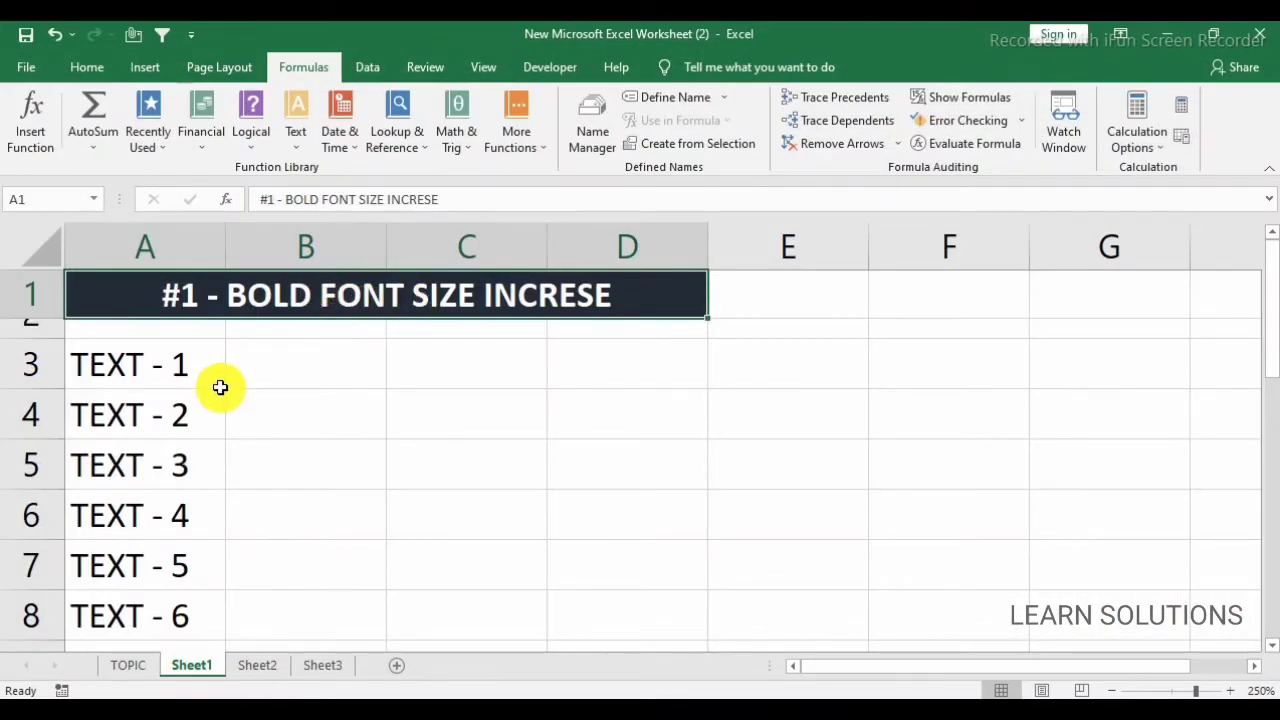
Make the text in cell A7 (TEXT - 5) bold.
left_click(163, 358)
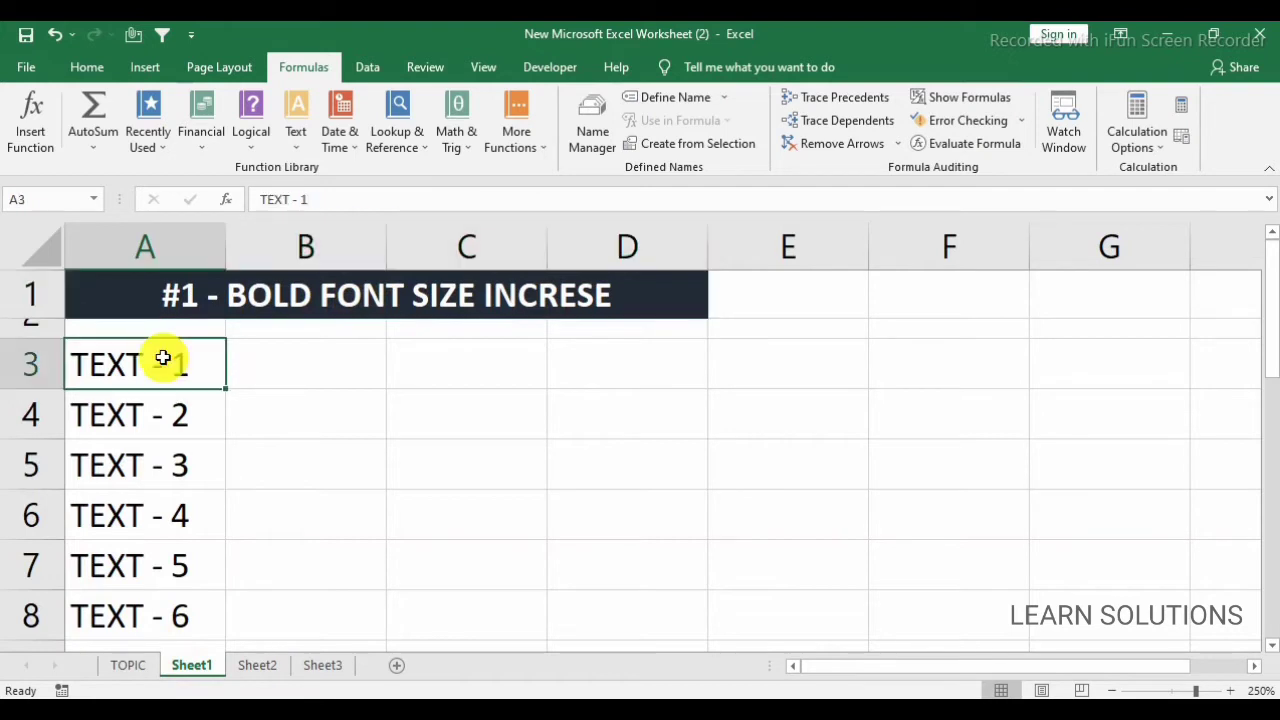
key("Down")
key("Down")
key("Down")
key("Down")
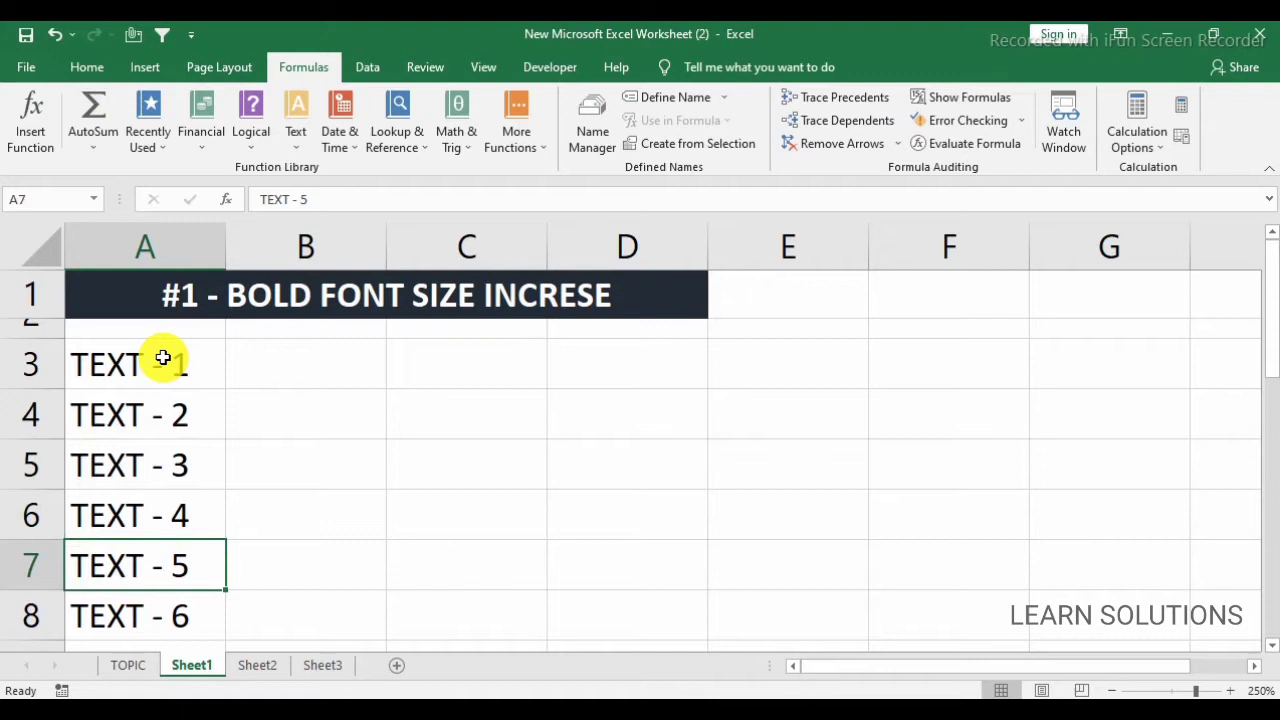
key("ctrl+b")
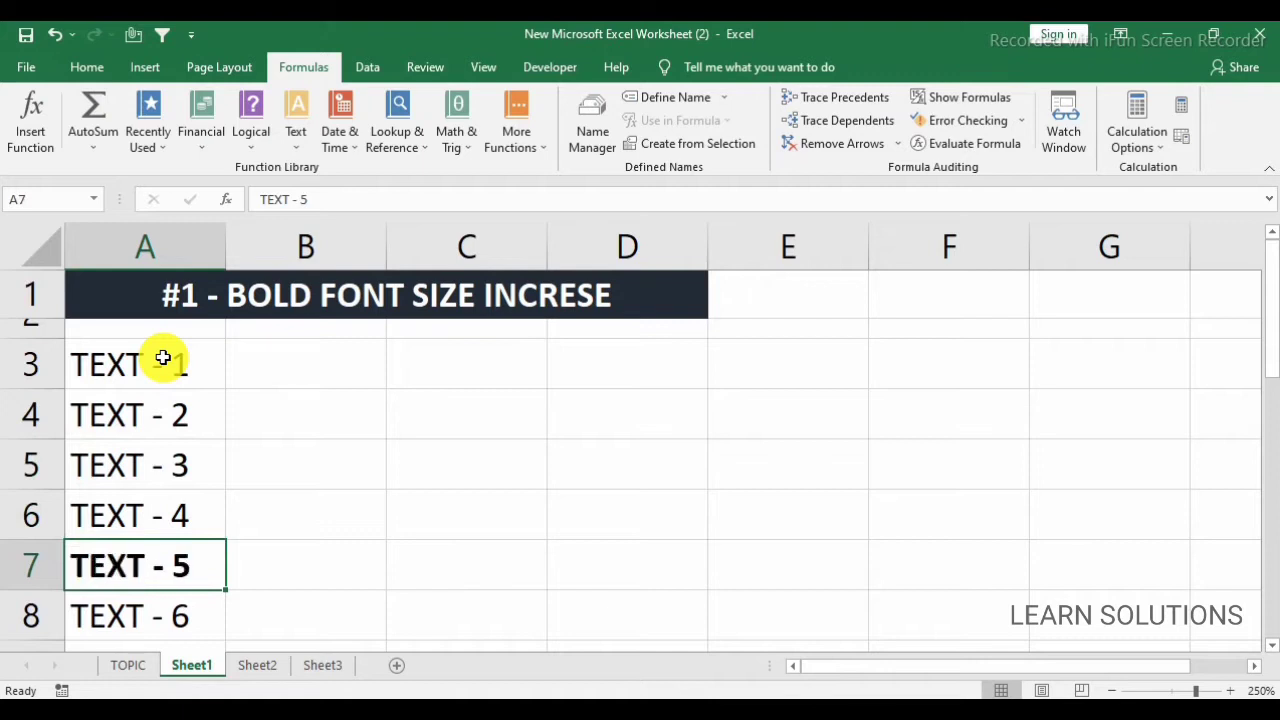
Make the text in cell A4 (TEXT - 2) bold.
key("Up")
key("Up")
key("Up")
key("ctrl+b")
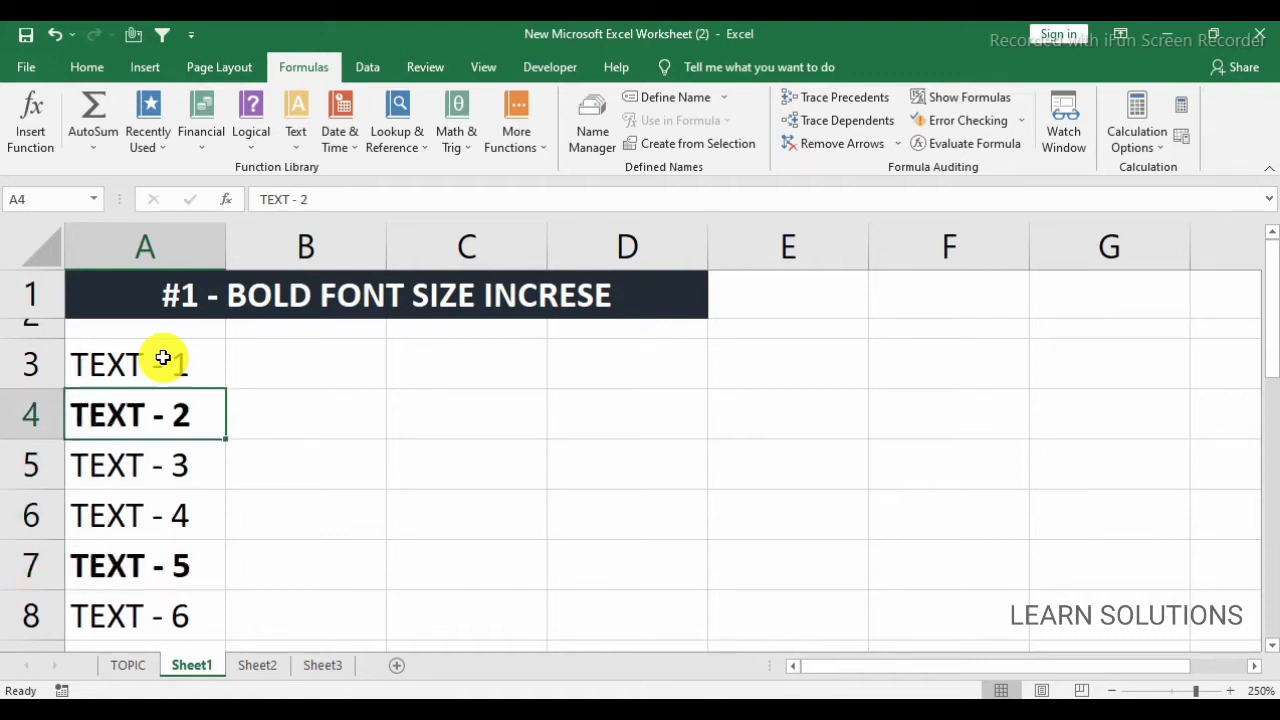
Make the text in cell A3 (TEXT - 1) bold.
key("Down")
key("Down")
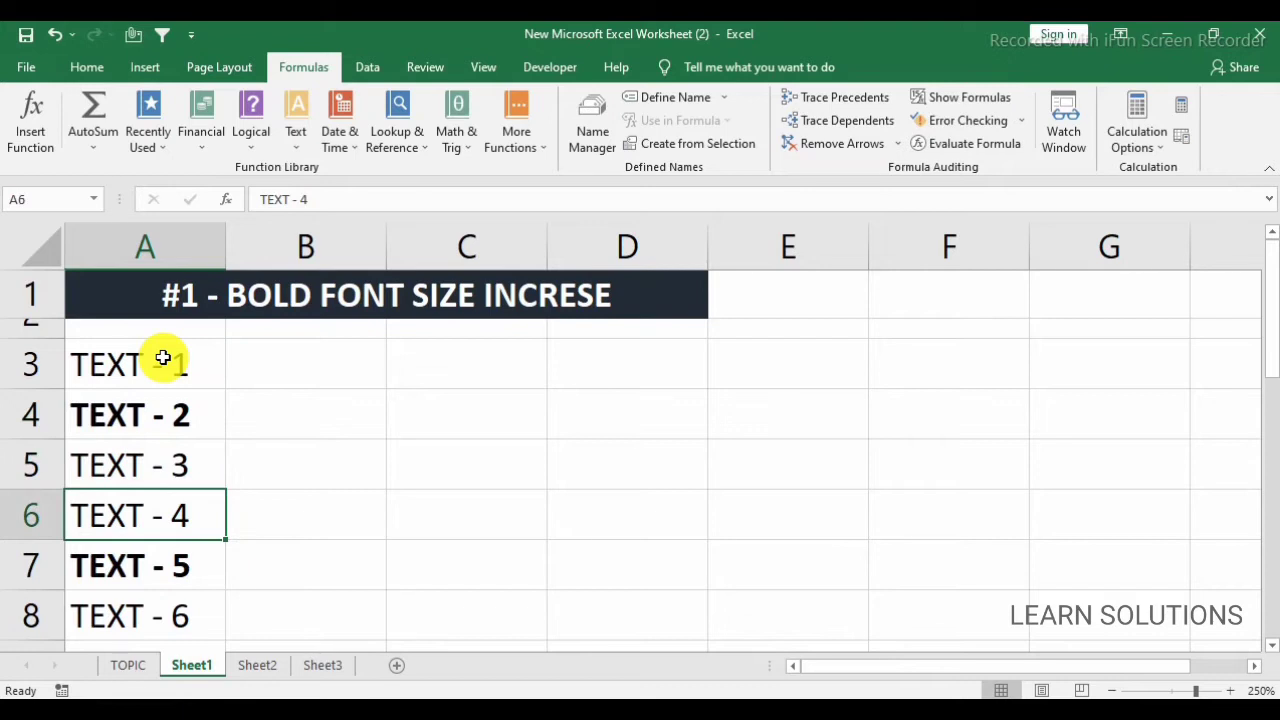
Remove the bold formatting from cell A4 and make the text in cell A5 (TEXT - 3) bold.
key("Down")
key("Down")
key("Up")
key("Up")
key("Up")
key("Up")
key("Up")
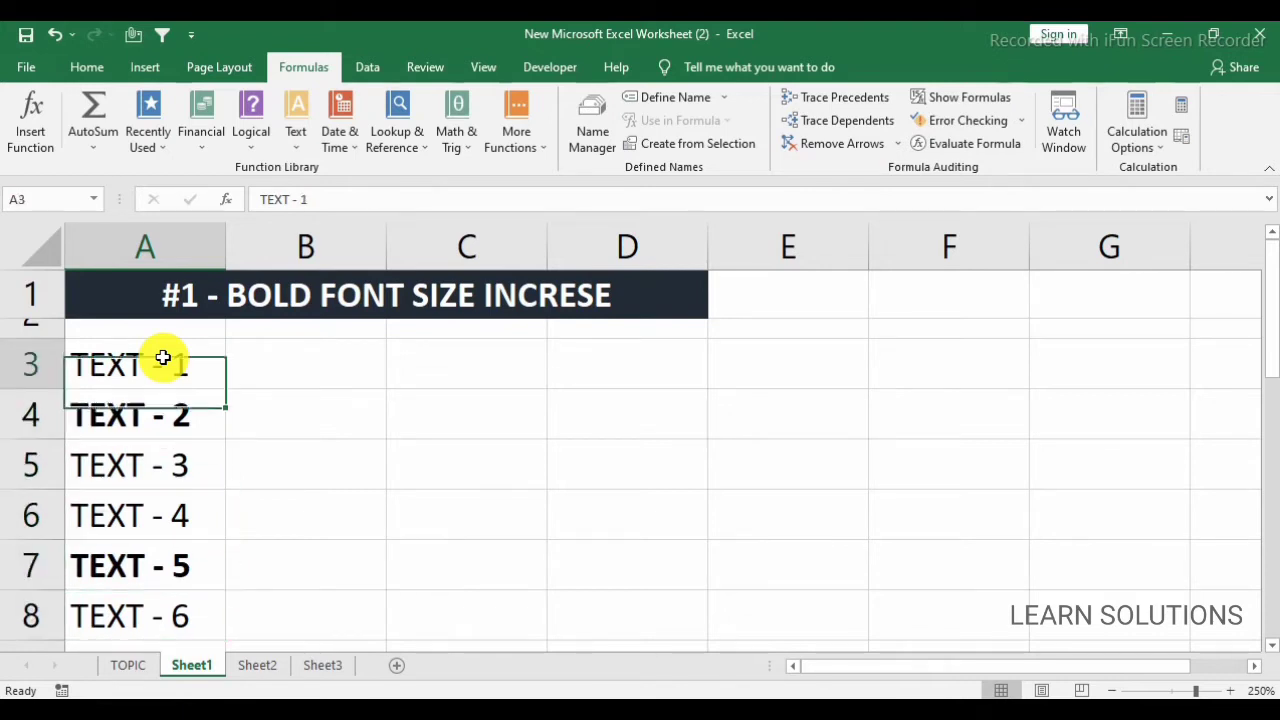
key("ctrl+b")
key("Down")
key("Down")
key("Up")
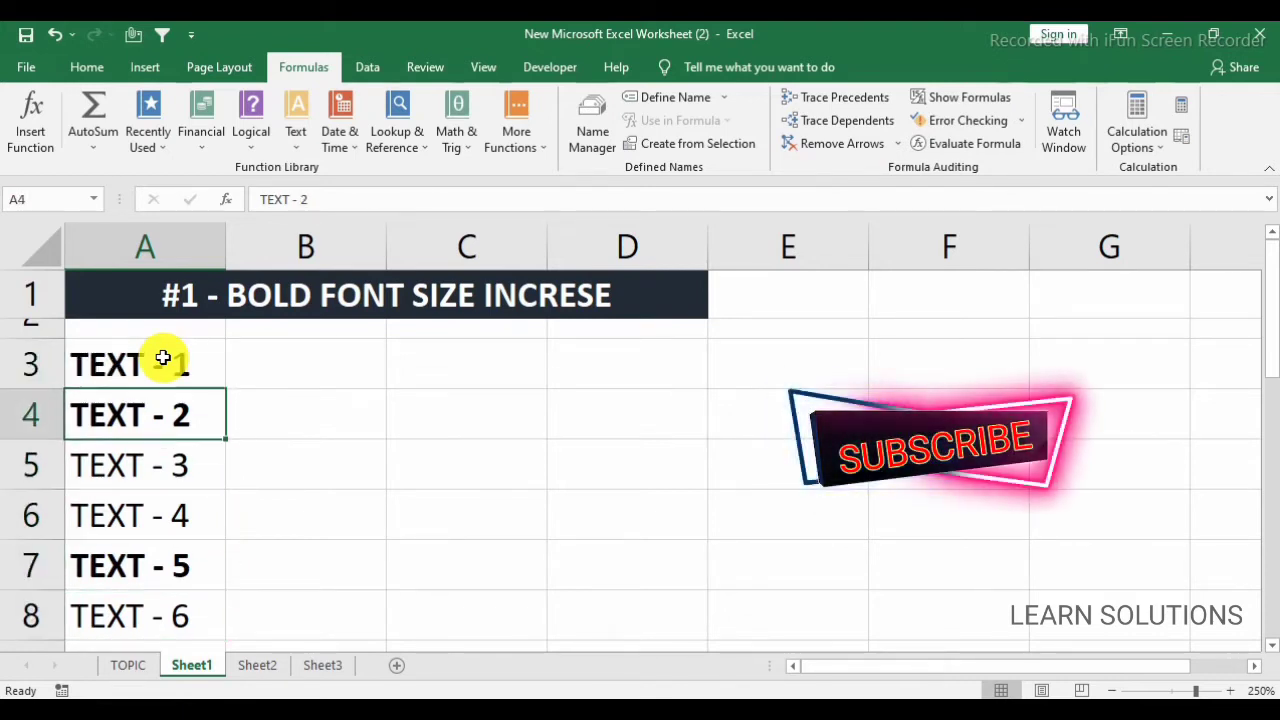
key("ctrl+b")
Examine the cells of the TEXT list in column A to compare their bold and regular font formatting.
key("Down")
key("ctrl+b")
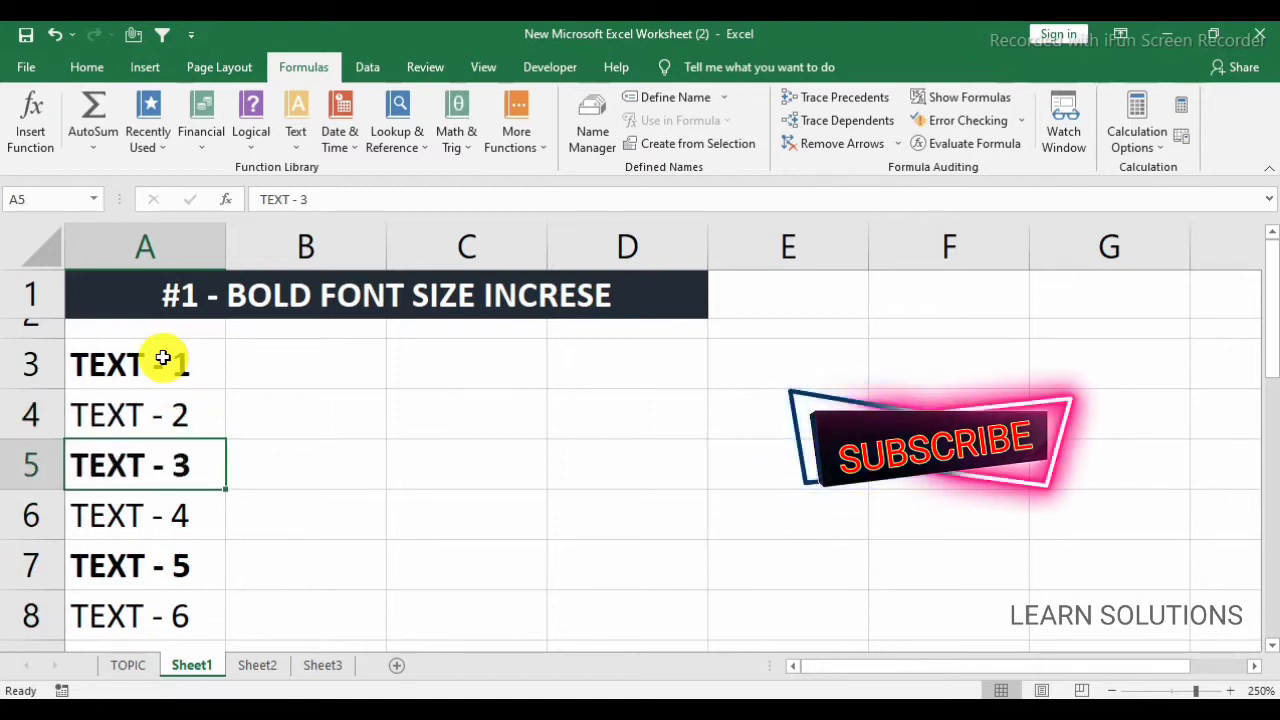
key("Down")
key("Down")
key("Down")
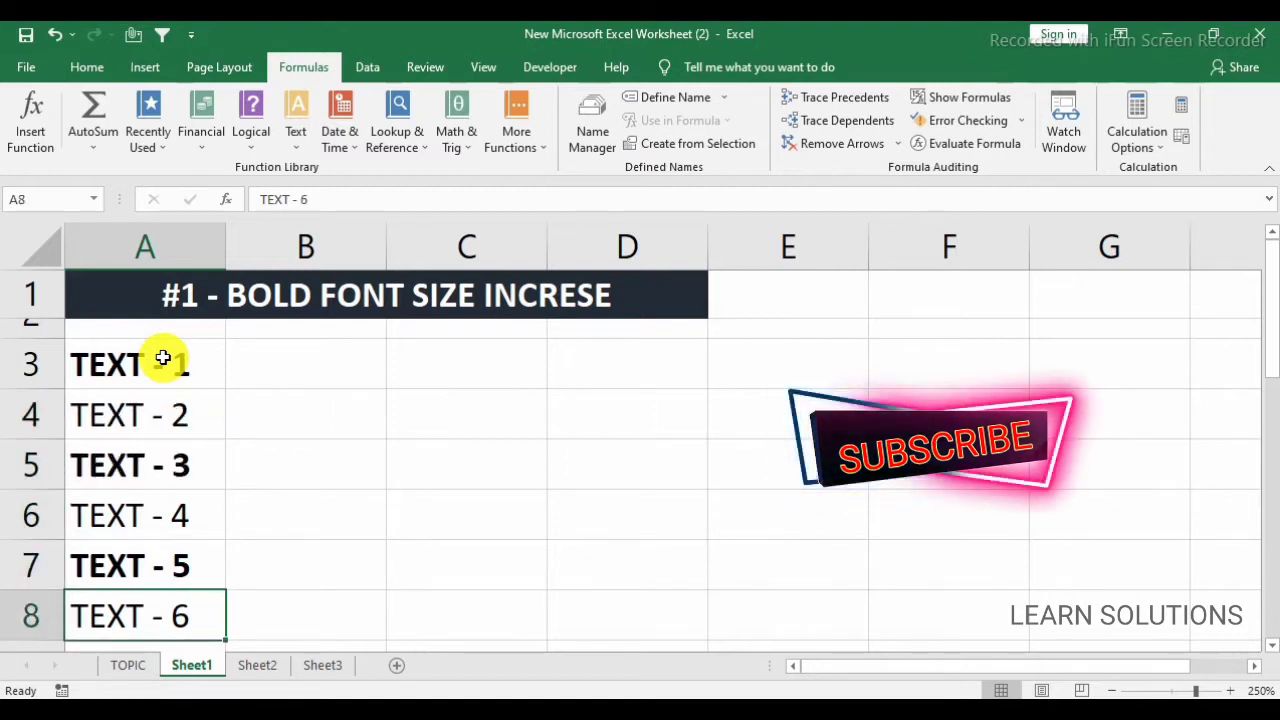
left_click(166, 572)
left_click(183, 372)
left_click(190, 469)
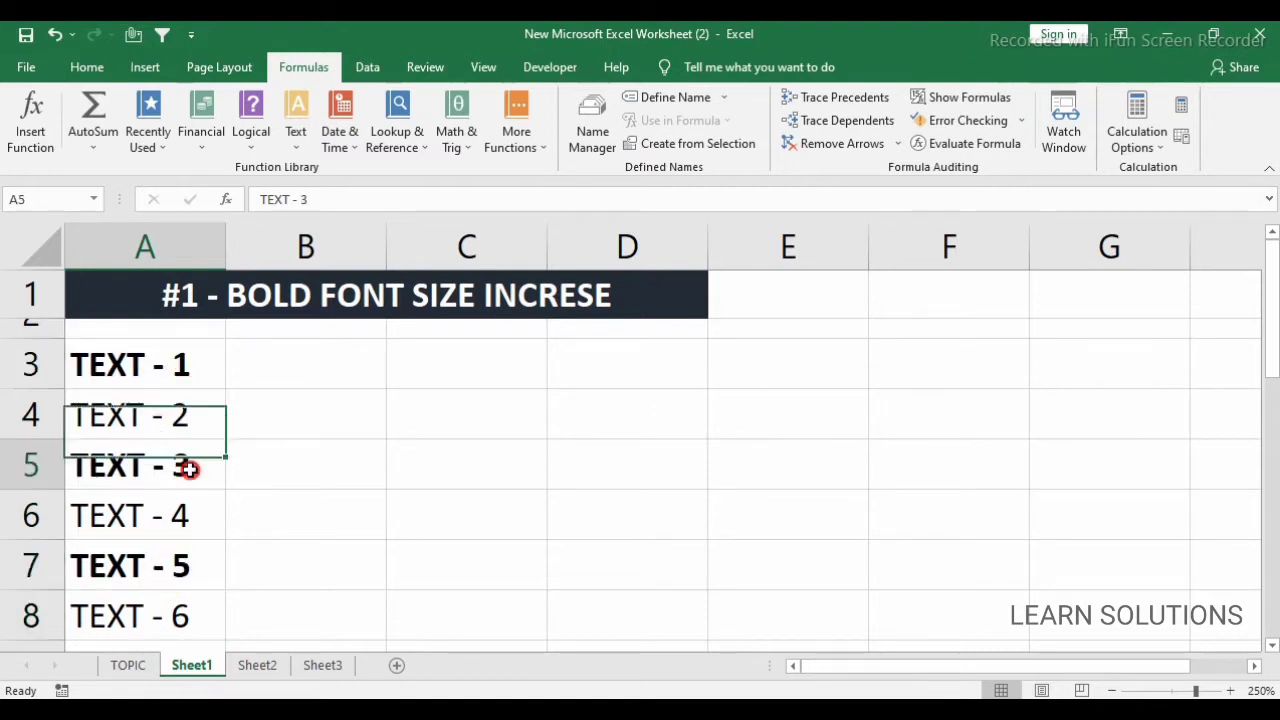
left_click(183, 560)
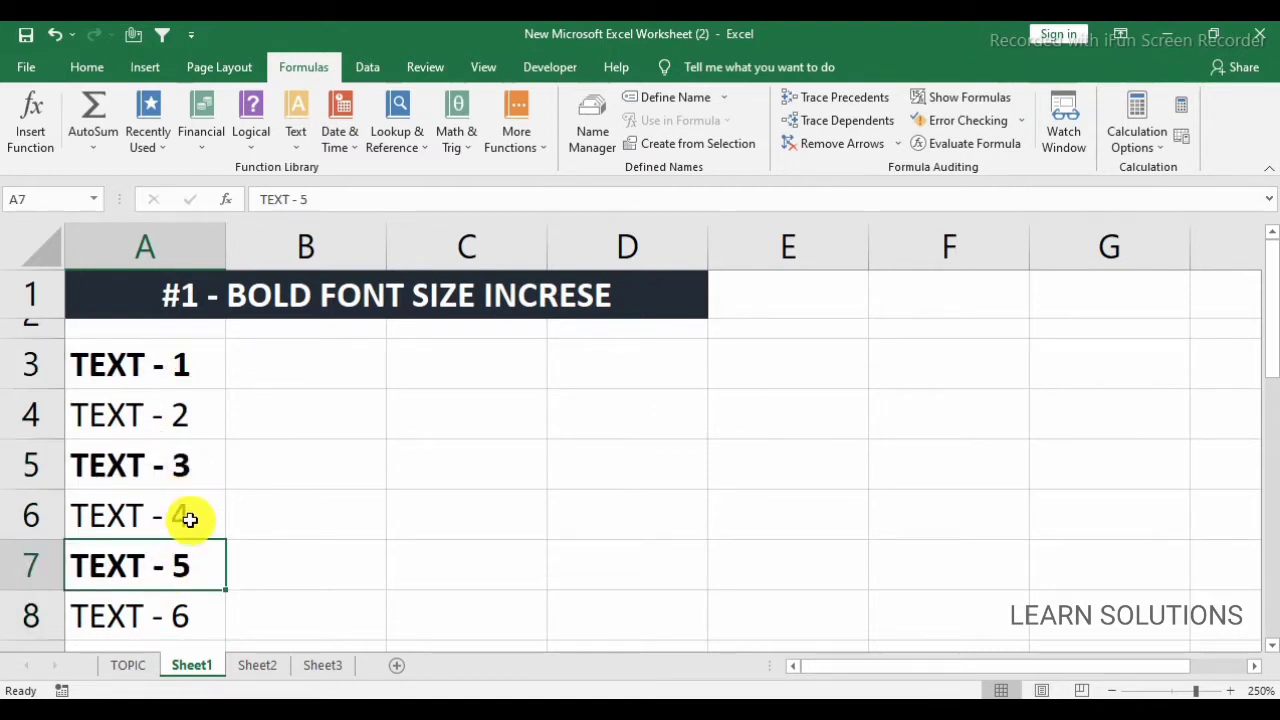
left_click(152, 362)
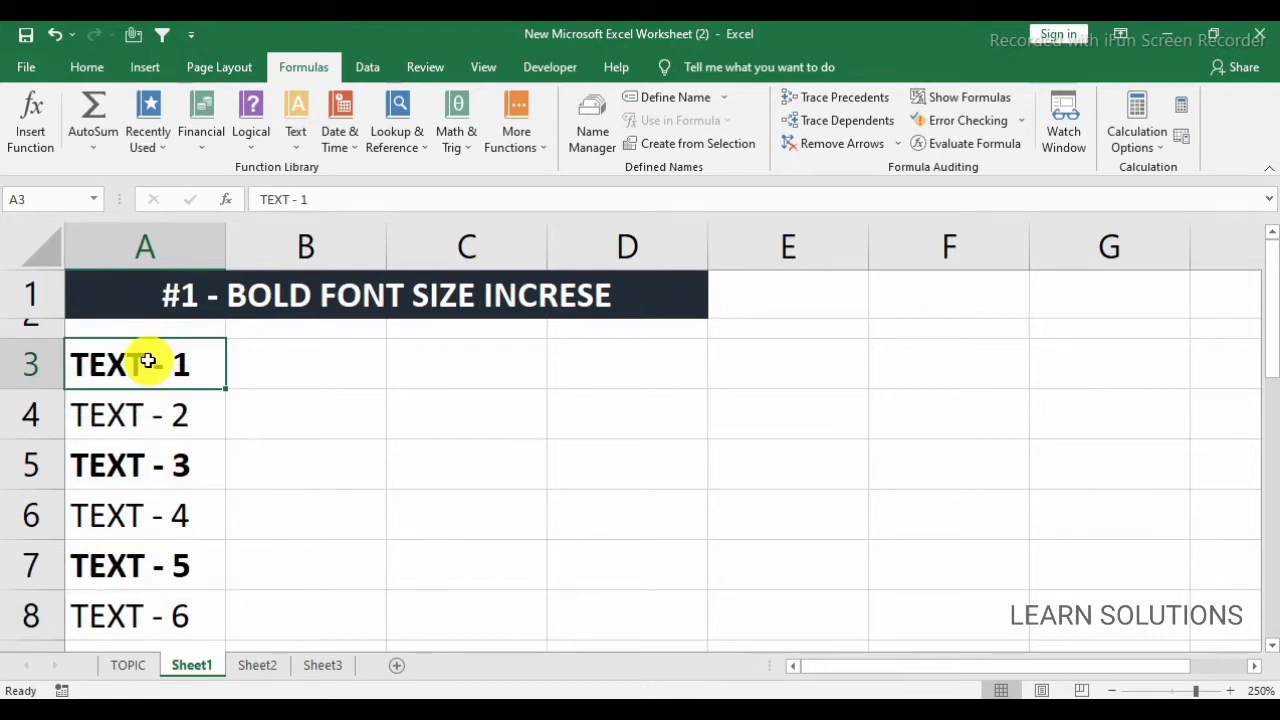
left_click(95, 65)
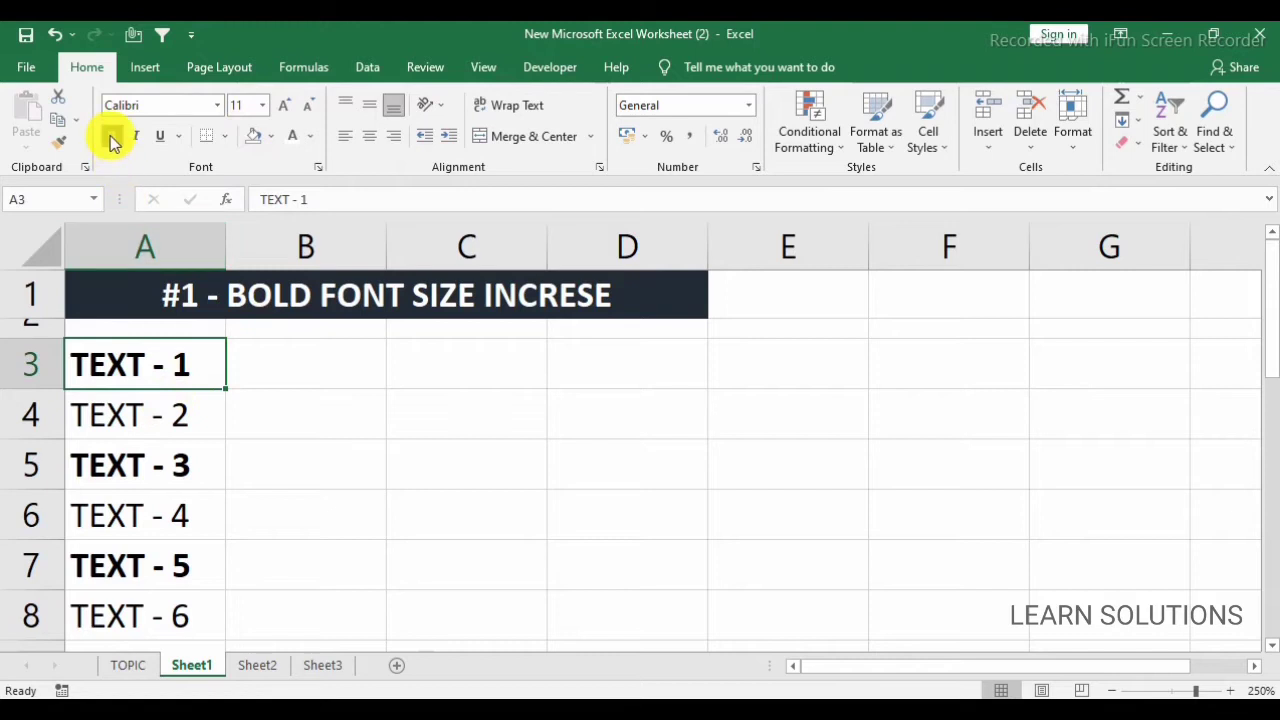
left_click(186, 458)
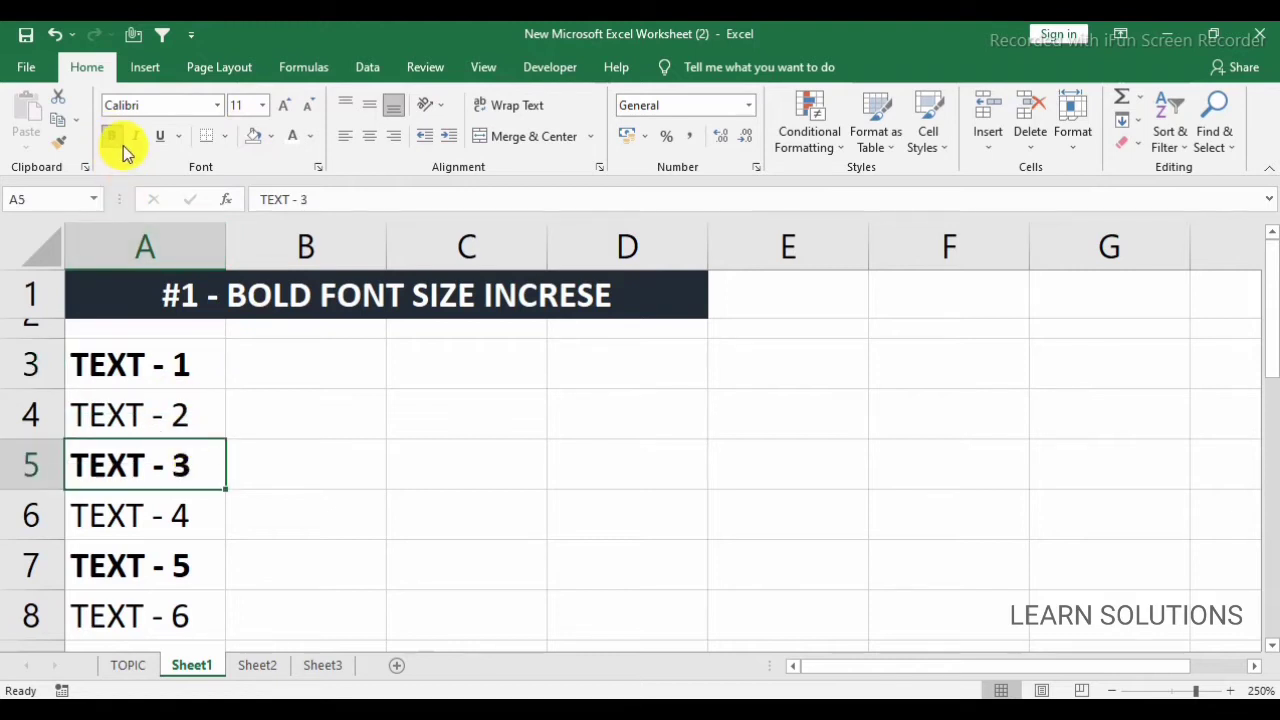
left_click(190, 563)
left_click(160, 515)
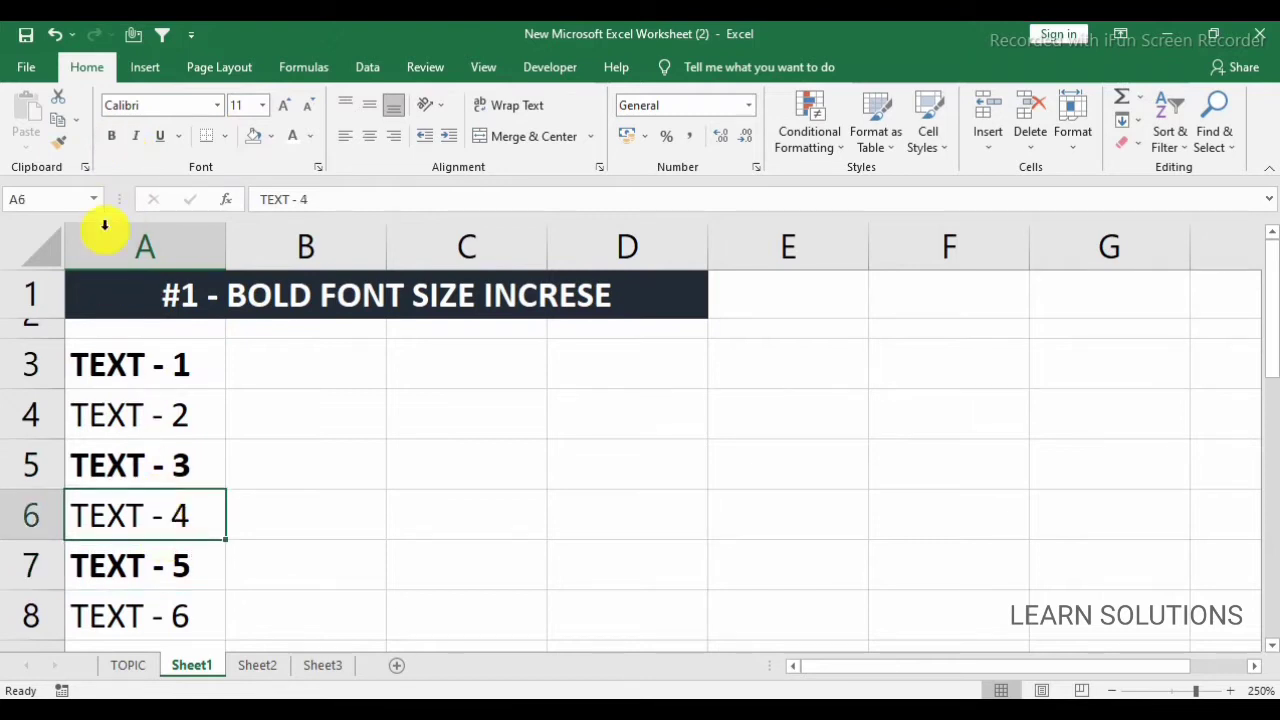
left_click(171, 425)
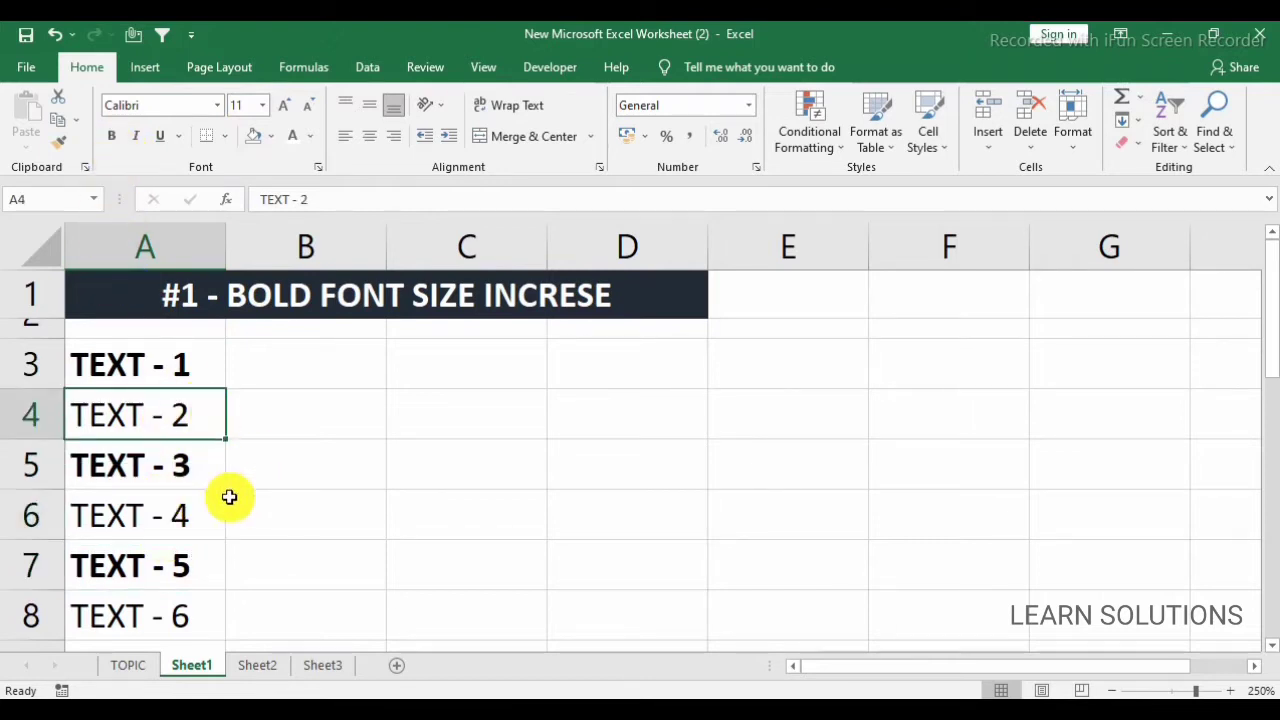
Select the text list in A3:A8 and open the Find dialog for it.
left_click(201, 358)
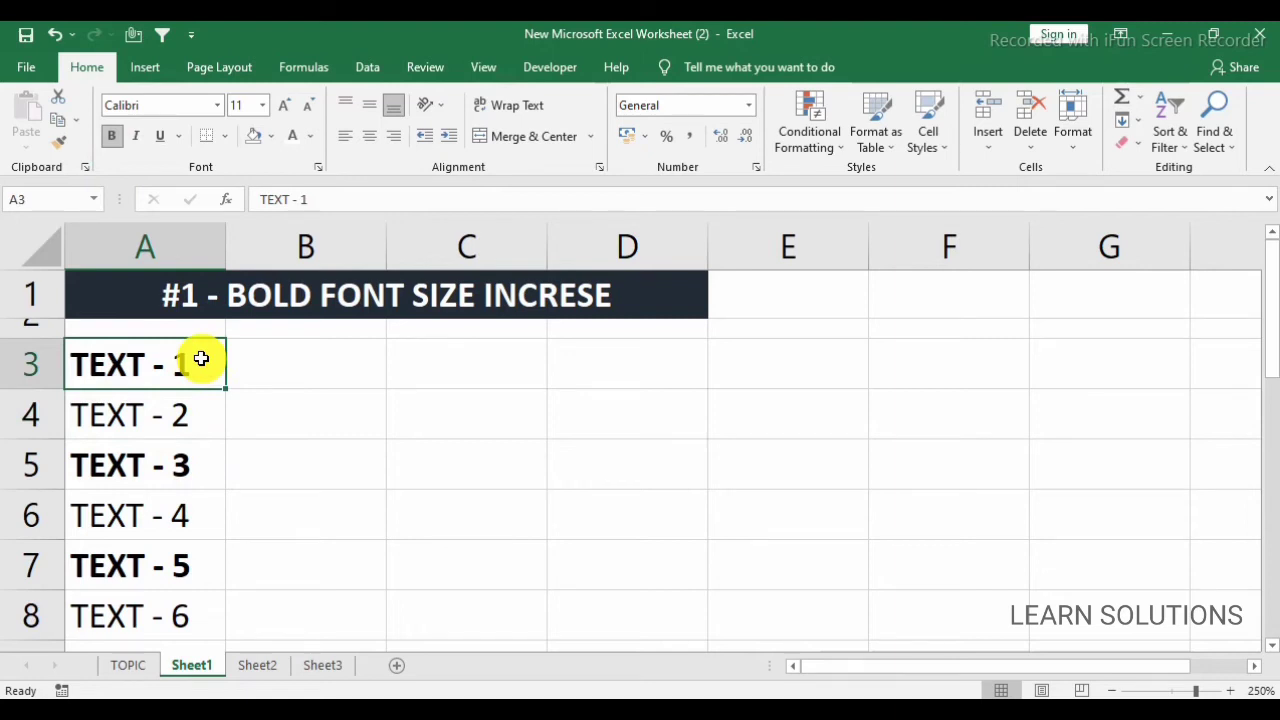
key("ctrl+shift+Down")
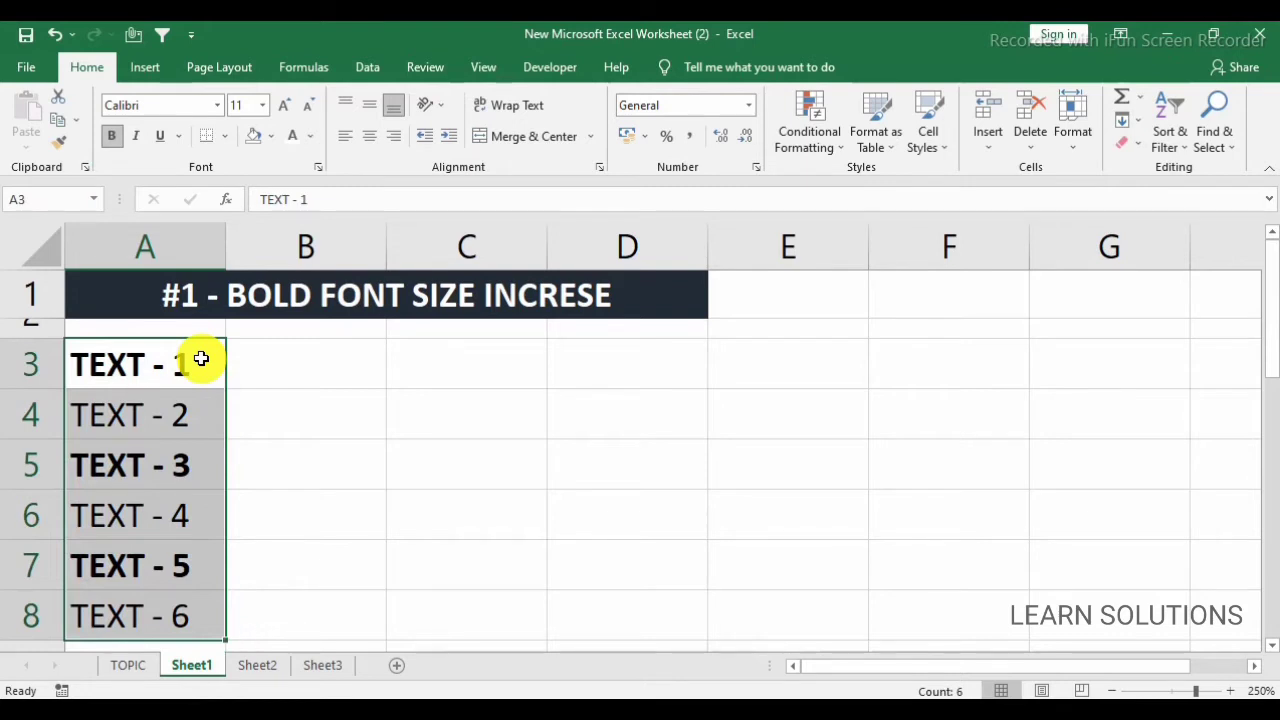
left_click(1214, 148)
left_click(1215, 142)
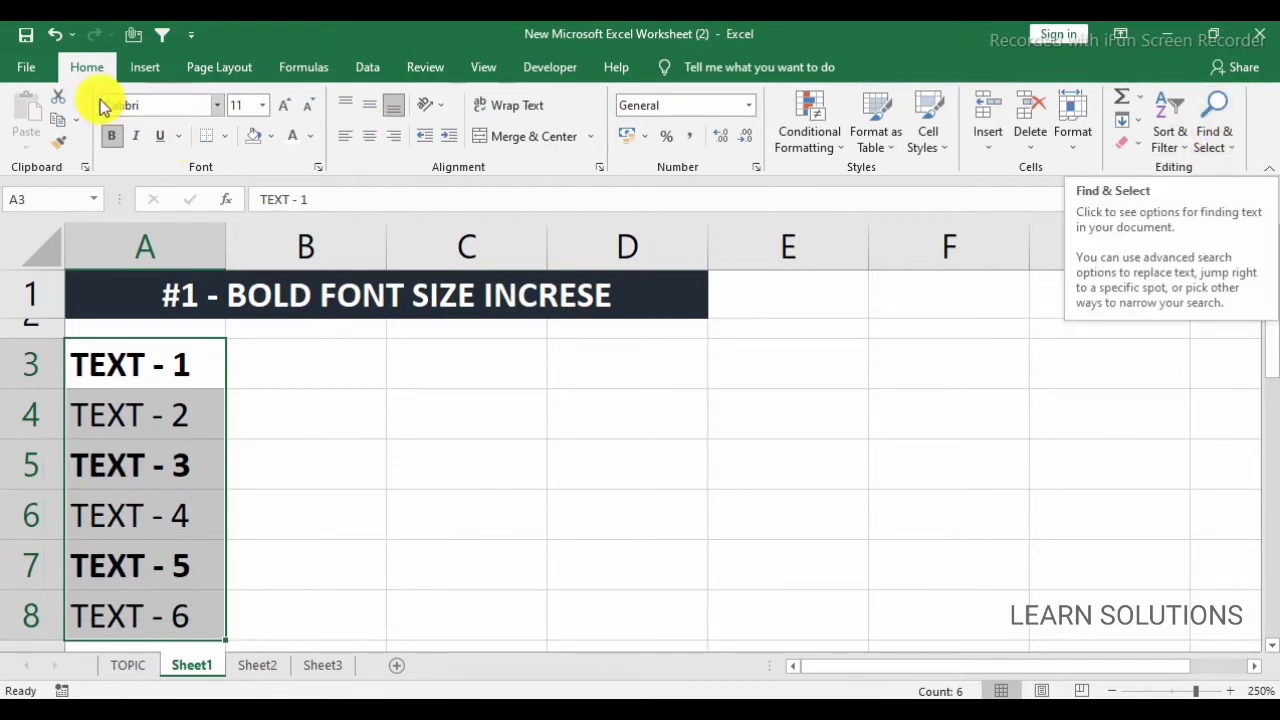
left_click(1215, 146)
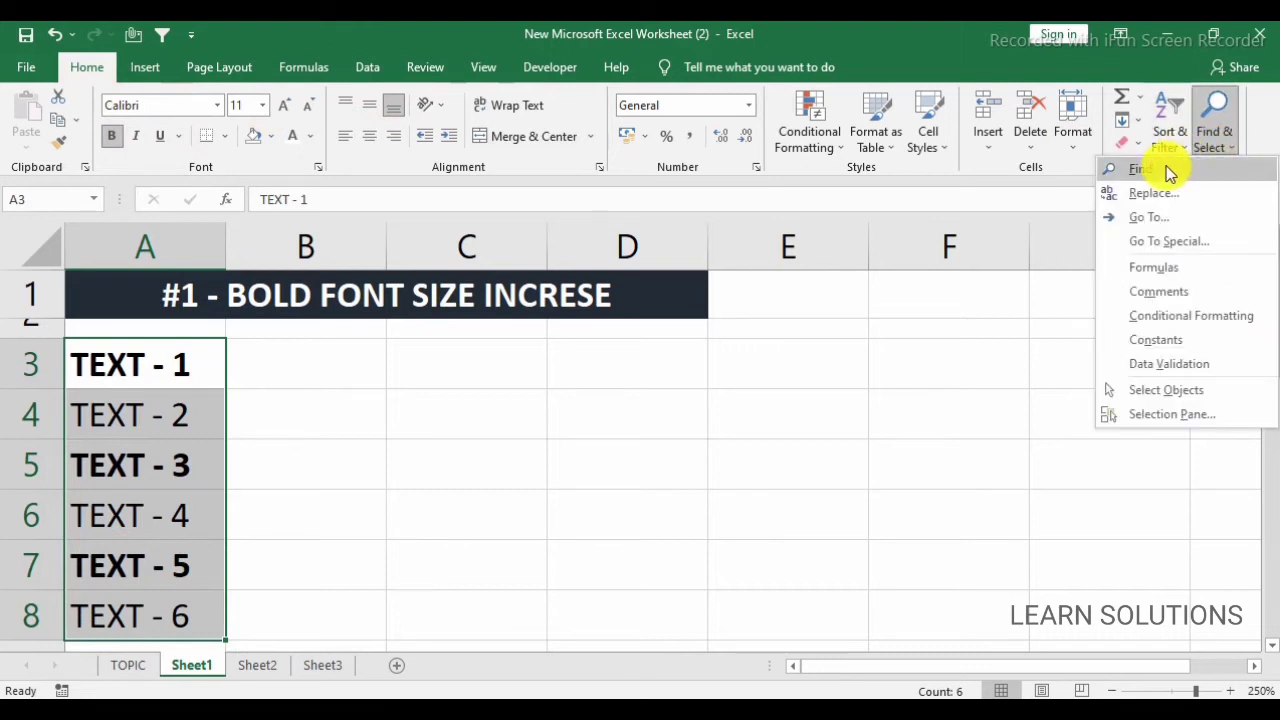
left_click(1141, 171)
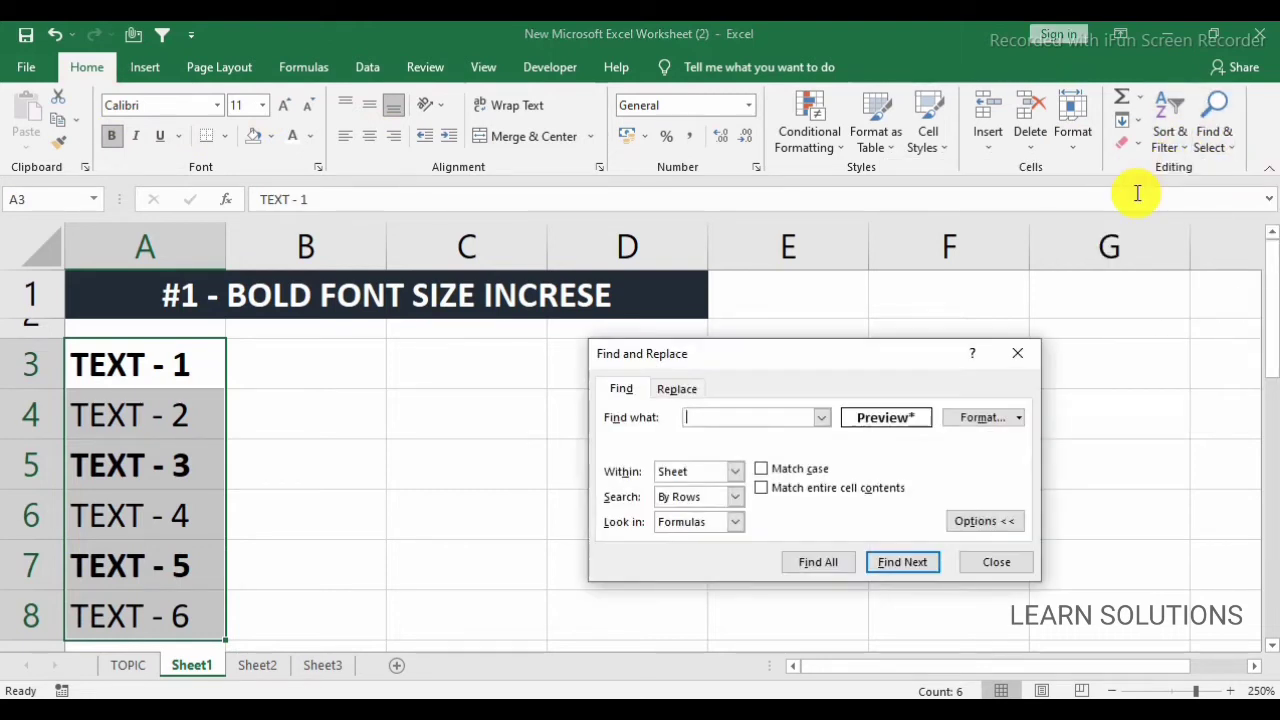
Switch the search dialog to Replace with its extended format options shown, moved slightly closer to the list.
left_click(680, 389)
left_click(617, 389)
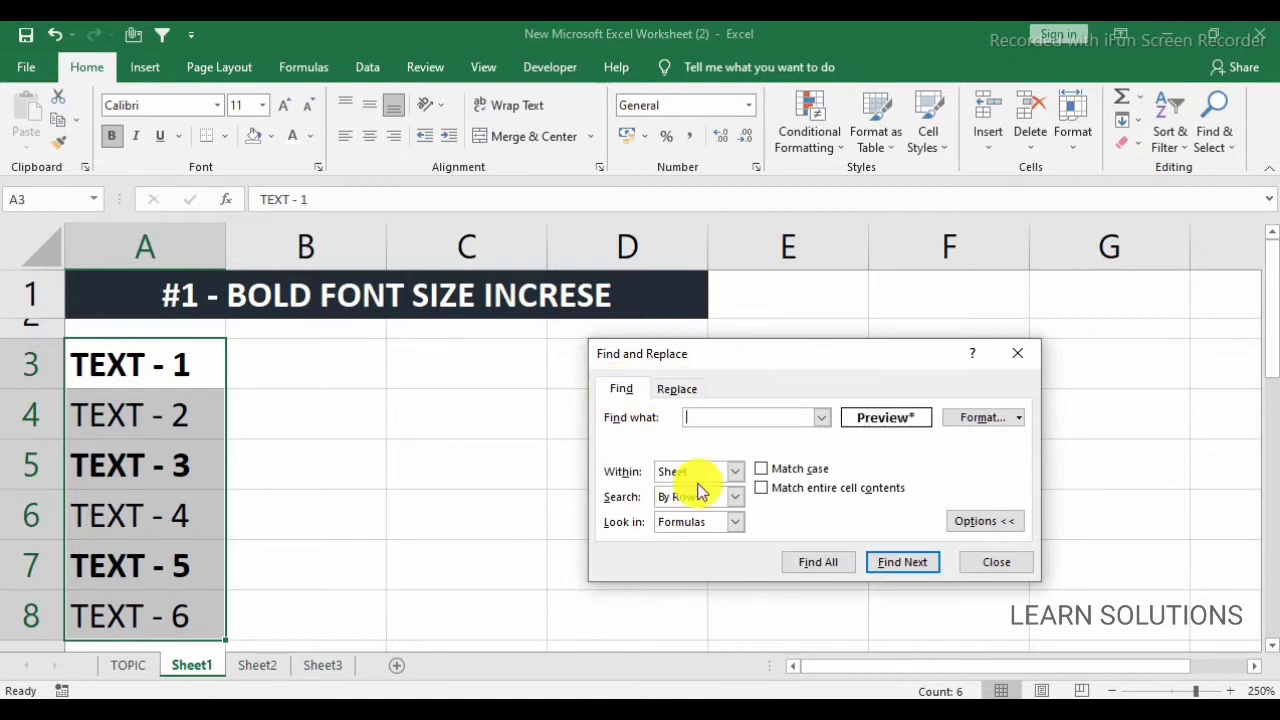
left_click(971, 521)
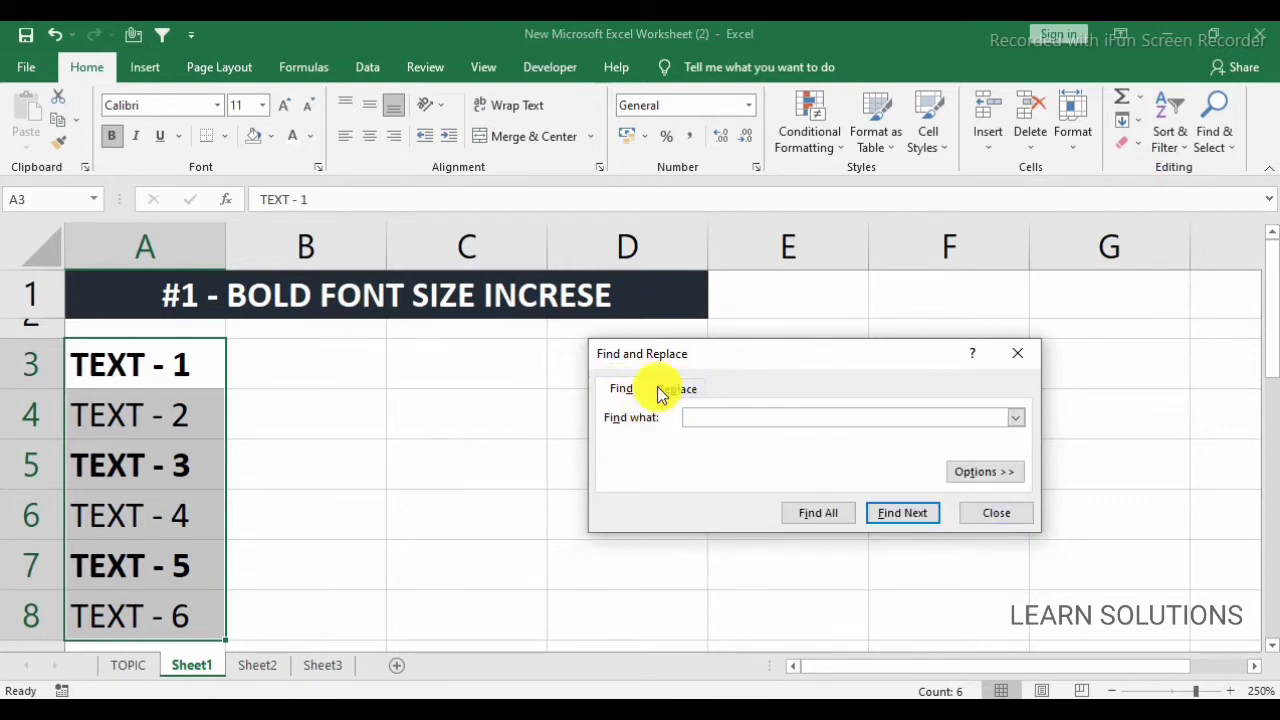
left_click_drag(683, 360, 625, 361)
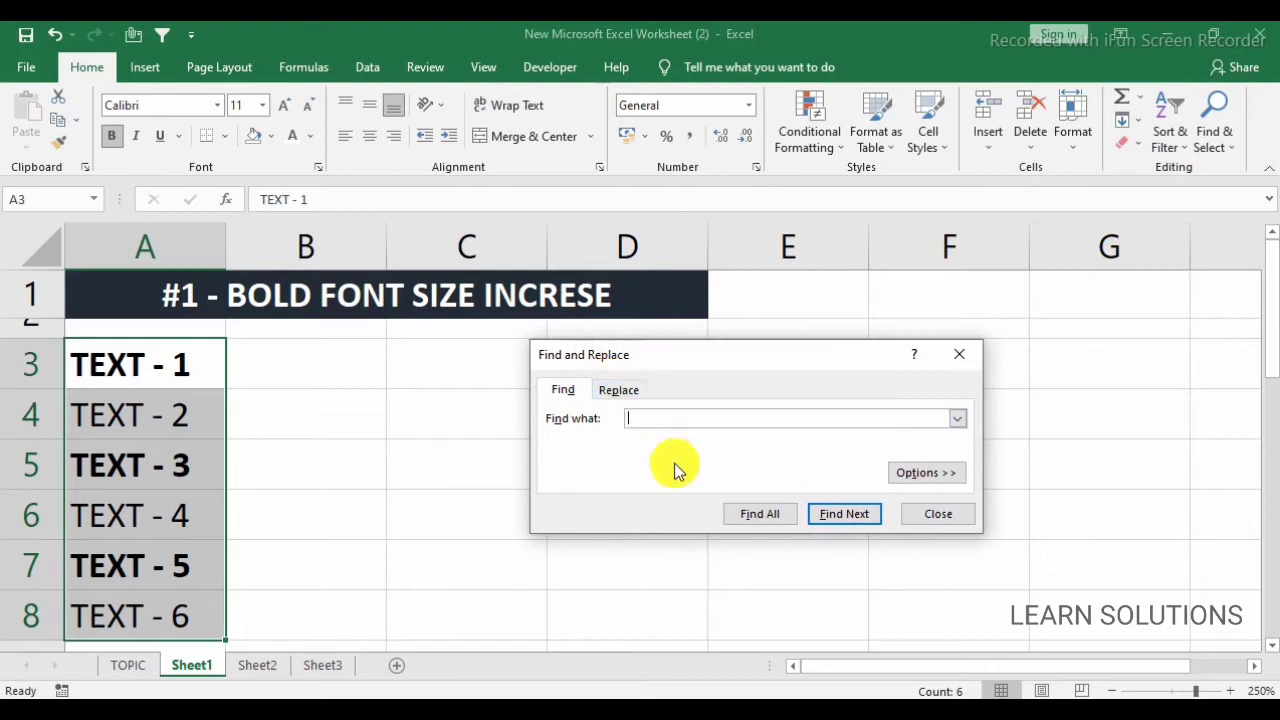
left_click(925, 476)
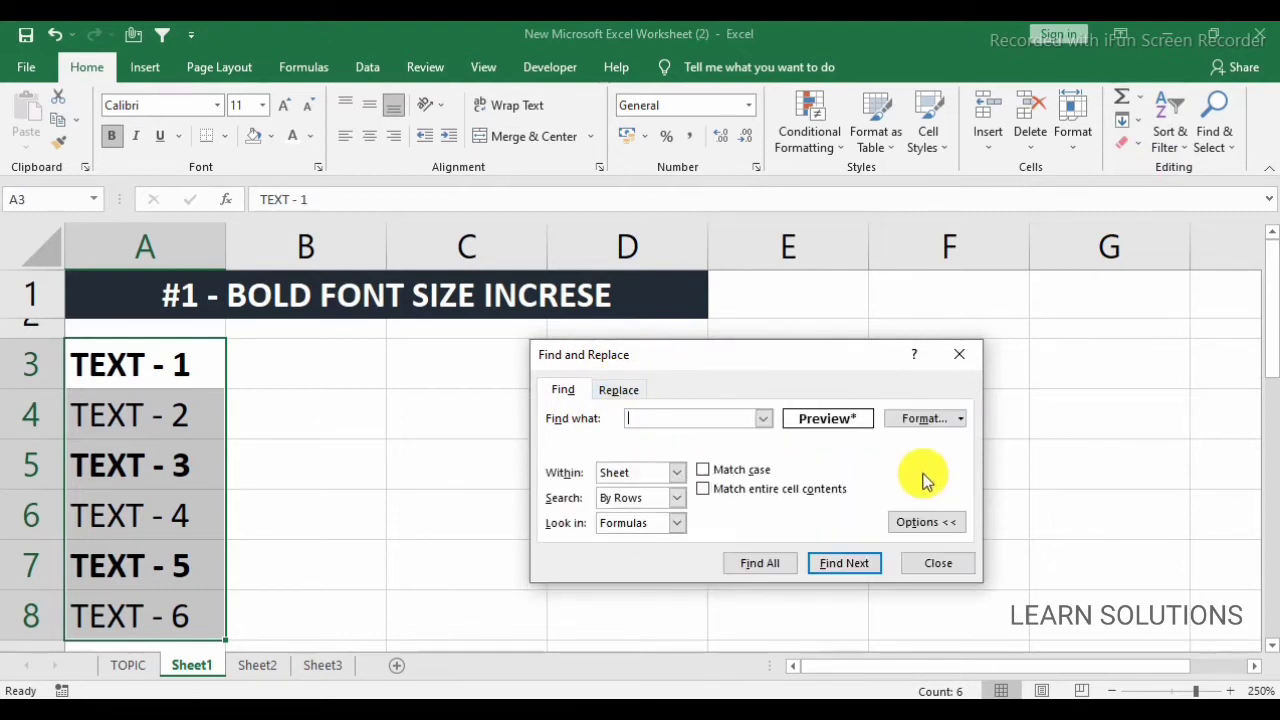
left_click(624, 391)
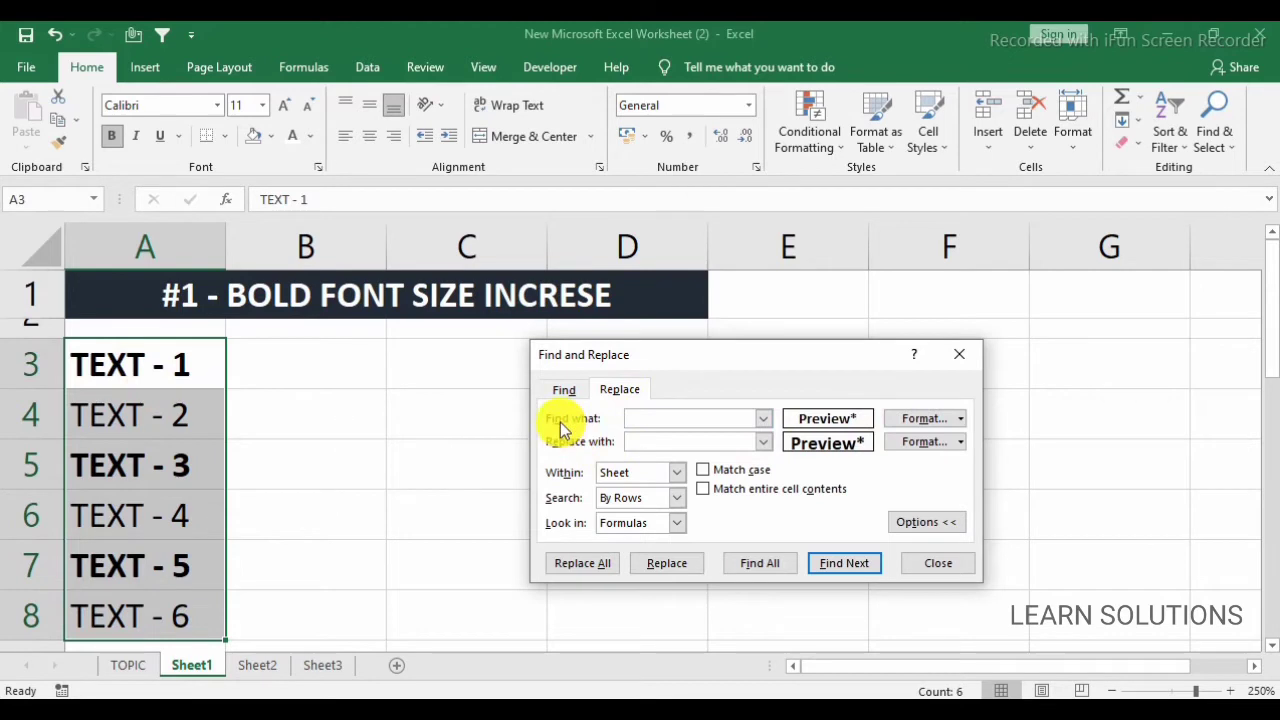
Clear the previously stored find format and replace format.
left_click(960, 417)
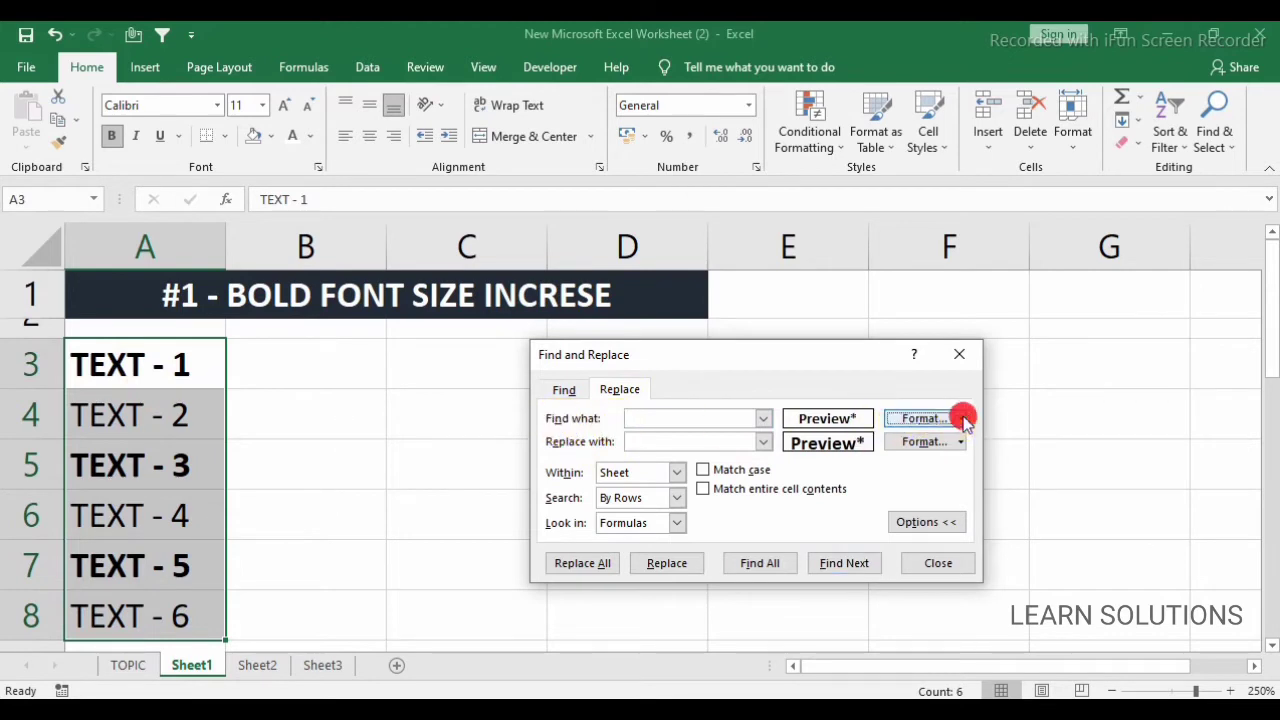
left_click(965, 491)
left_click(960, 441)
left_click(960, 514)
Set the format to find by picking it from the bold cell A3.
left_click(960, 418)
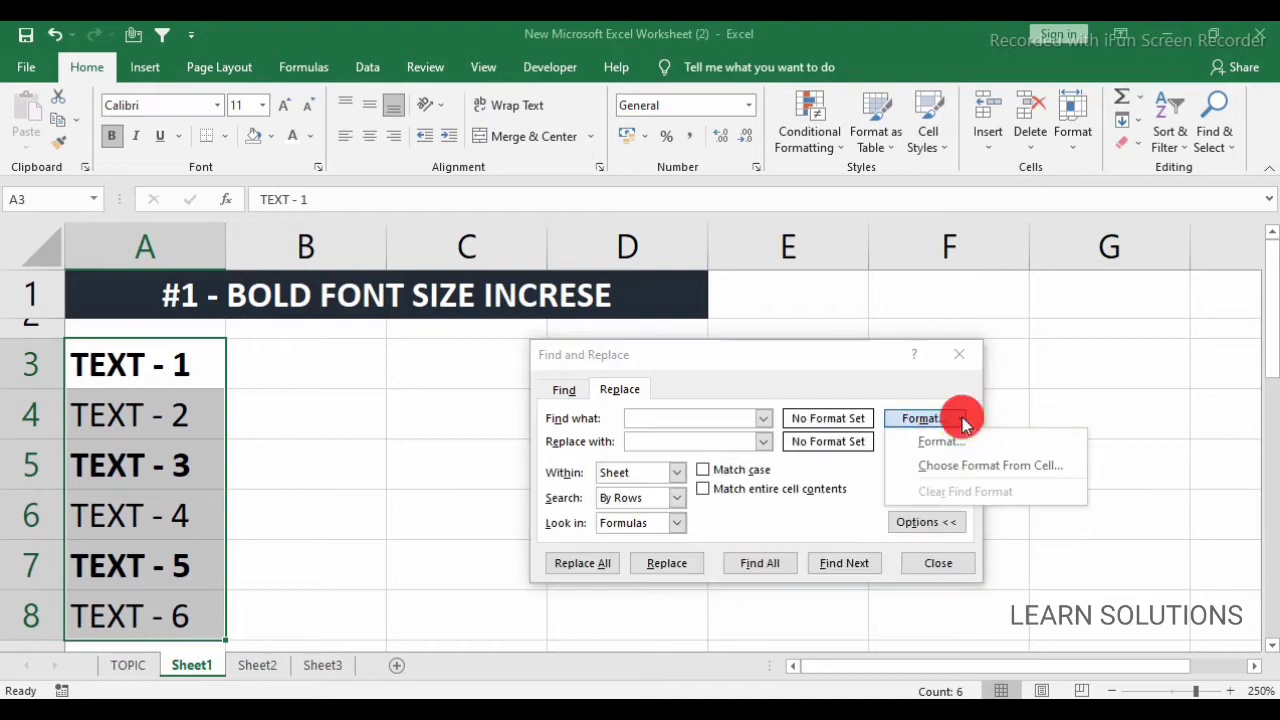
left_click(962, 468)
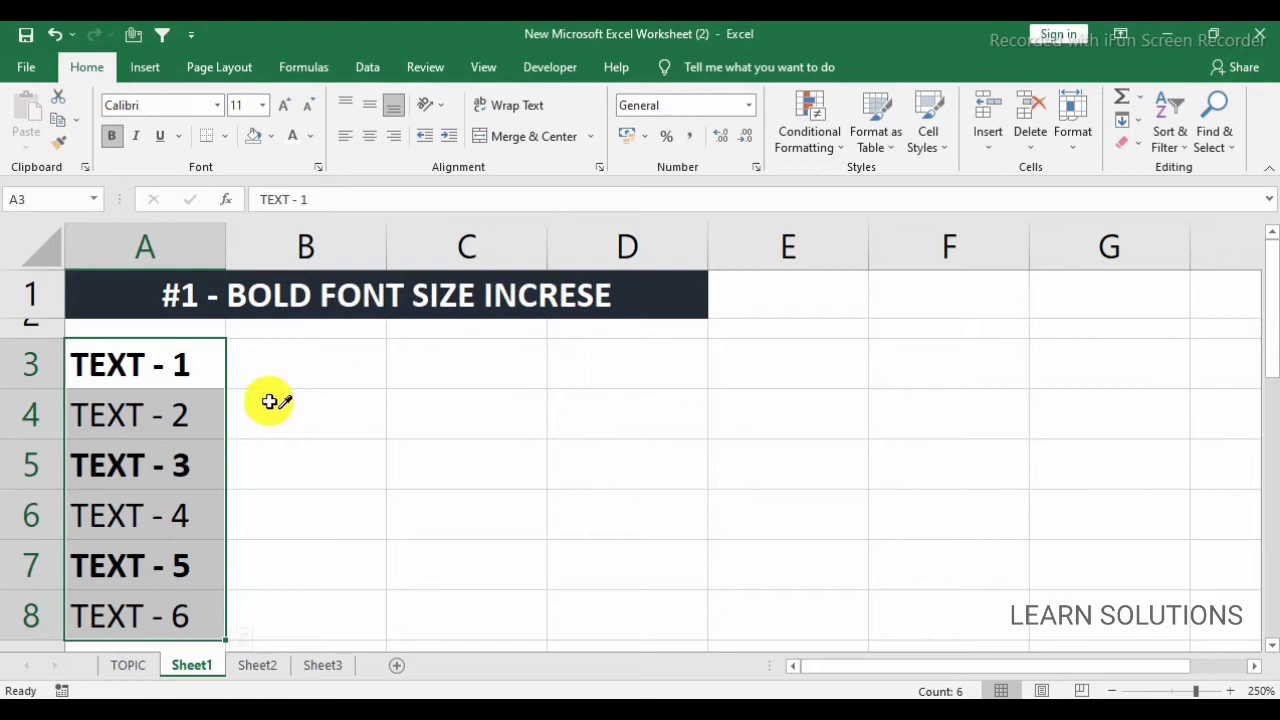
left_click(130, 362)
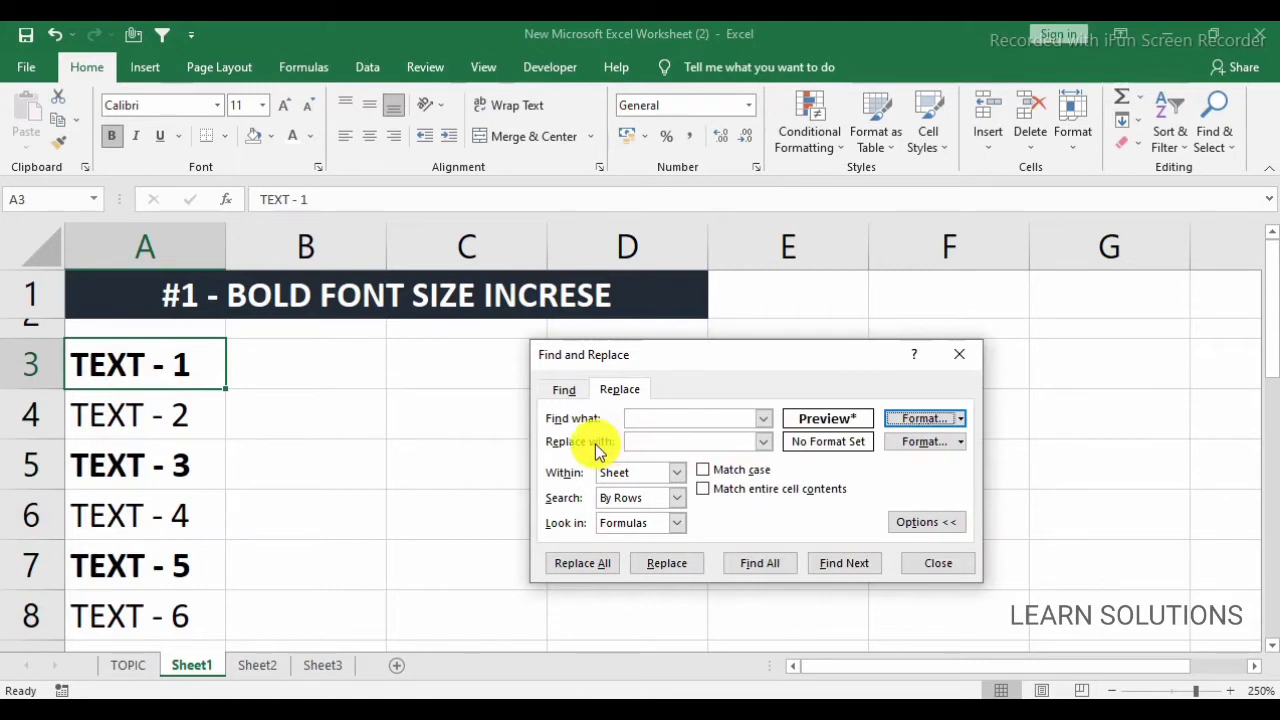
Define the replacement format with a font size of 18.
left_click(958, 441)
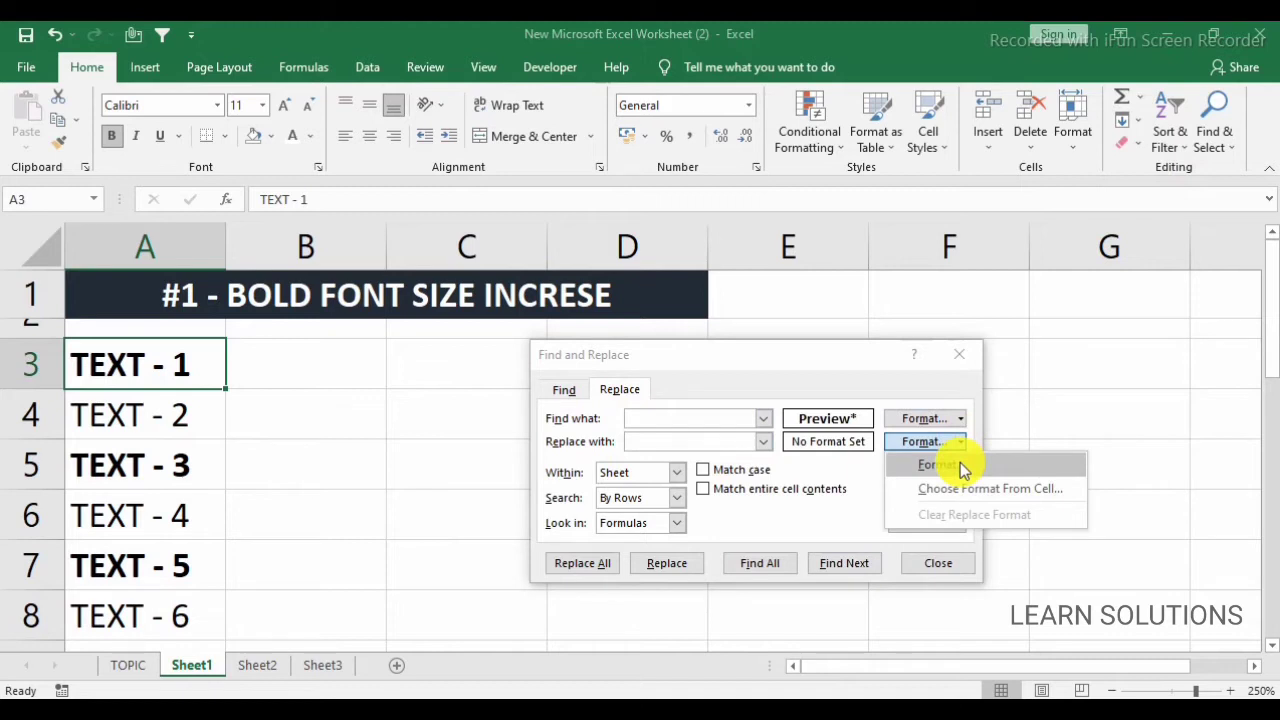
left_click(960, 467)
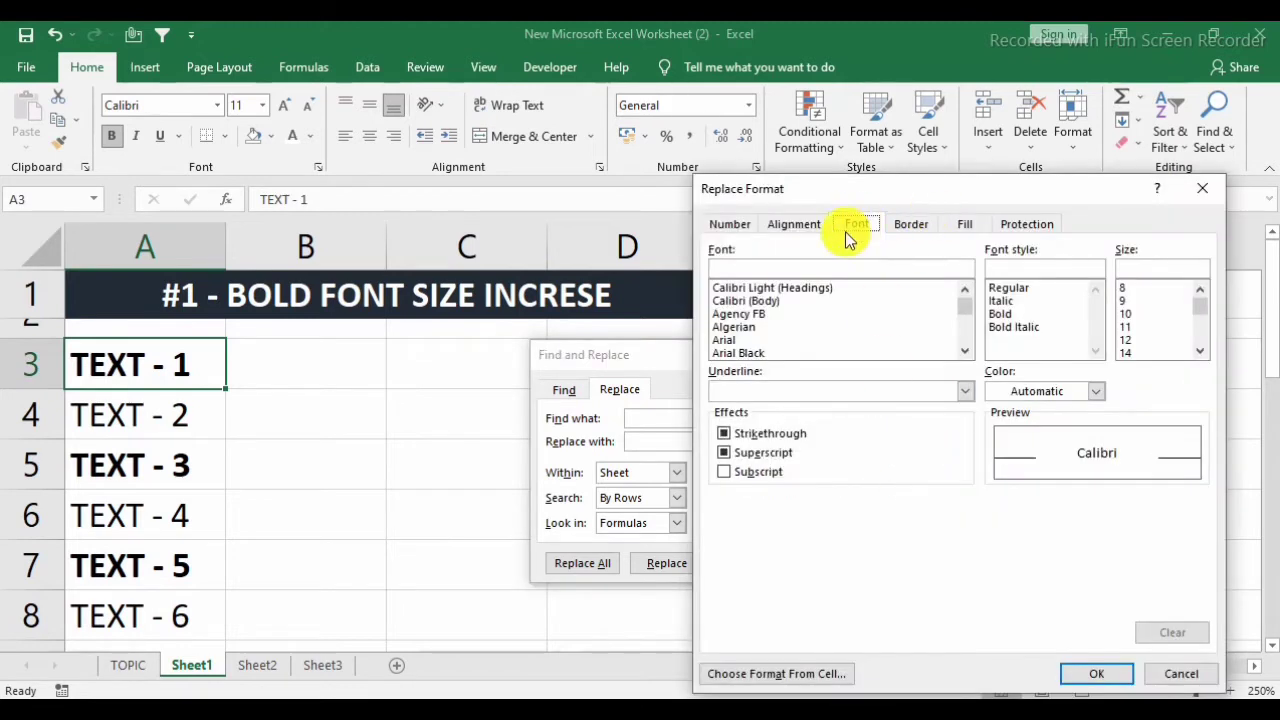
left_click(910, 224)
left_click(800, 228)
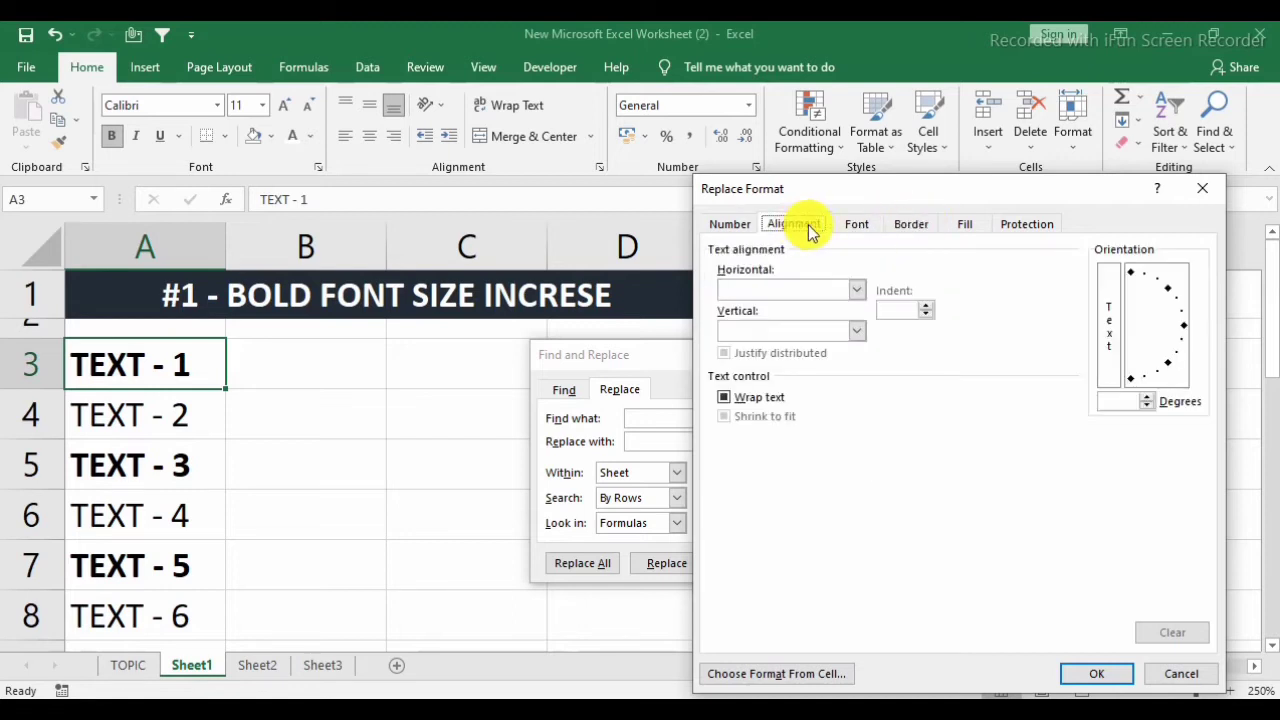
left_click(910, 224)
left_click(965, 224)
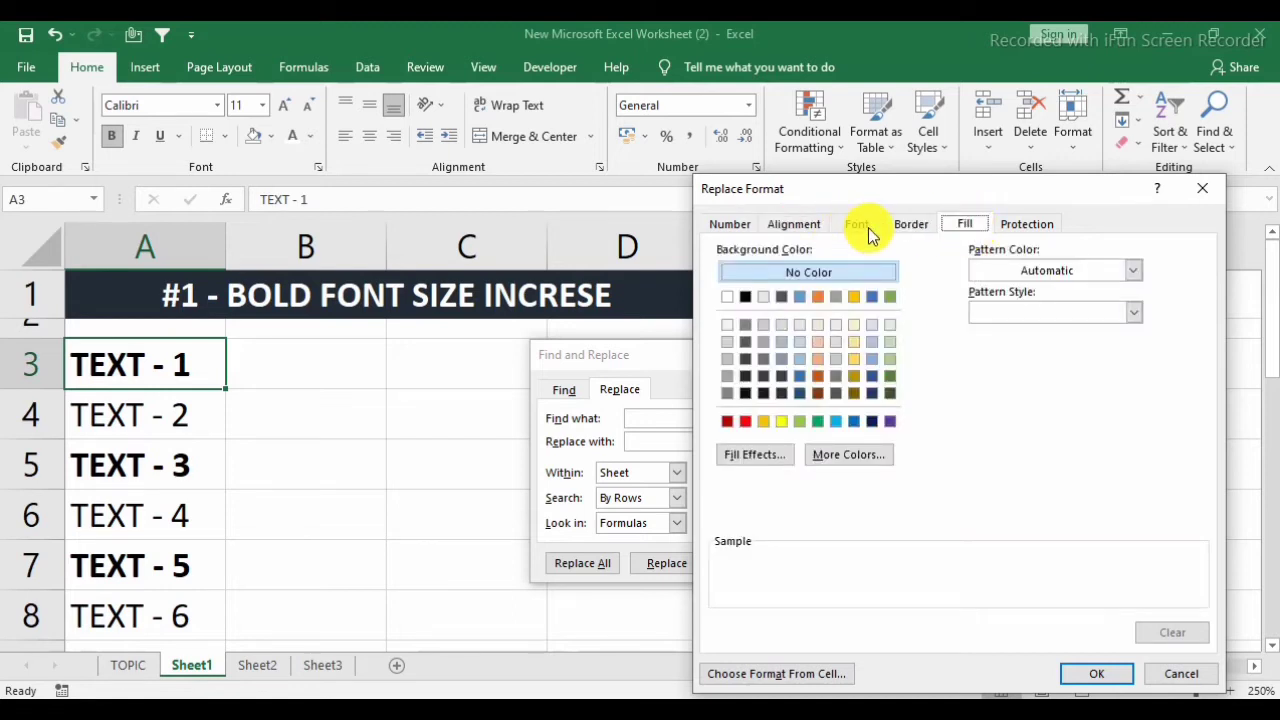
left_click(724, 225)
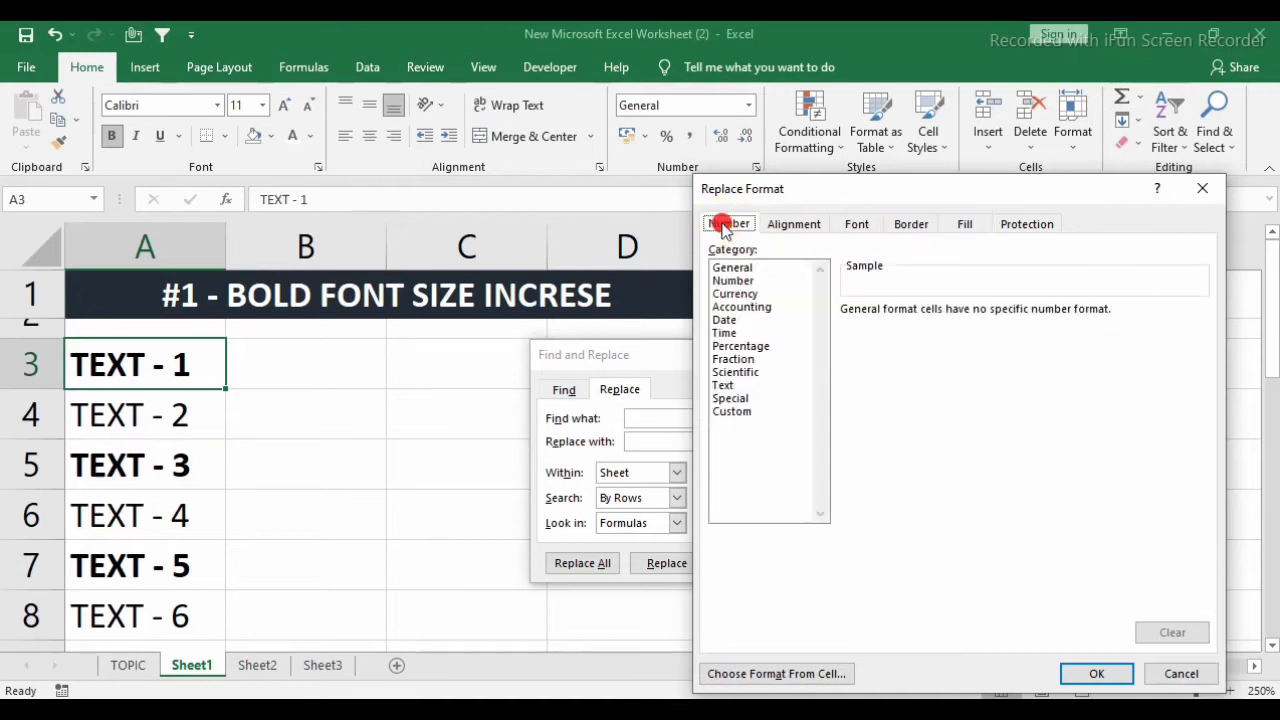
left_click(860, 226)
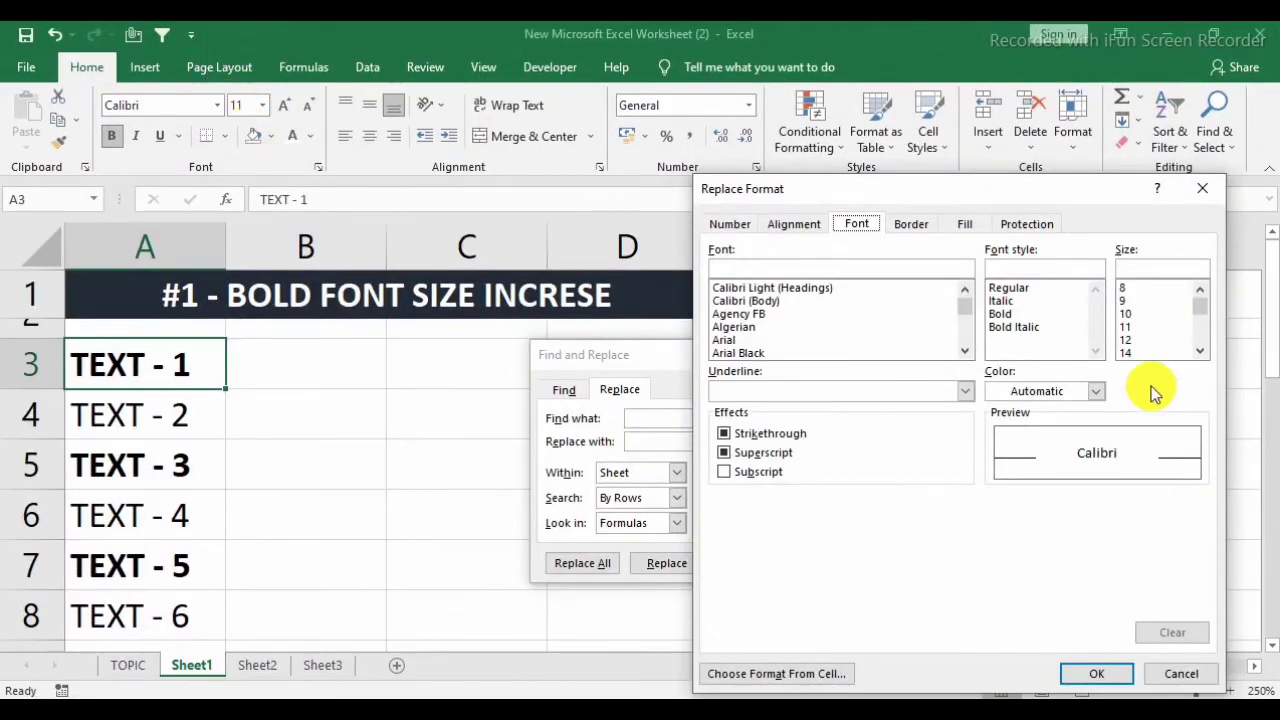
left_click(1199, 351)
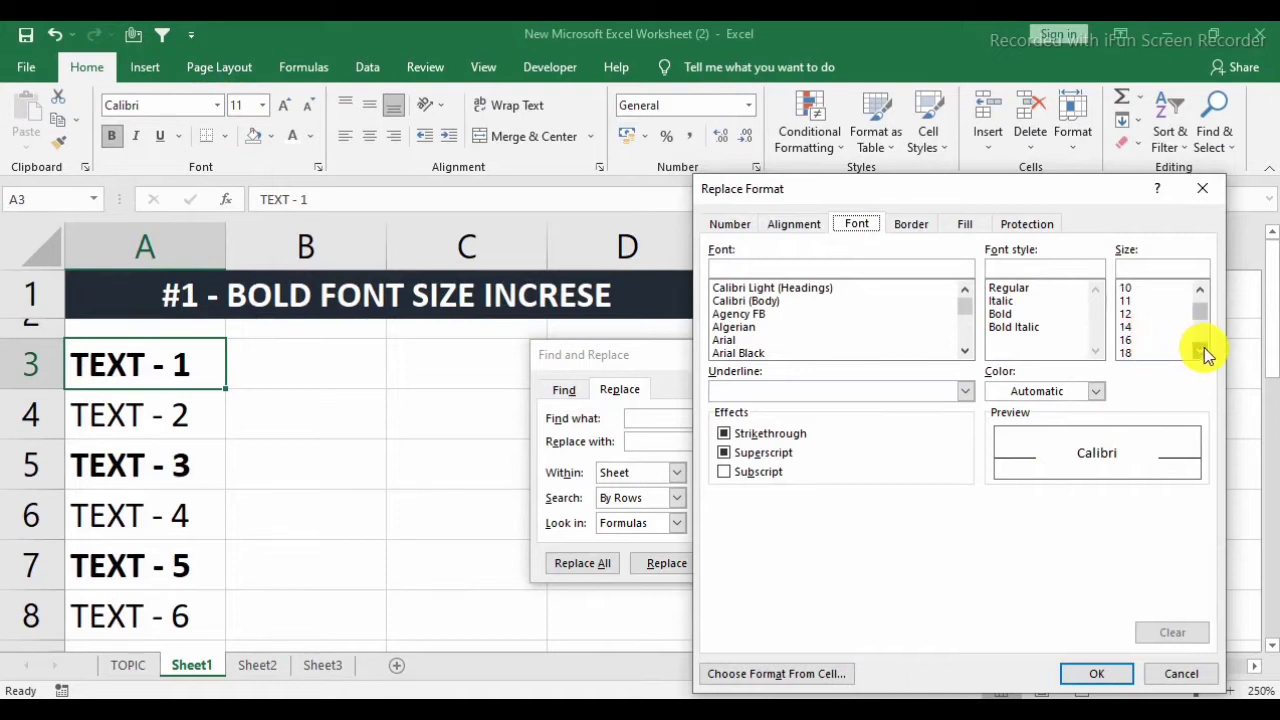
left_click(1137, 352)
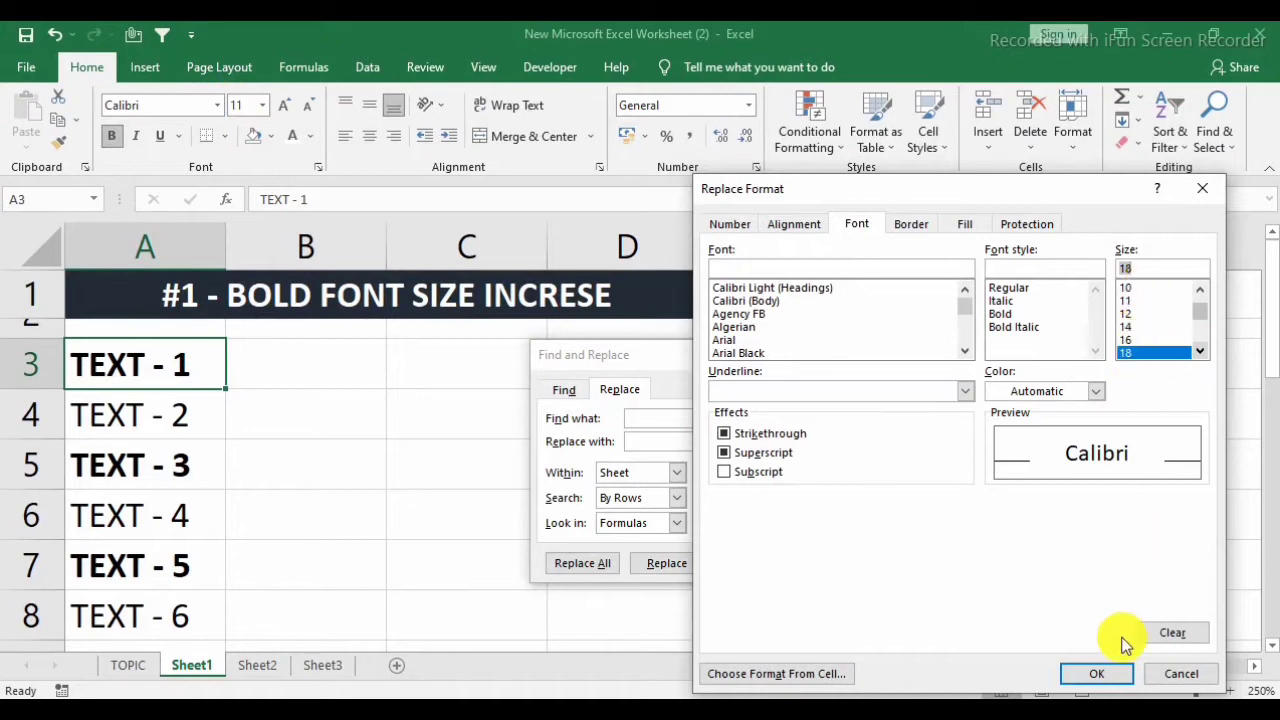
left_click(1090, 673)
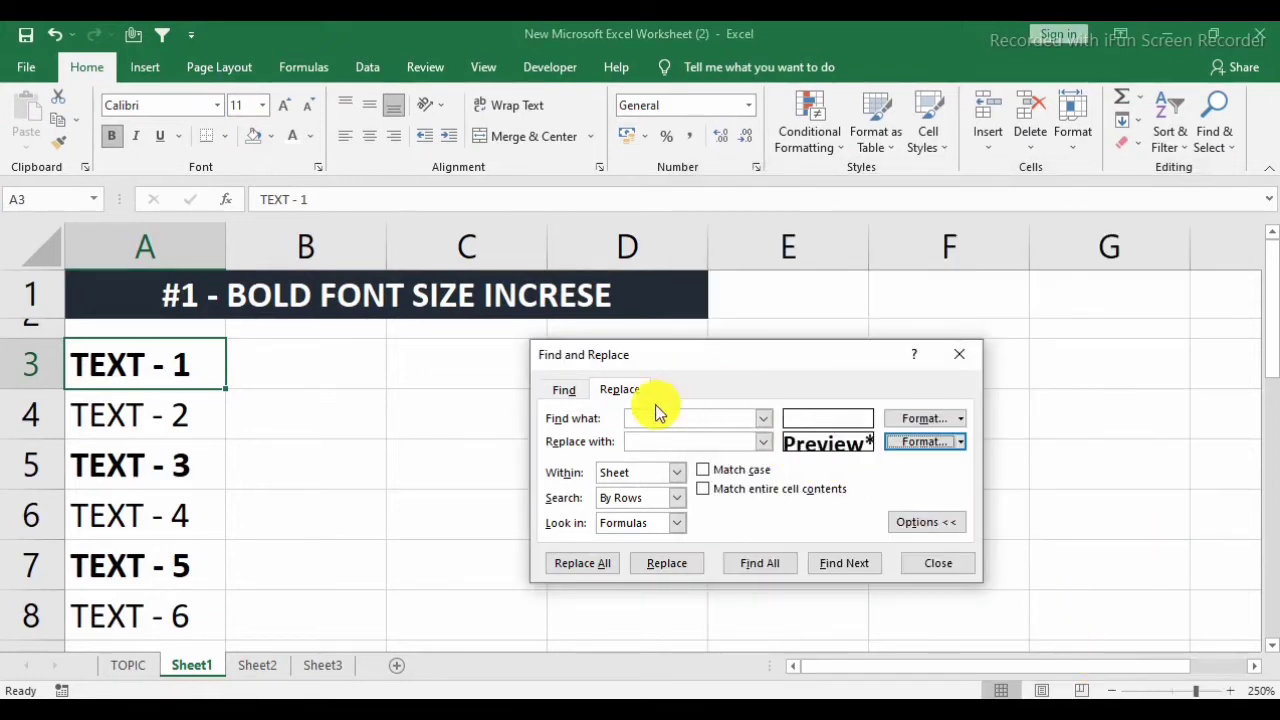
Replace the format of all matching cells and close the Find and Replace dialog.
left_click(585, 568)
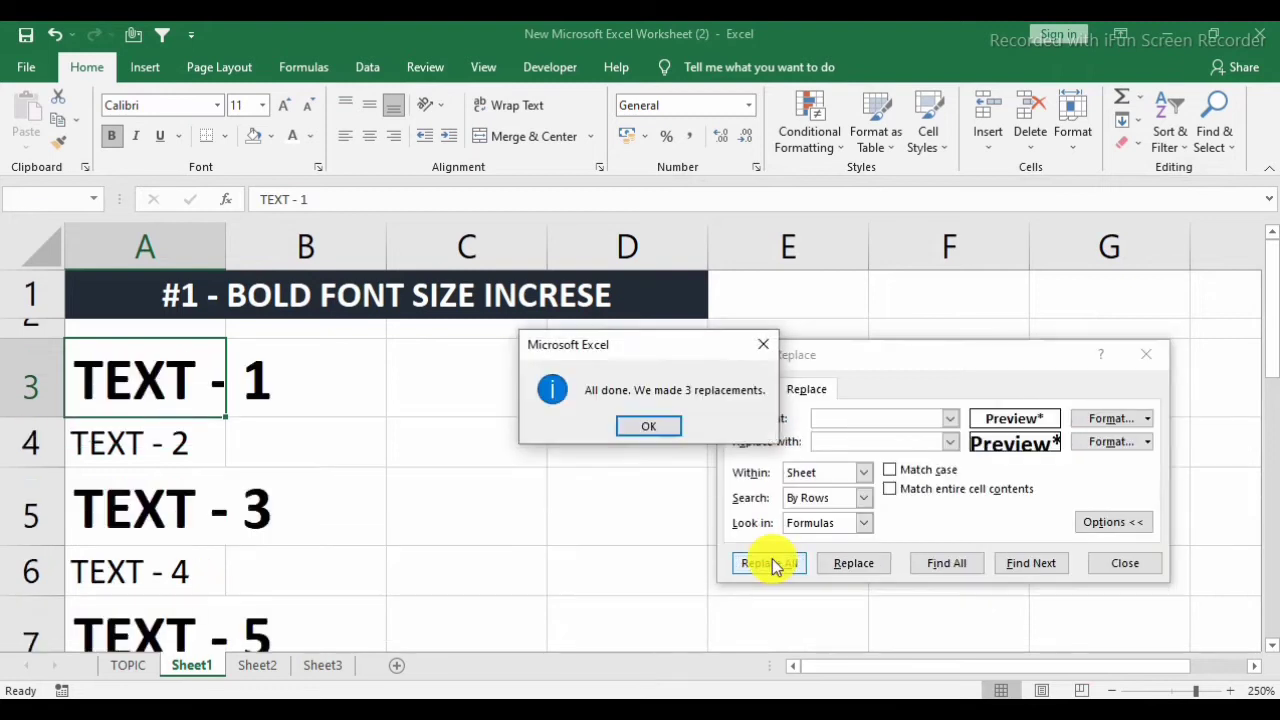
left_click(660, 425)
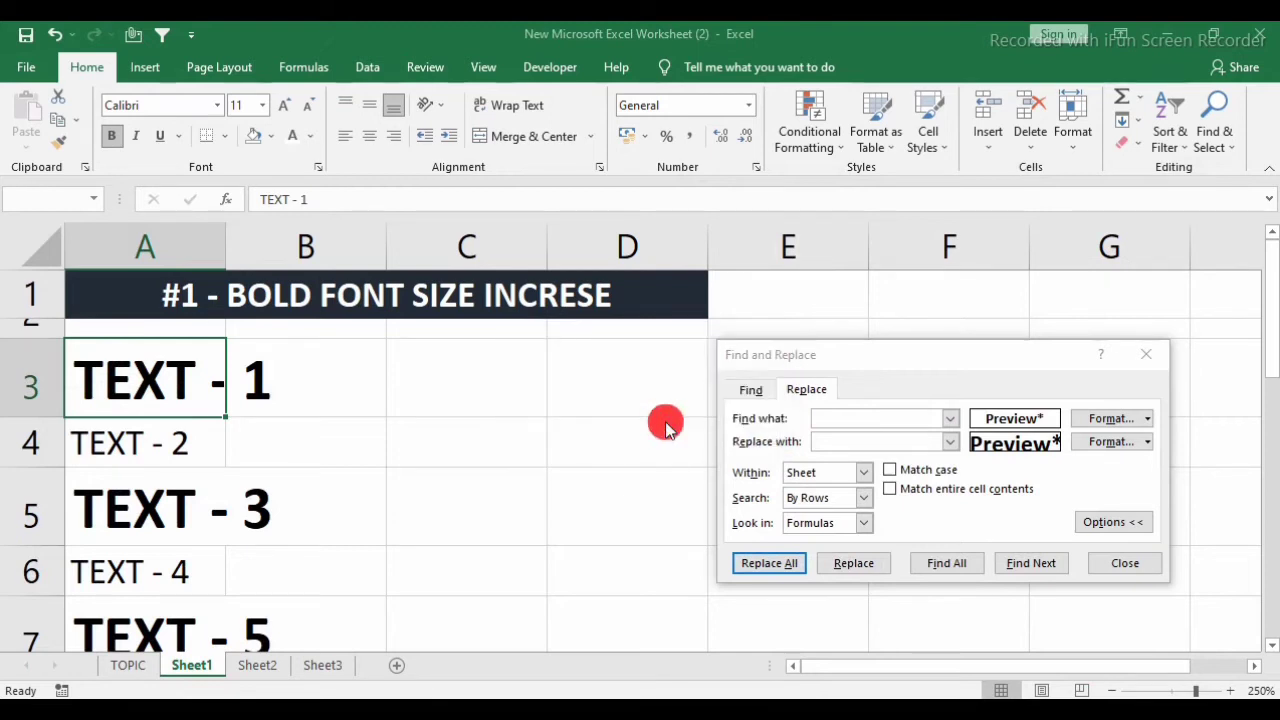
left_click(1127, 565)
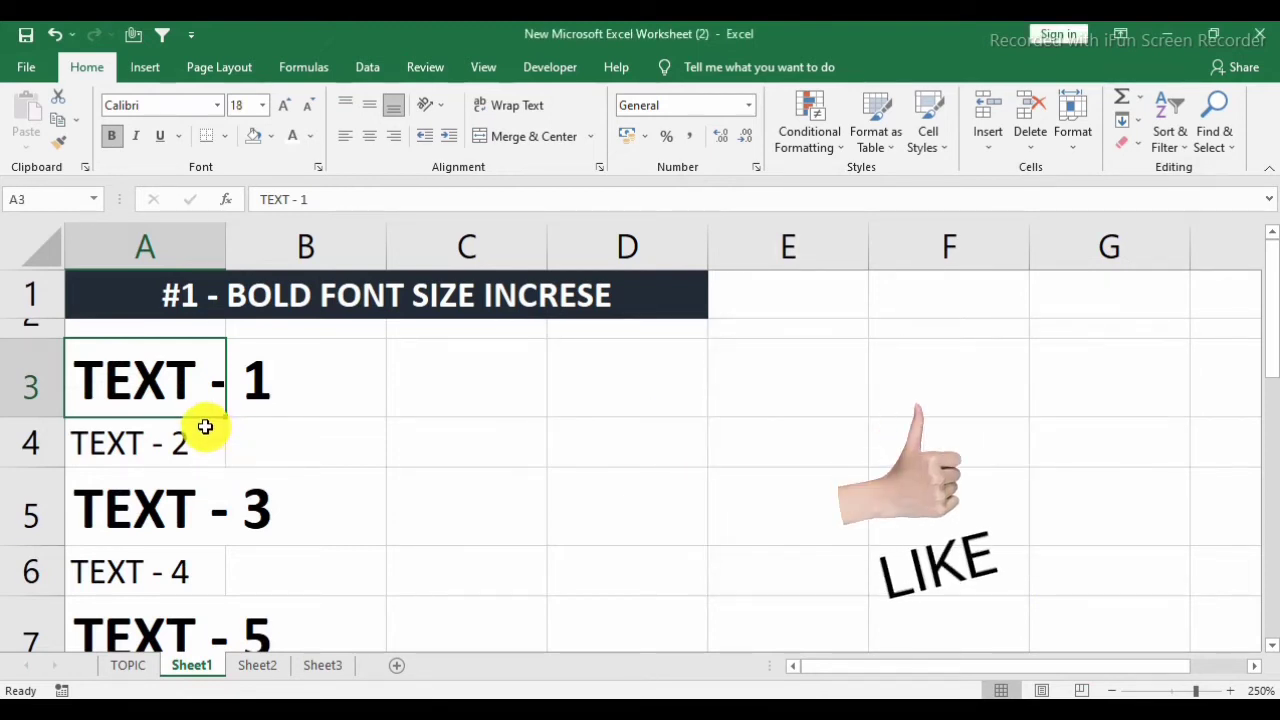
Check the font sizes down to the end of the text list and return to cell A1.
key("Down")
key("Down")
key("Down")
key("Down")
key("Down")
key("Down")
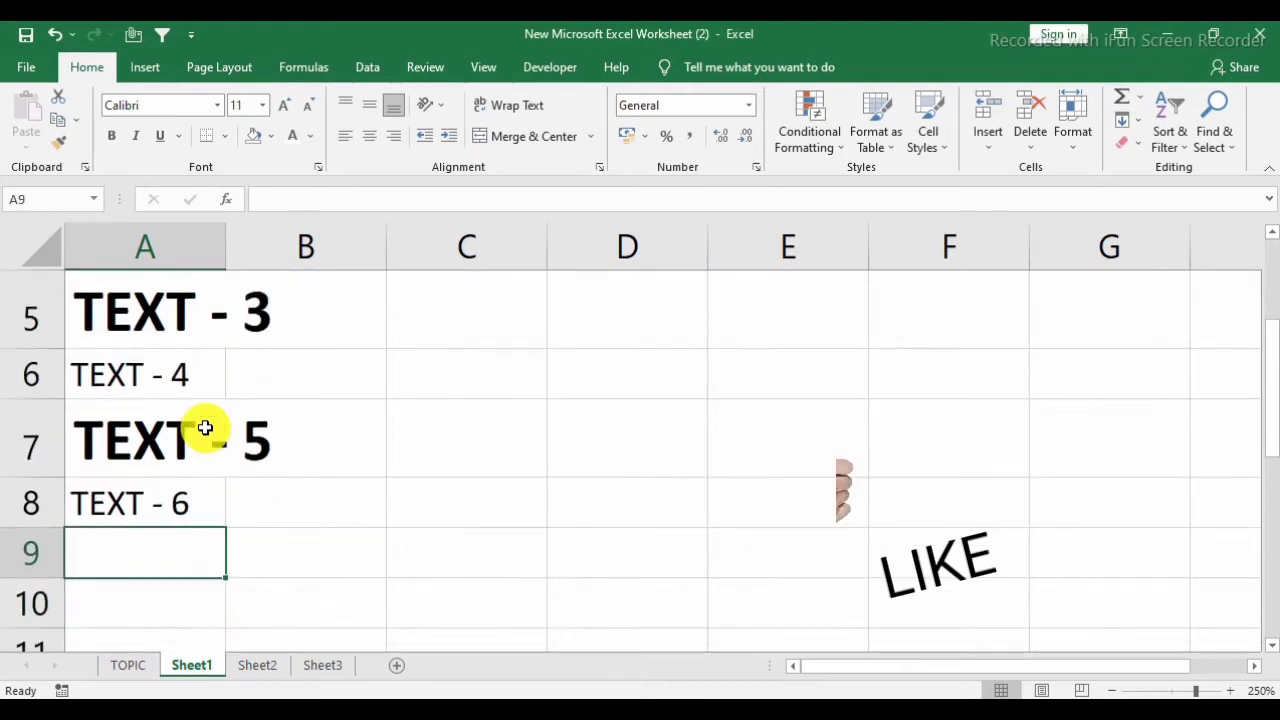
key("ctrl+Home")
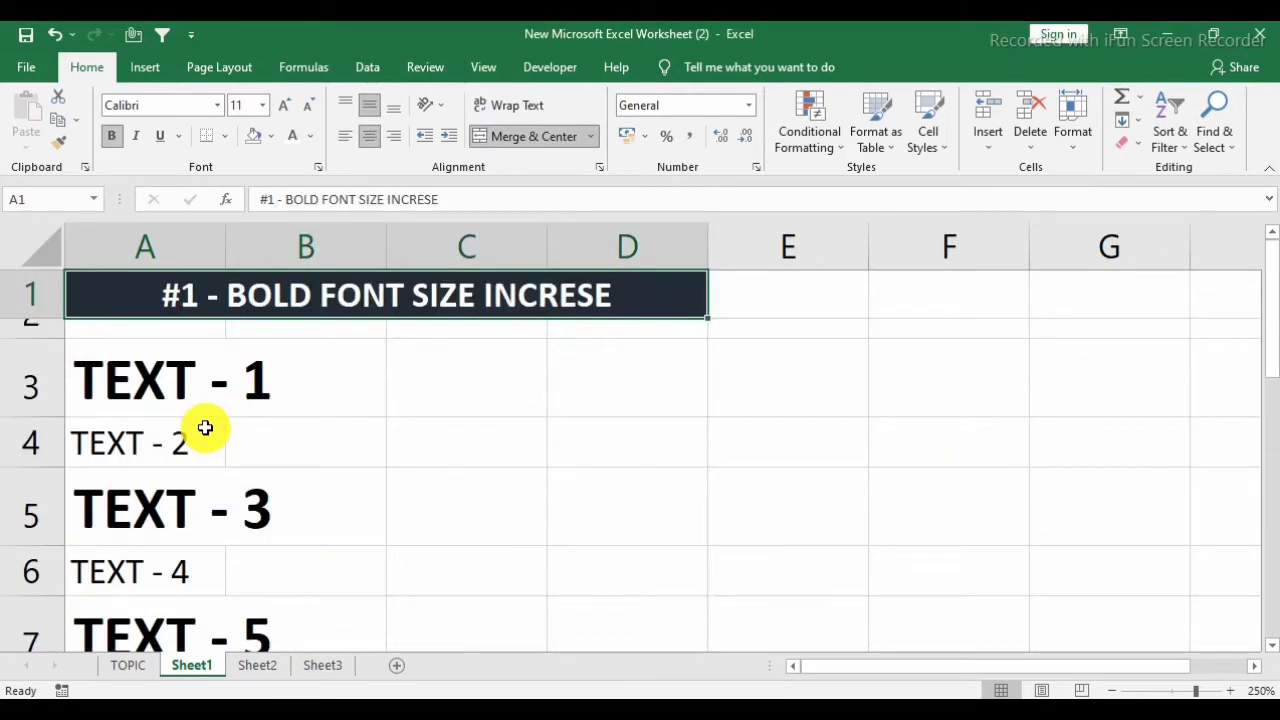
Make cells A3, A5 and A7 of the name list on Sheet2 bold.
left_click(169, 368)
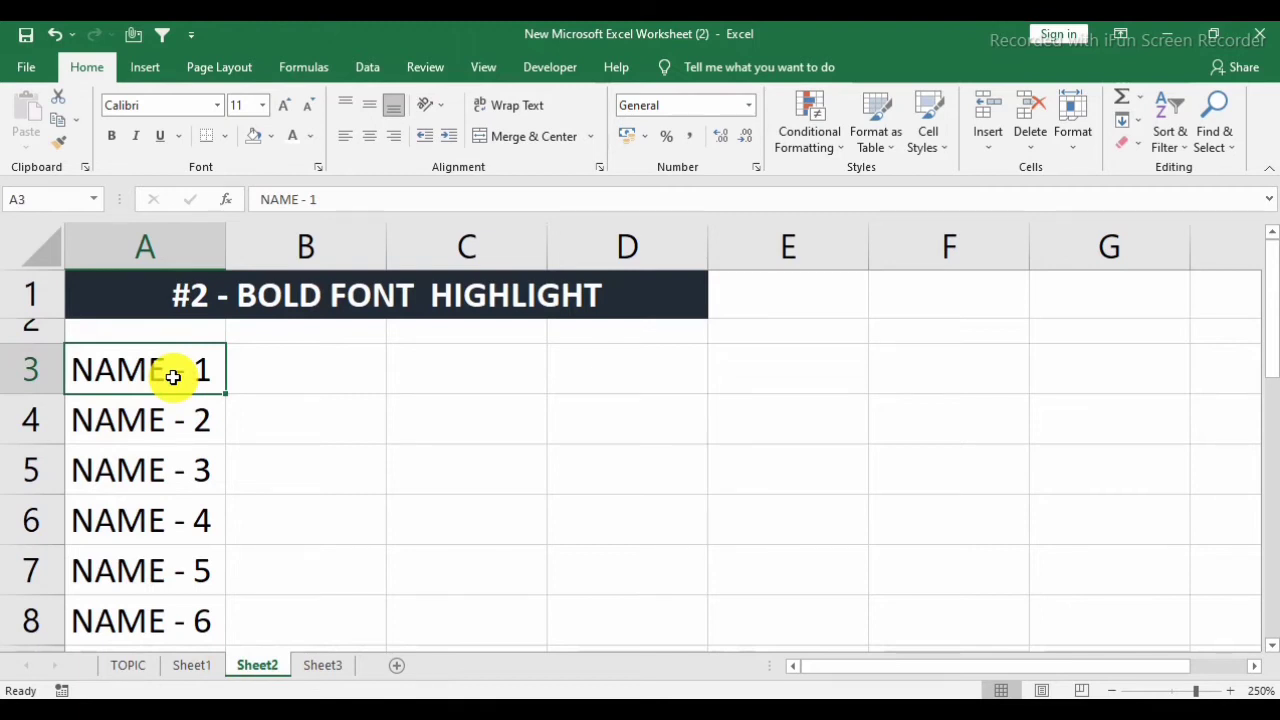
key("Down")
key("Down")
key("Down")
key("Down")
key("Down")
key("Up")
key("Up")
left_click(173, 377)
key("ctrl+b")
key("Down")
key("Down")
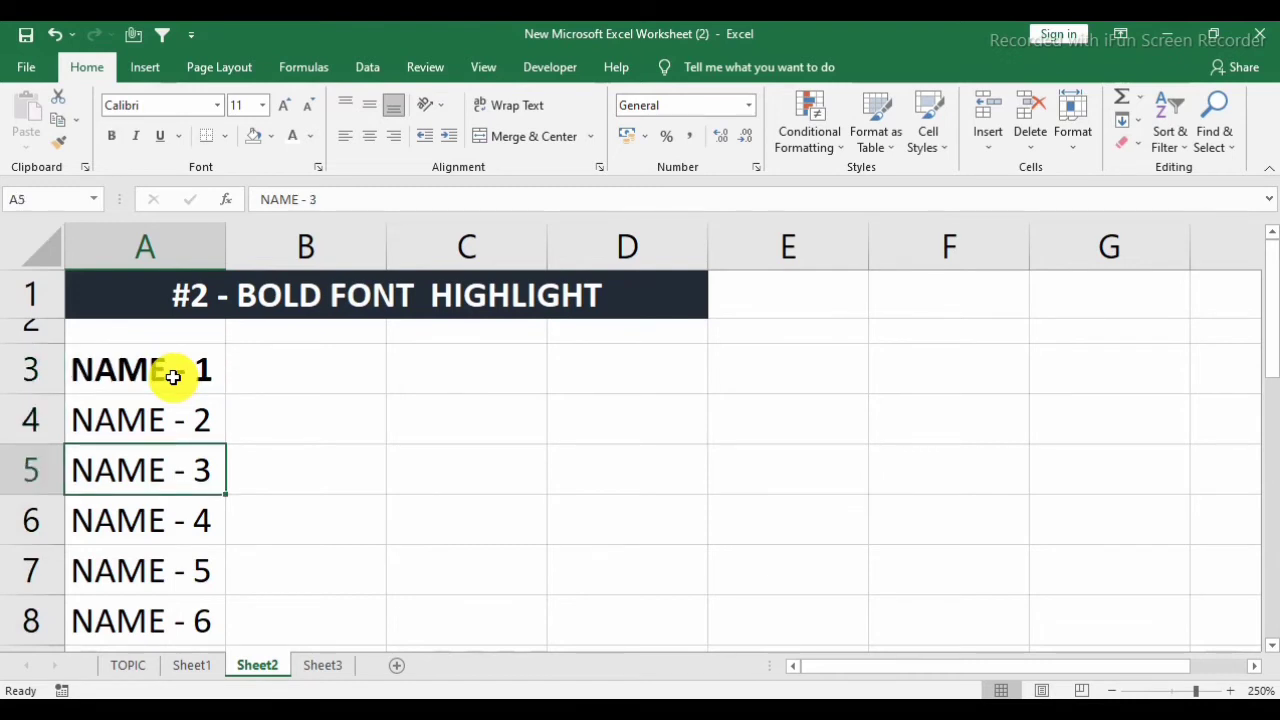
key("ctrl+b")
key("Down")
key("Down")
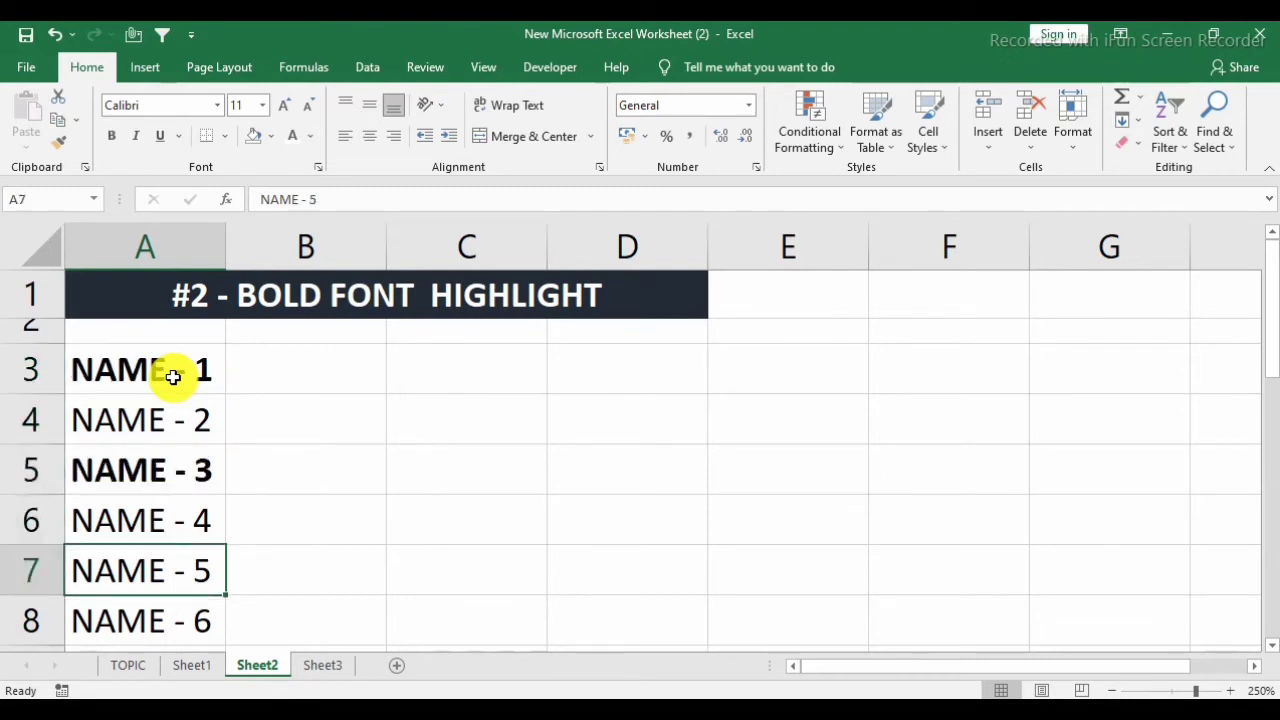
key("ctrl+b")
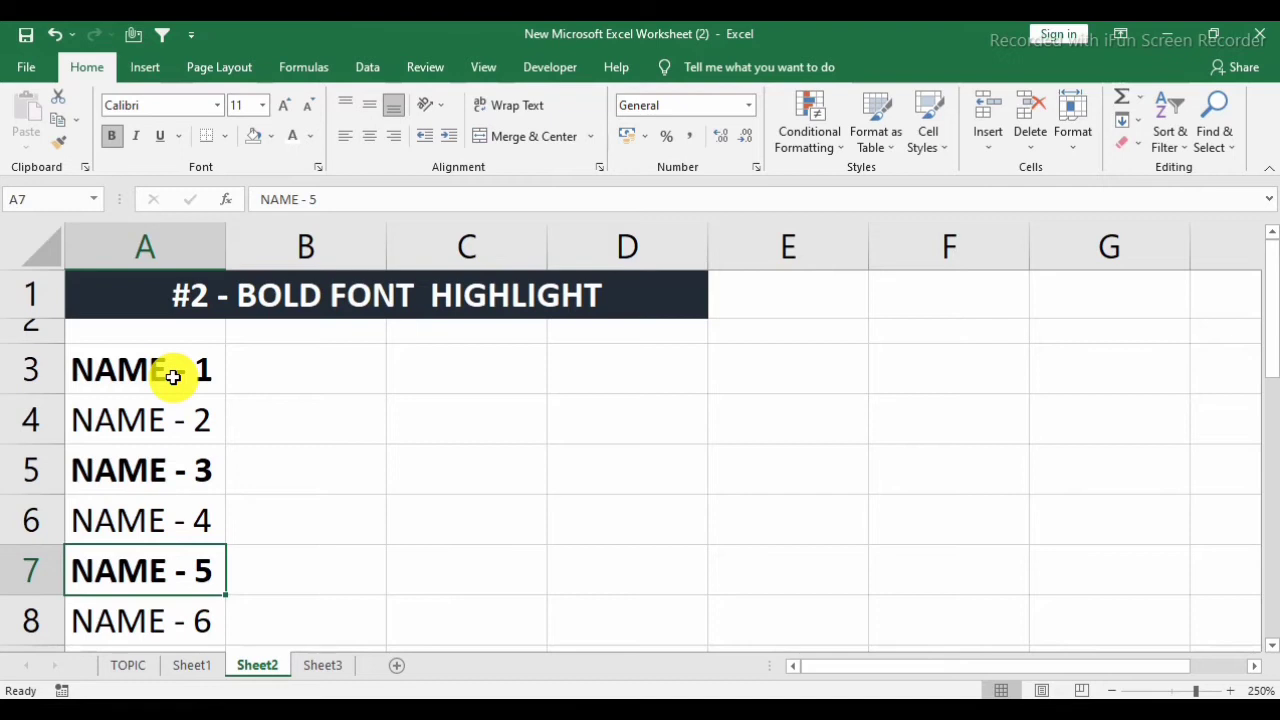
left_click(173, 376)
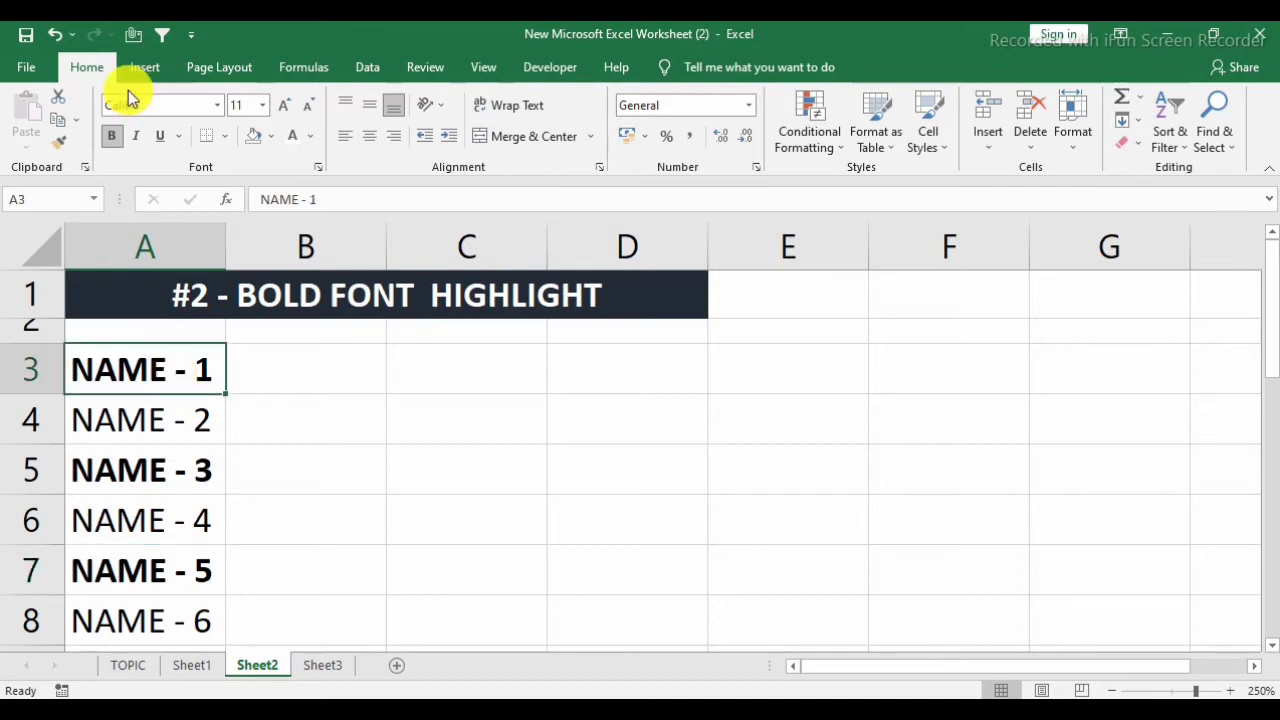
left_click(160, 466)
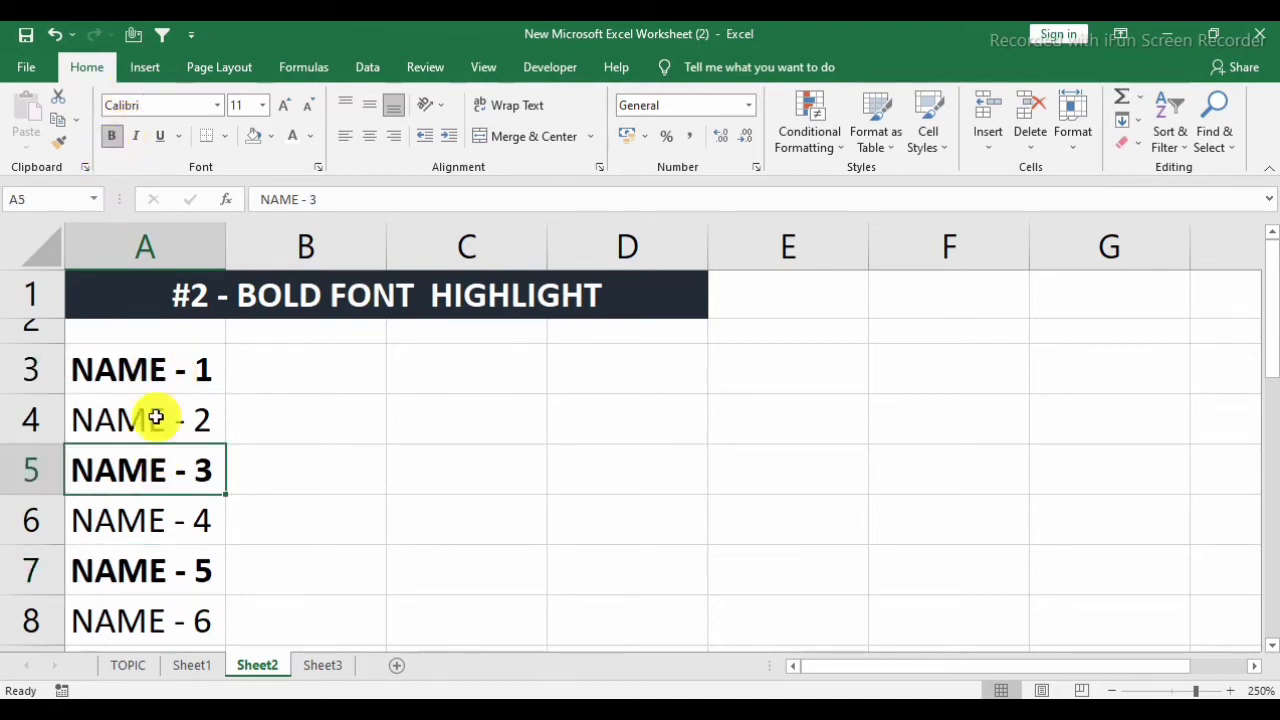
left_click(169, 571)
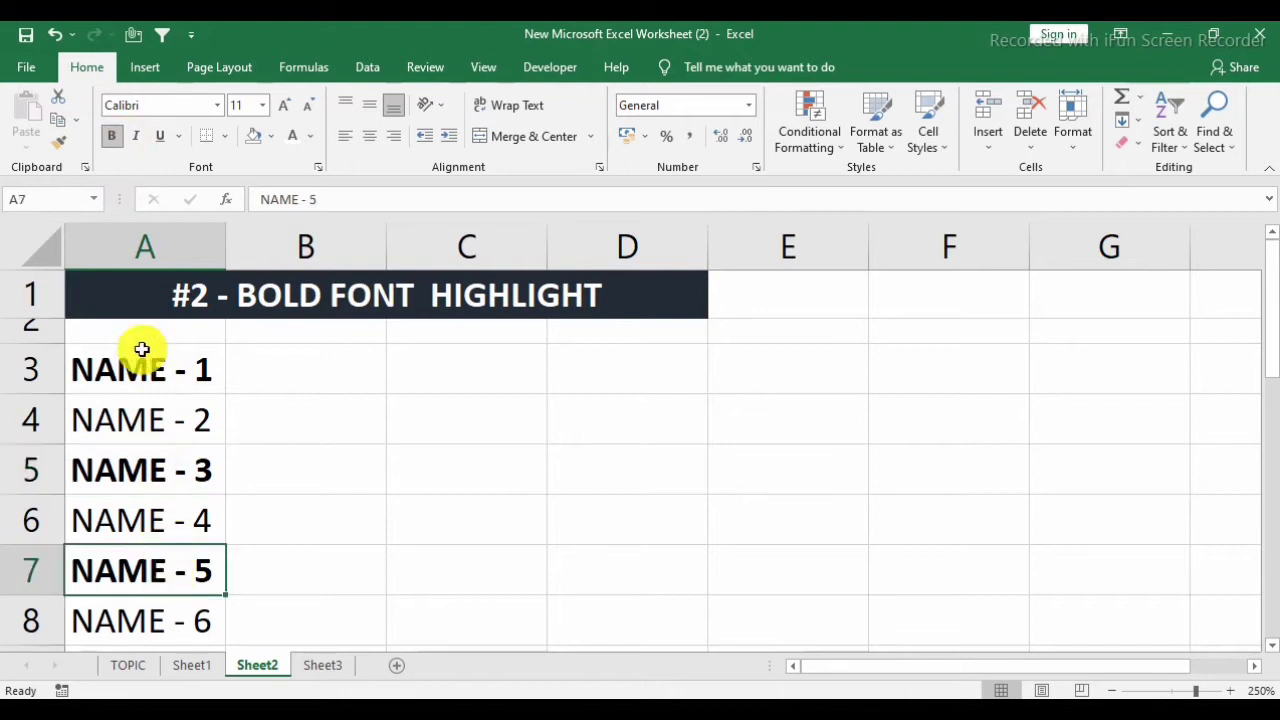
left_click(180, 517)
left_click(195, 404)
Select the name list in A3:A8 and open the Find dialog for it.
left_click(185, 368)
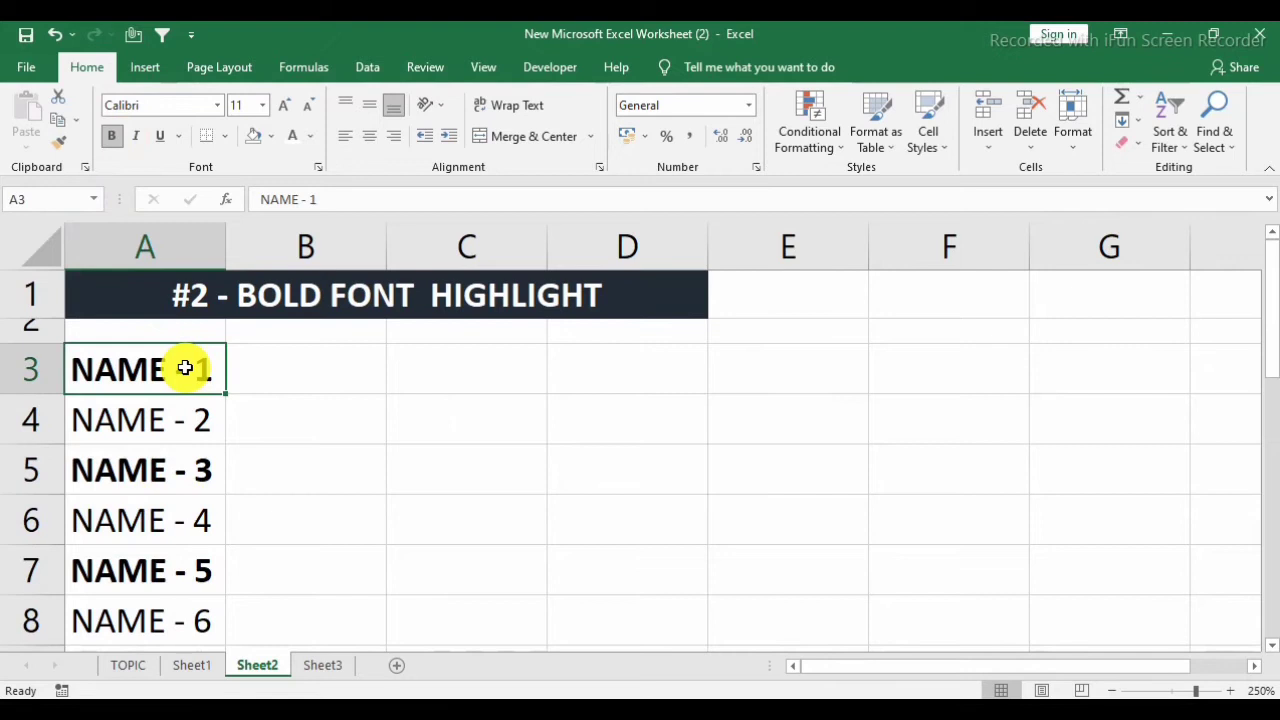
key("ctrl+shift+Down")
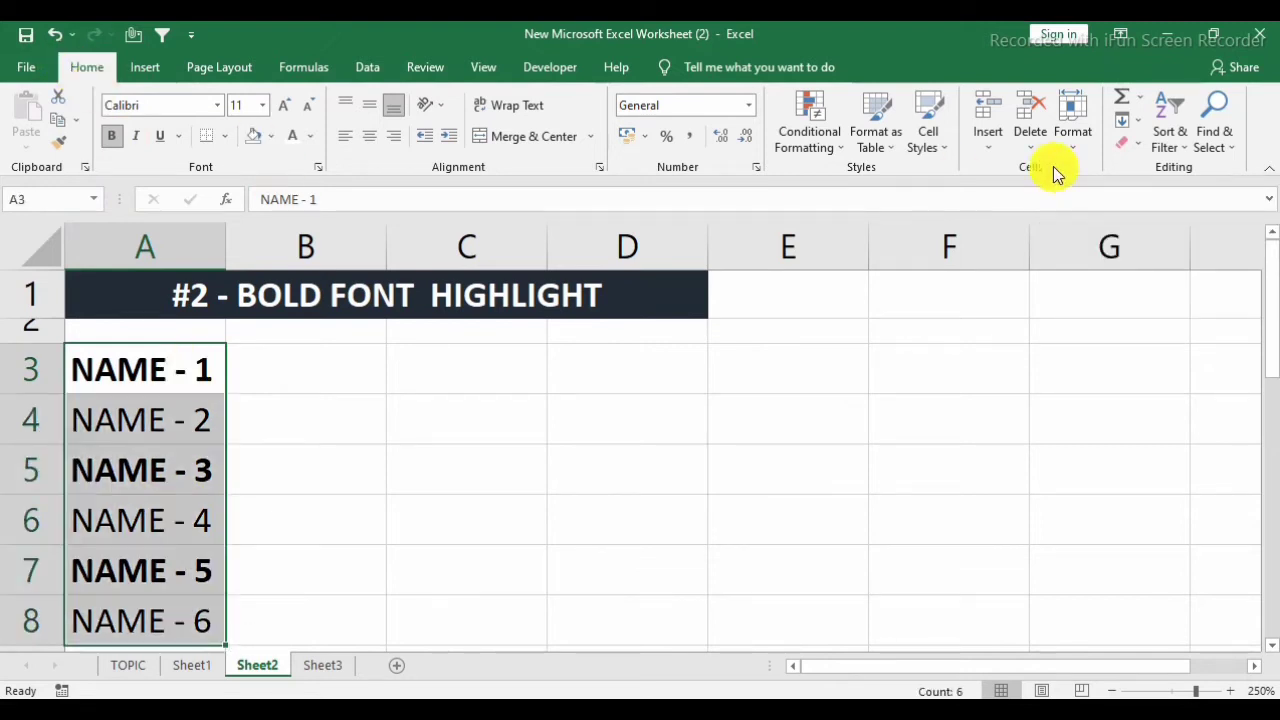
left_click(1228, 155)
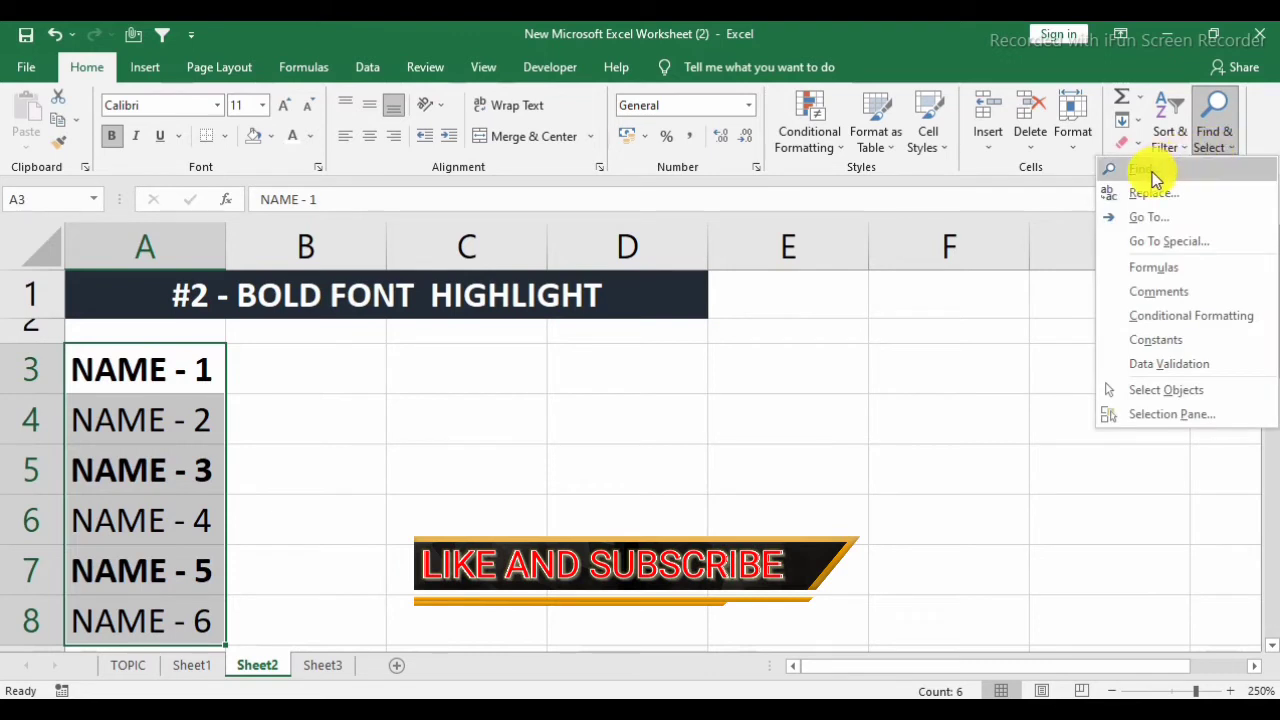
left_click(1152, 172)
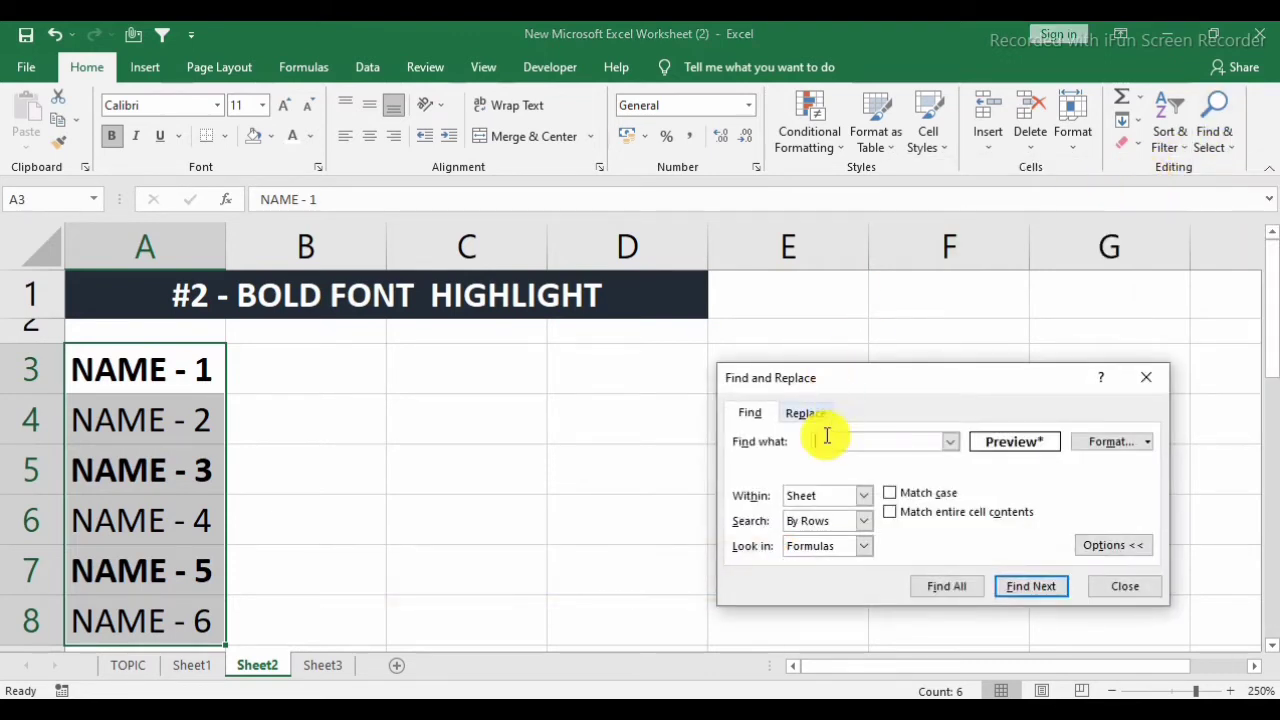
Clear the stored find format and the stored replace format from the previous search.
left_click(1148, 442)
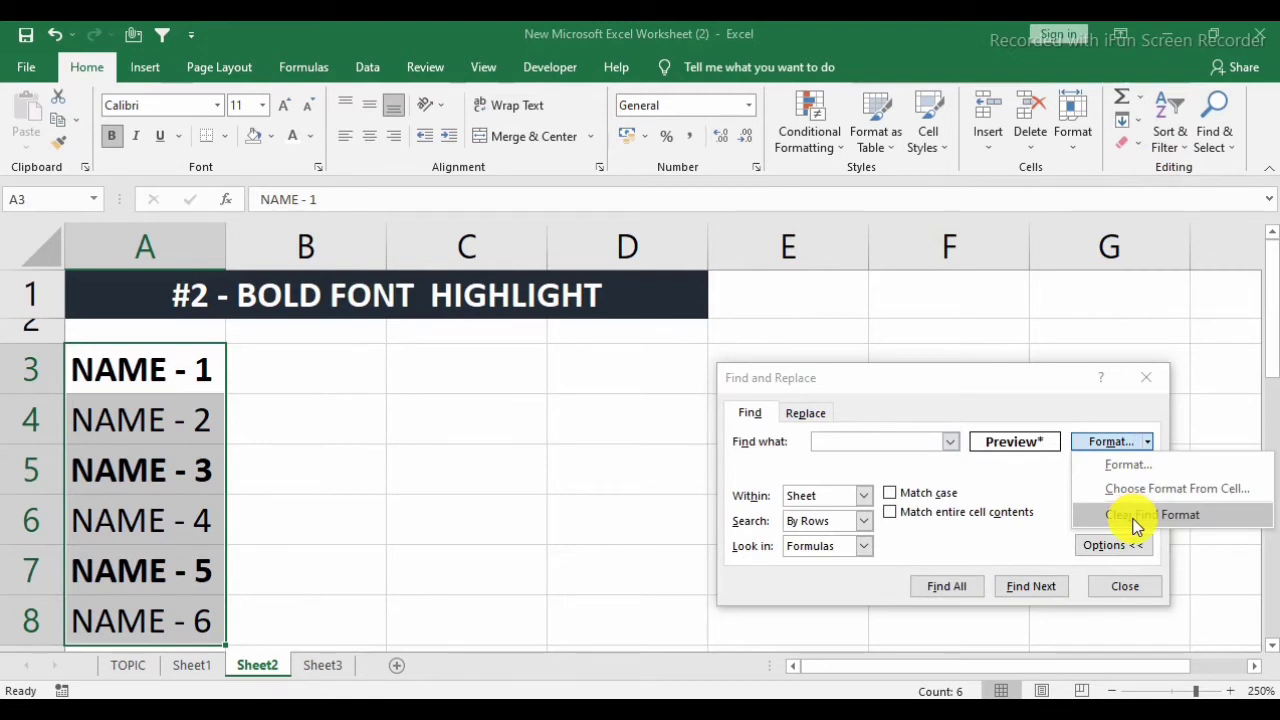
left_click(1135, 518)
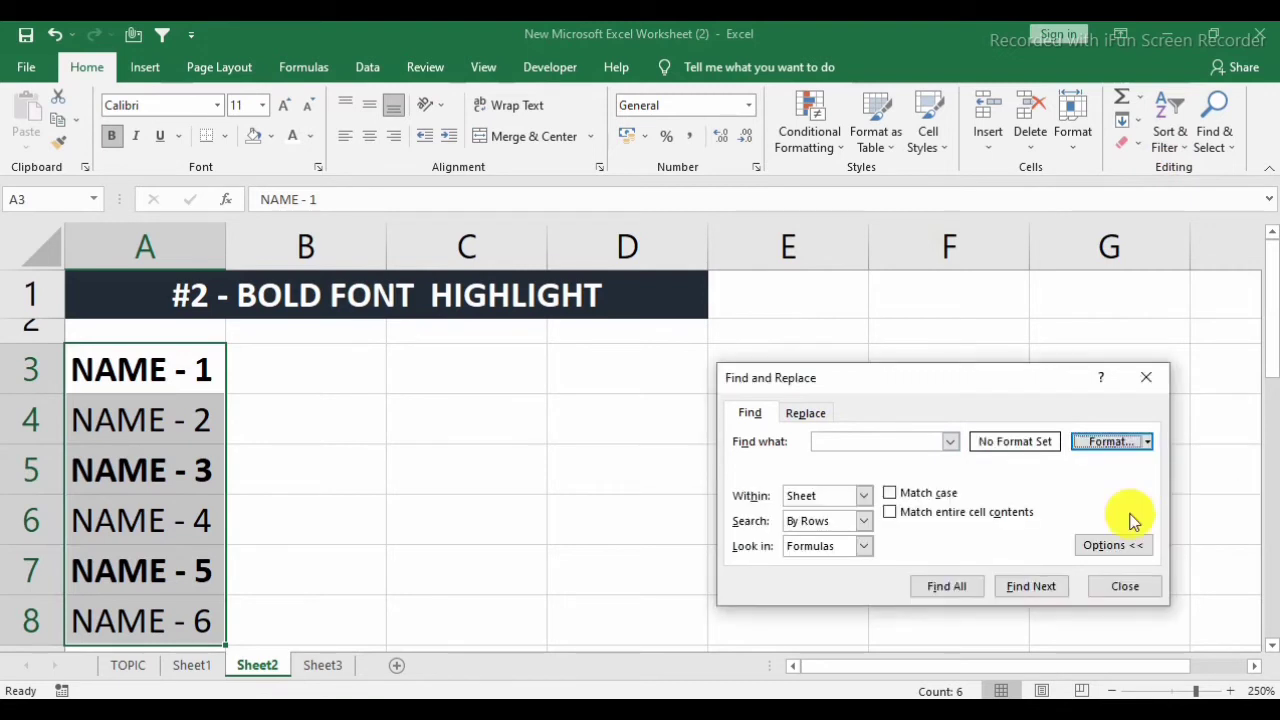
left_click(815, 418)
left_click(755, 413)
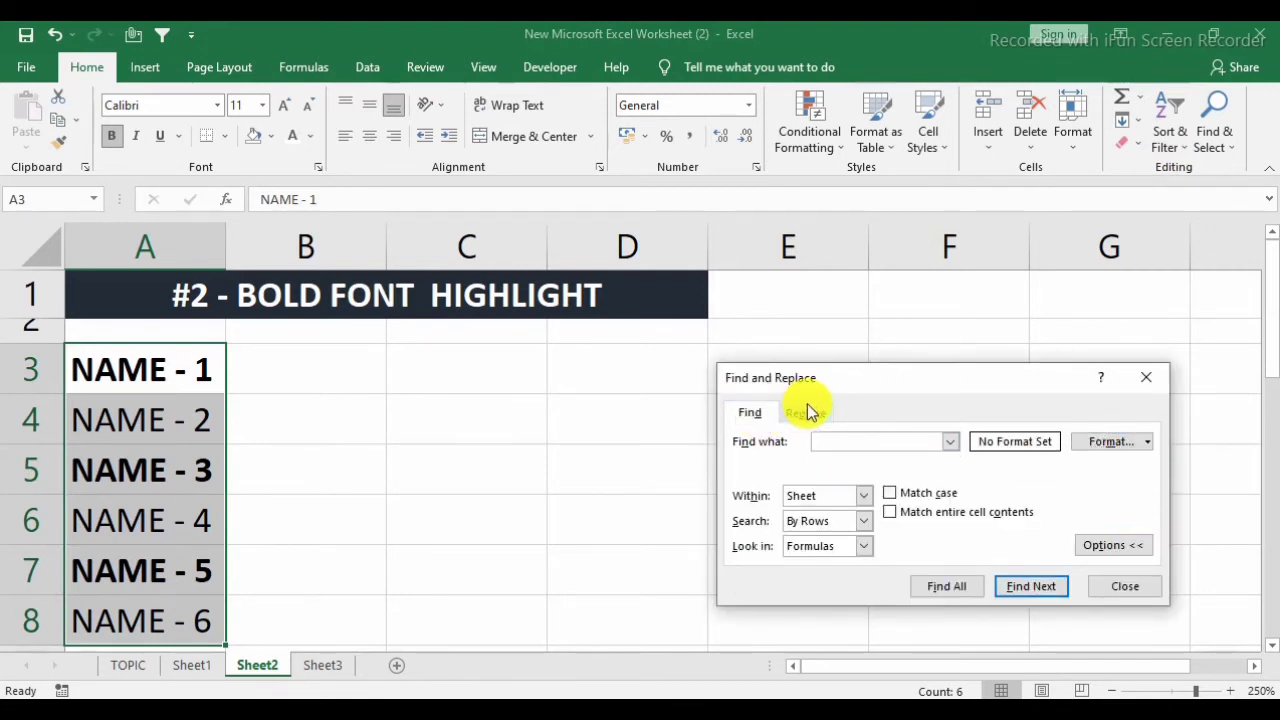
left_click(805, 412)
left_click(1150, 466)
left_click(1120, 535)
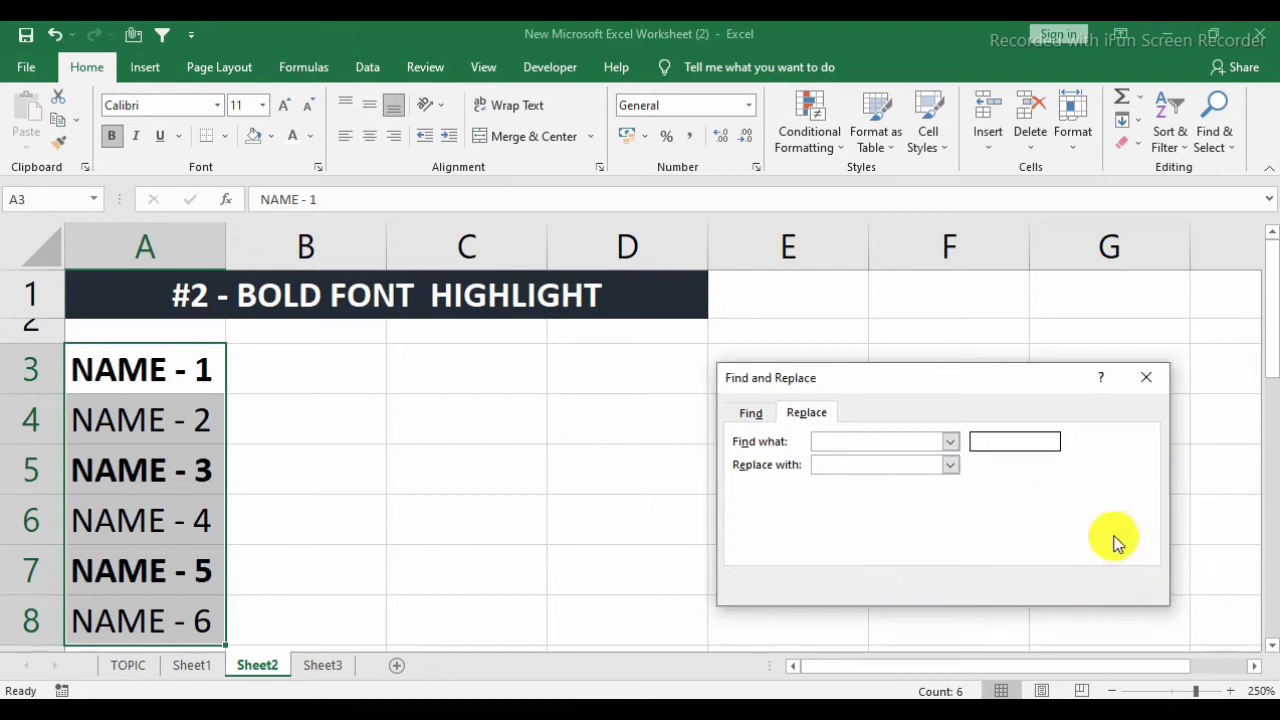
Return to Find and collapse its options, and bring back Replace with the extended format options shown.
left_click(750, 414)
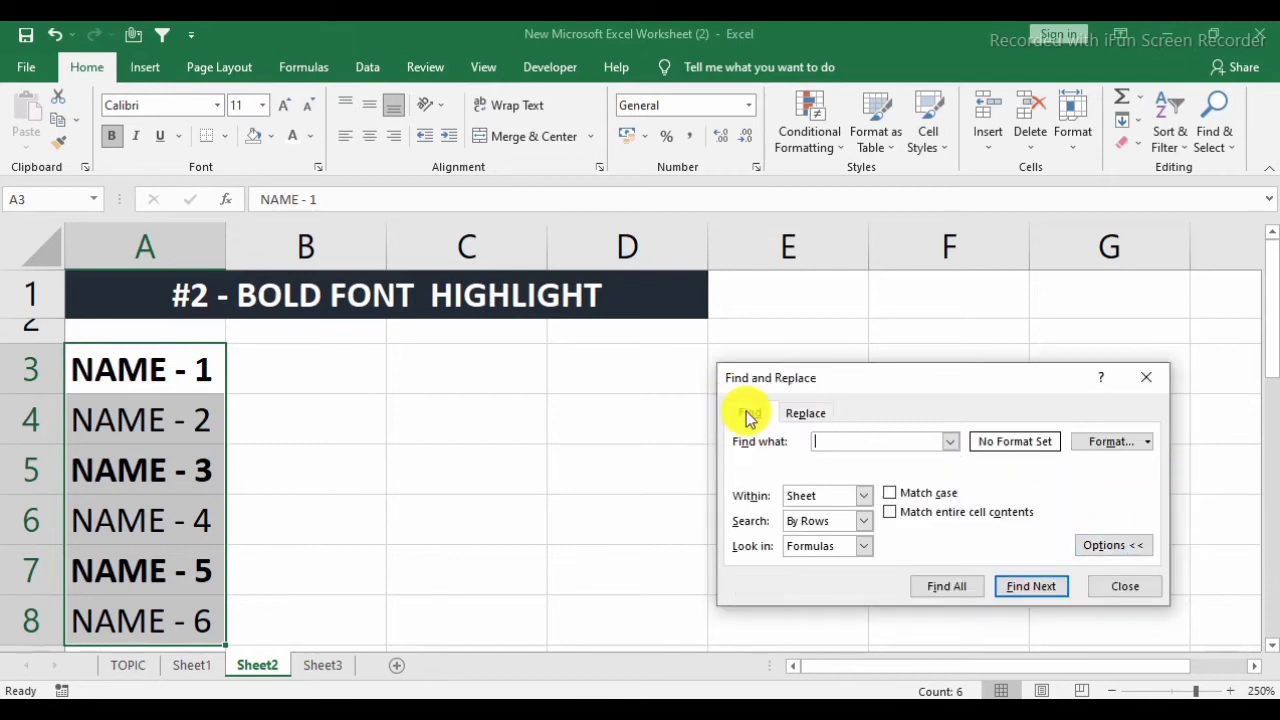
left_click(1125, 548)
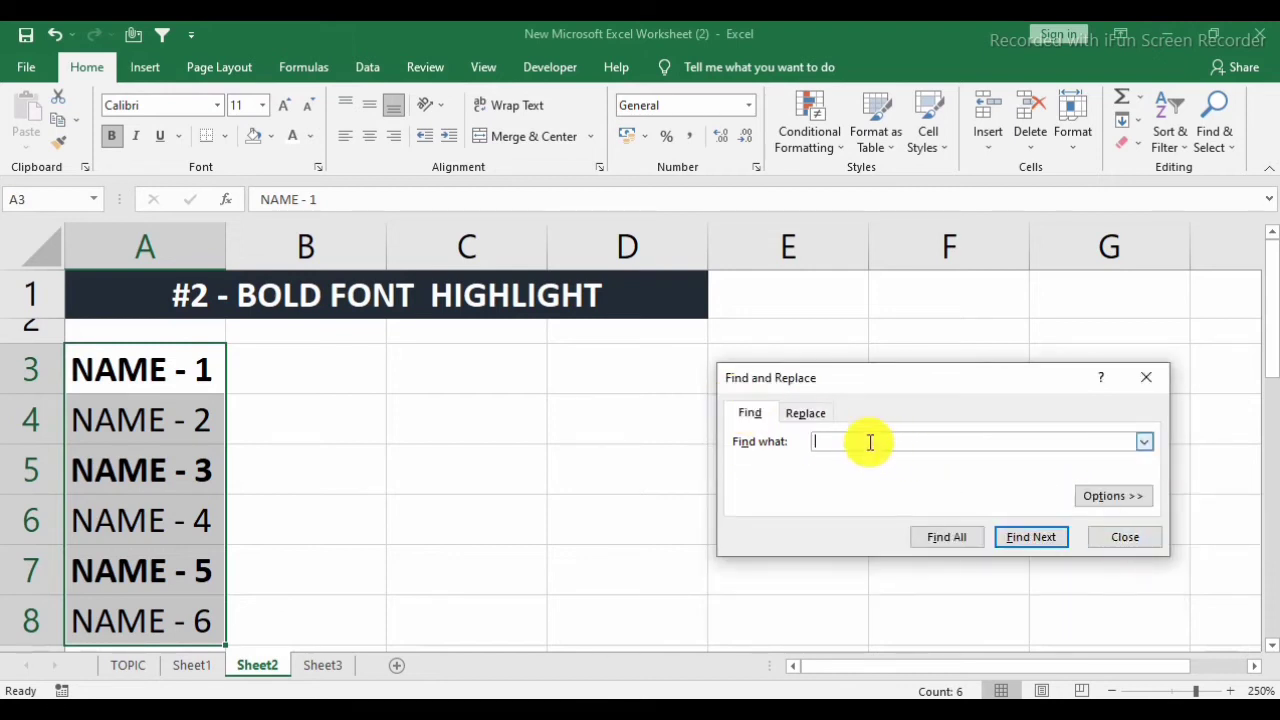
left_click(811, 414)
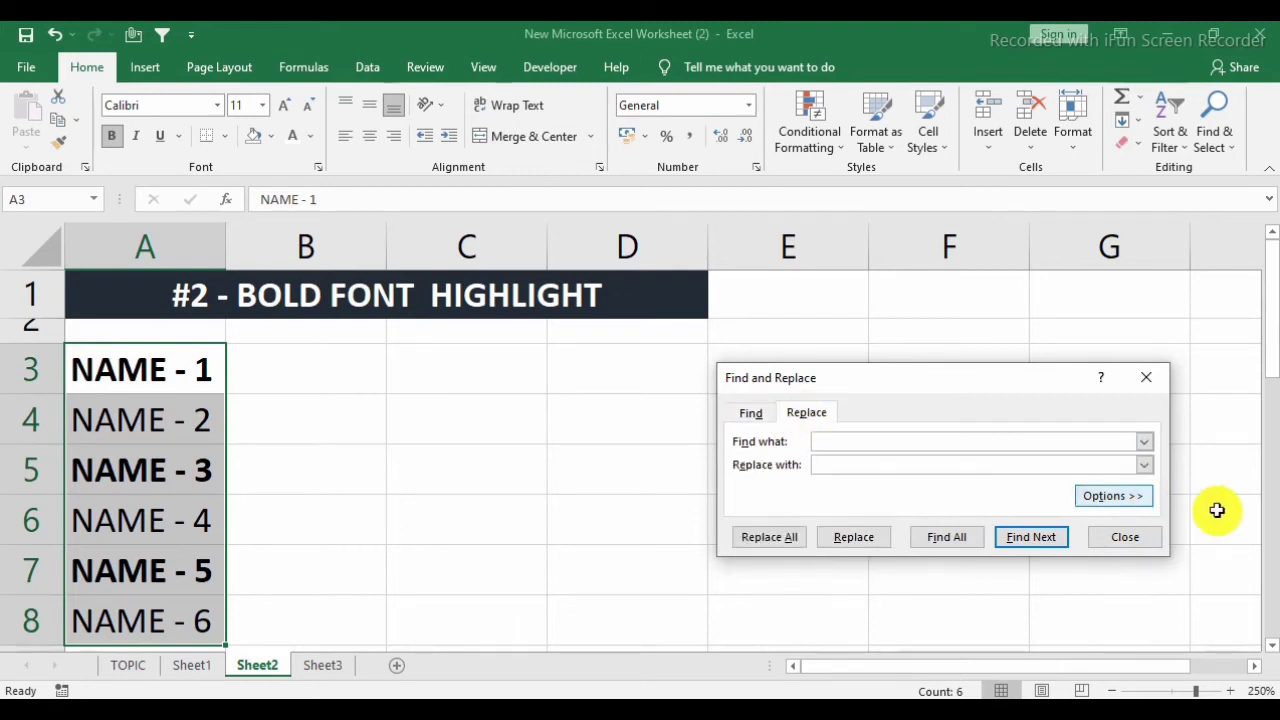
left_click(1105, 496)
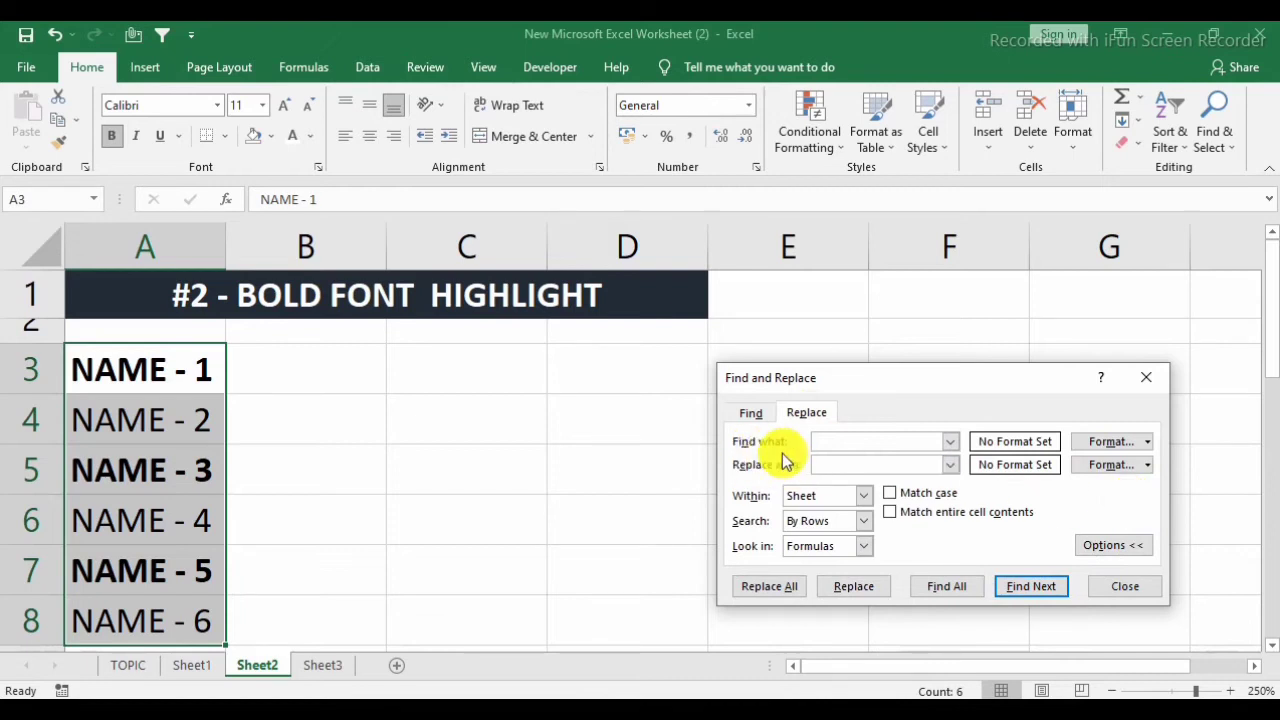
Set the find format by sampling it from the bold cell A3.
left_click(1147, 444)
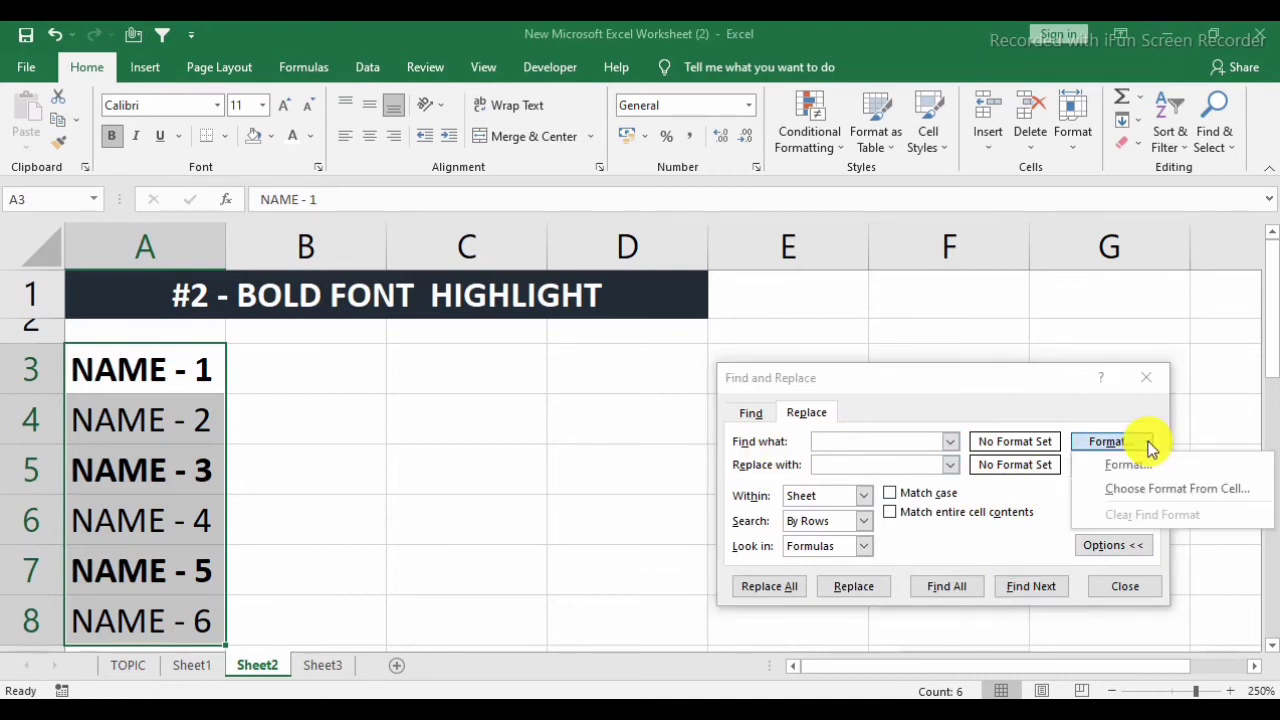
left_click(1172, 490)
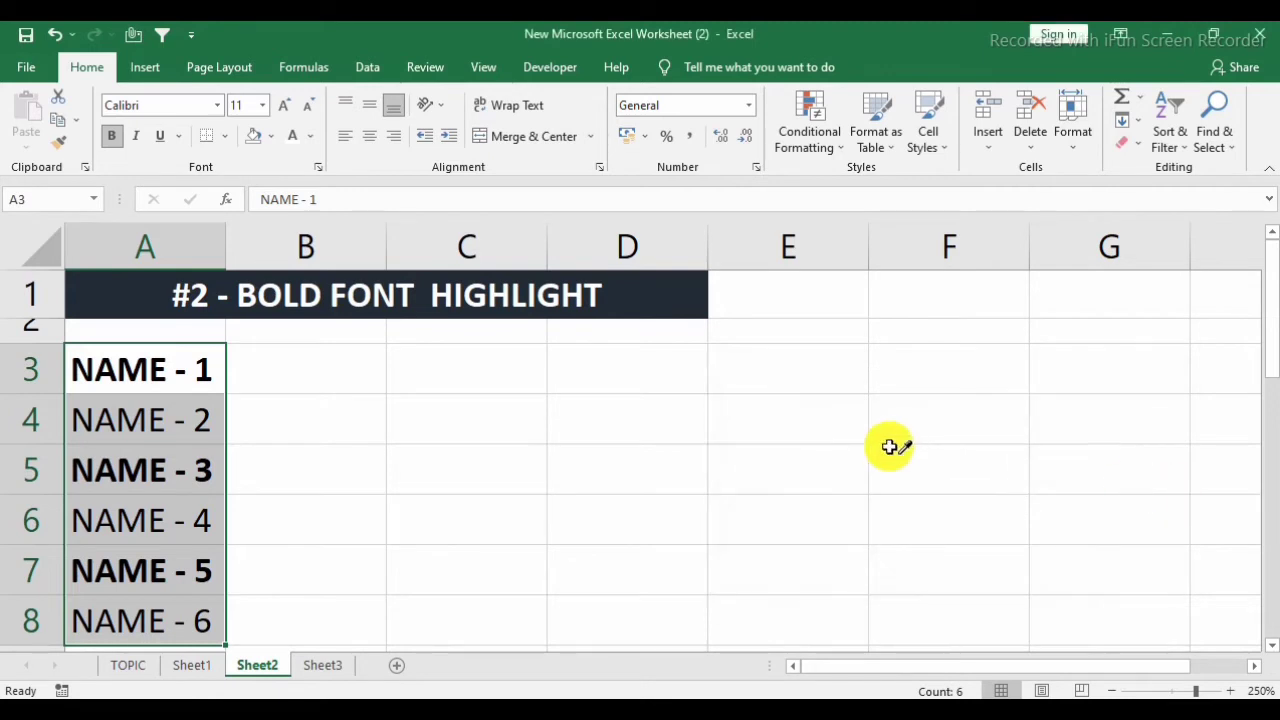
left_click(152, 365)
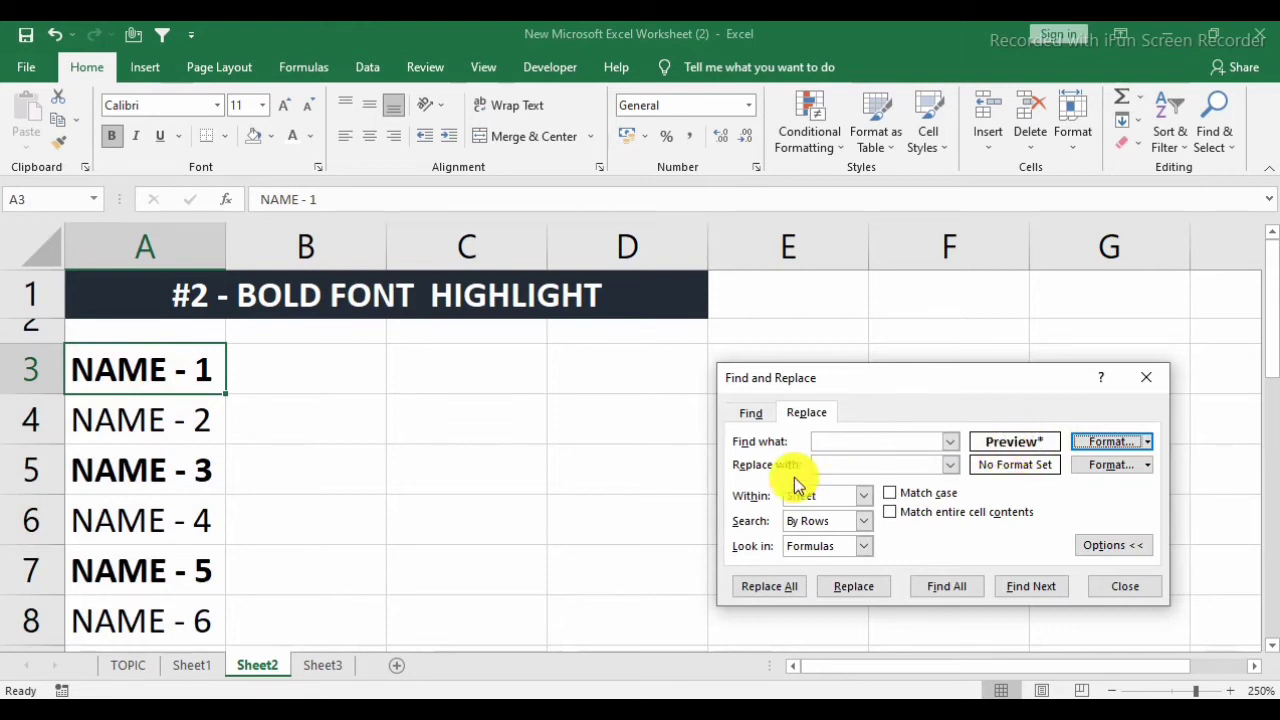
Set the replacement format to a light green background fill.
left_click(1148, 466)
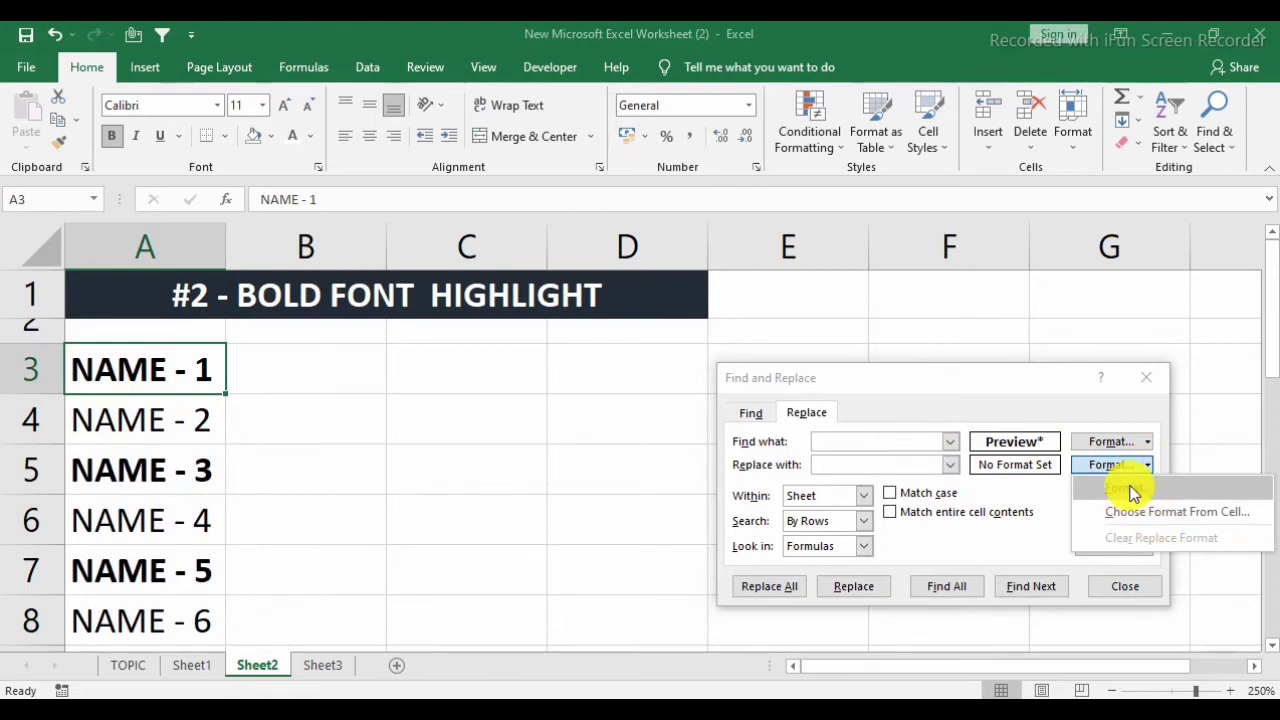
left_click(1131, 490)
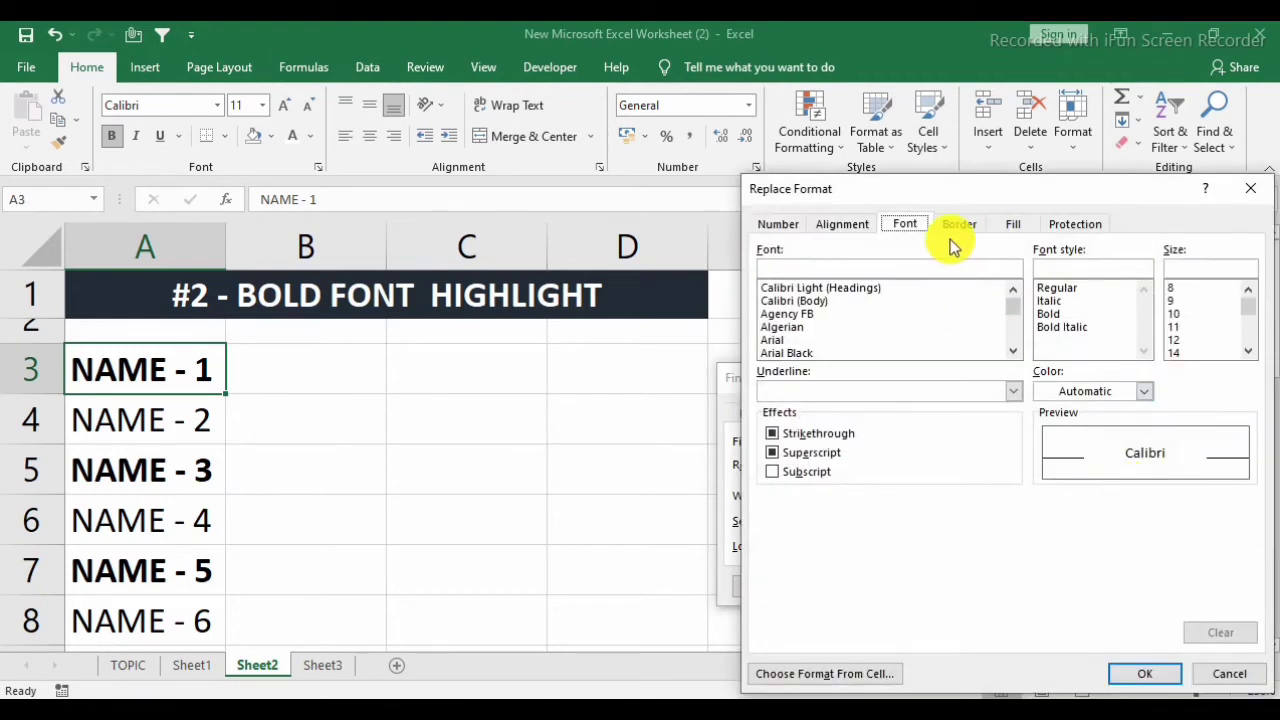
left_click(1013, 225)
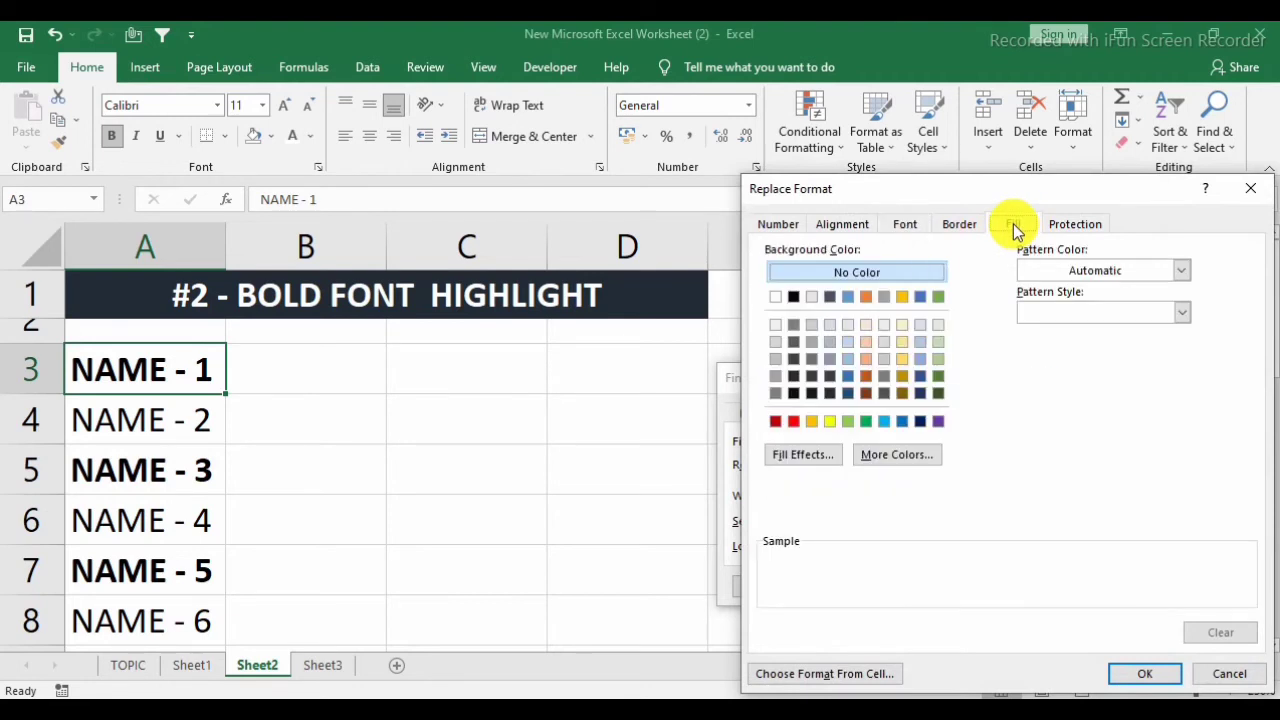
left_click(938, 341)
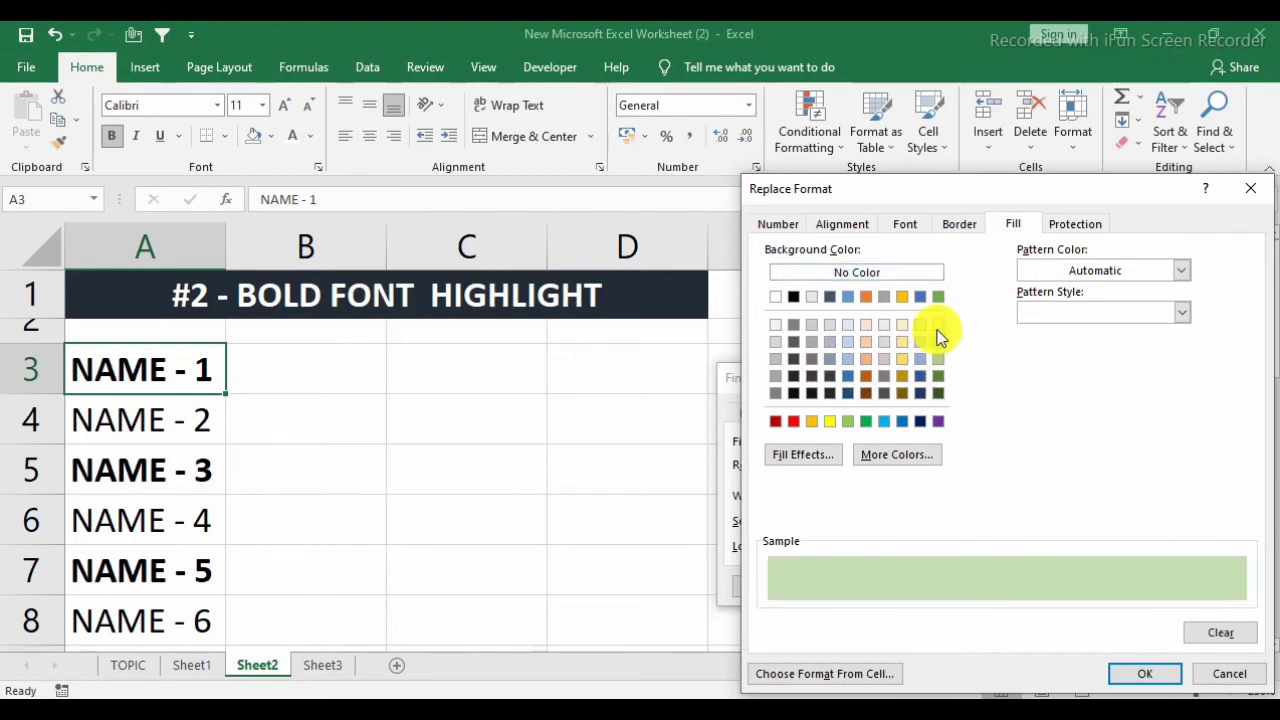
left_click(1143, 674)
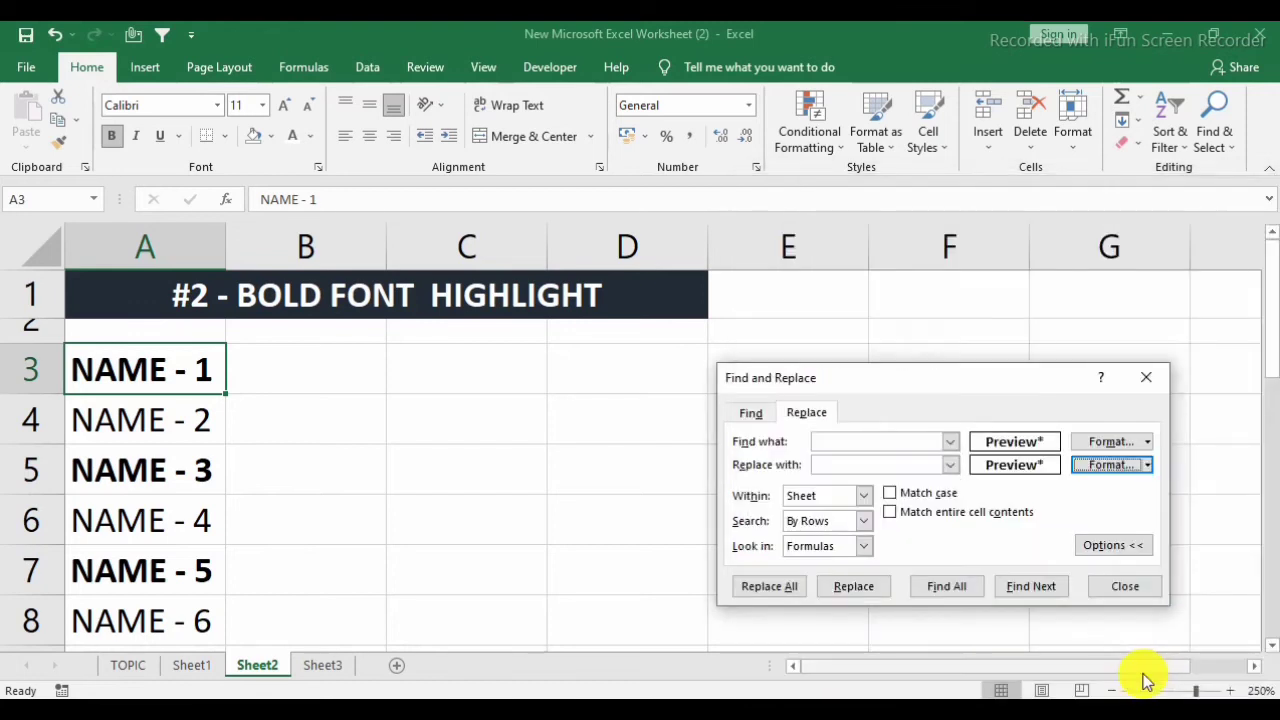
Replace the format of all matching bold cells on Sheet2 and close Find and Replace.
left_click(781, 589)
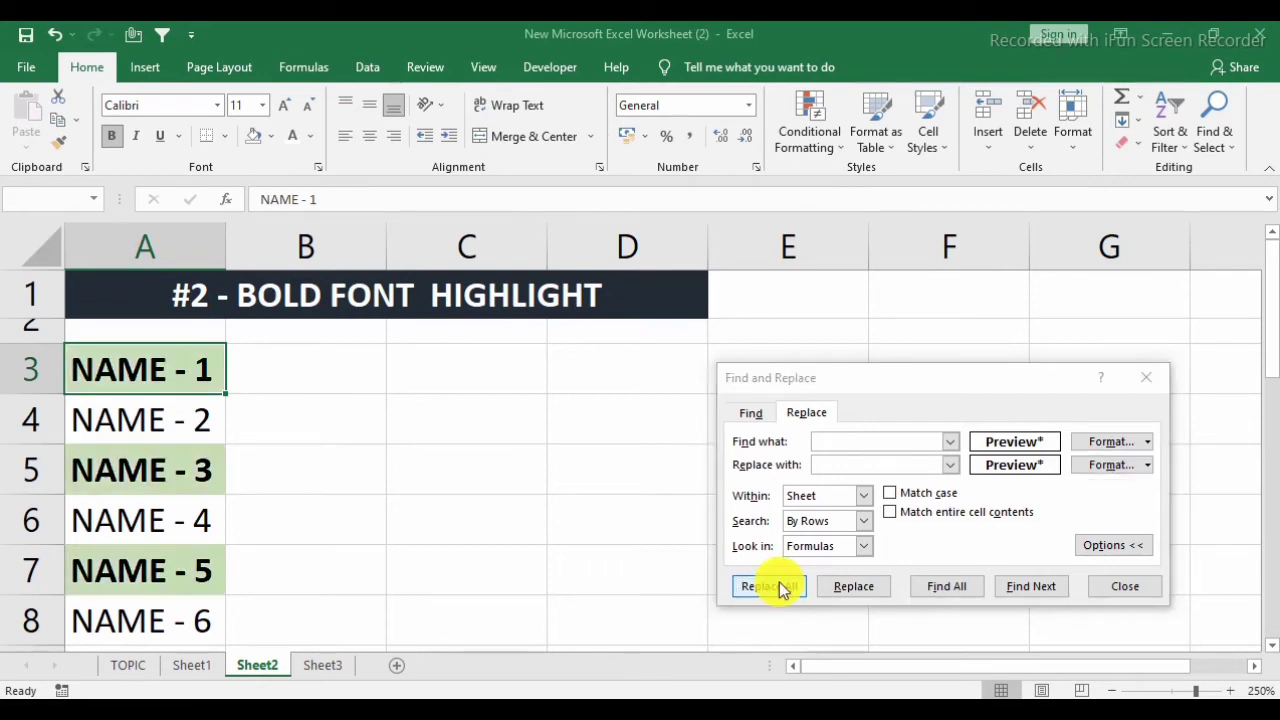
left_click(657, 430)
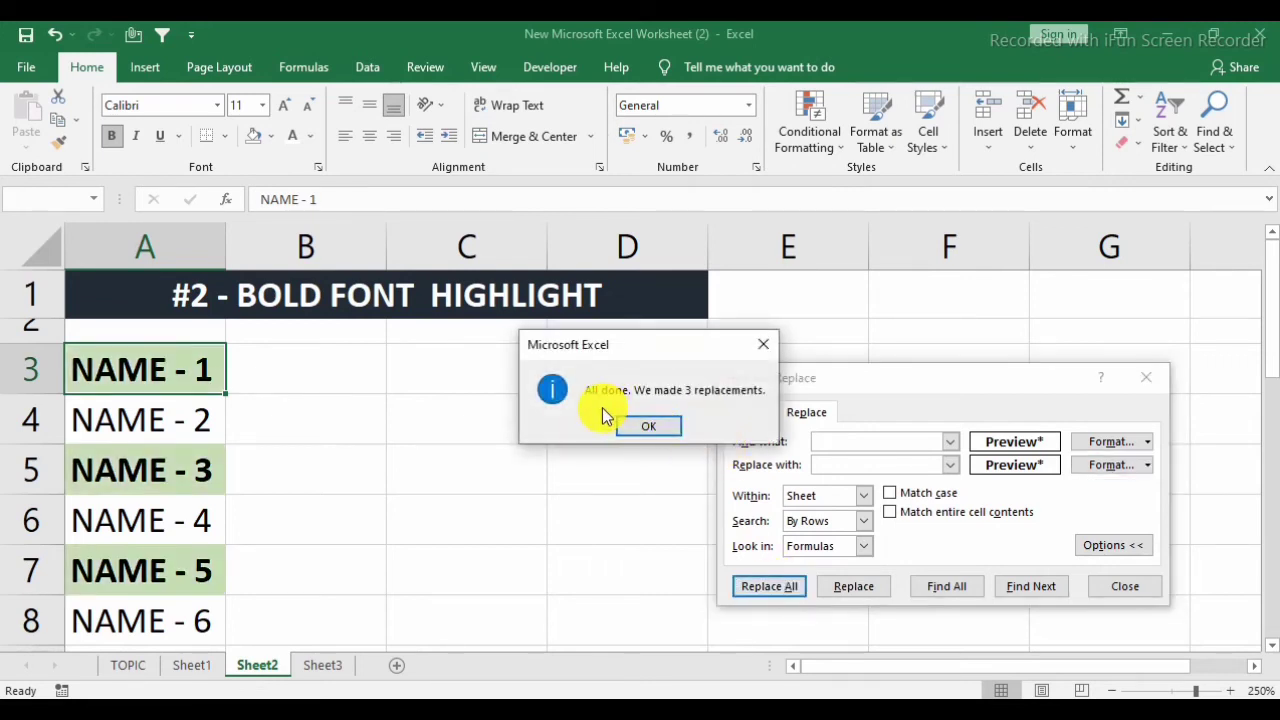
left_click(652, 428)
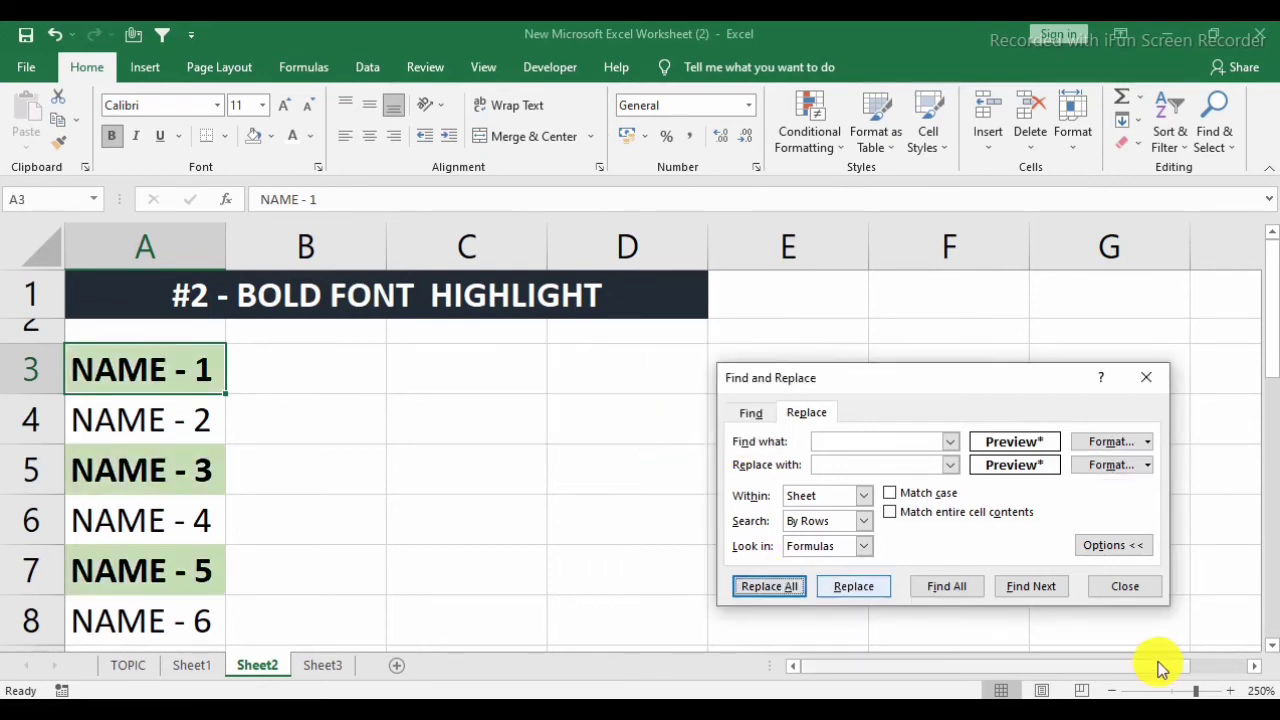
left_click(1125, 590)
key("Down")
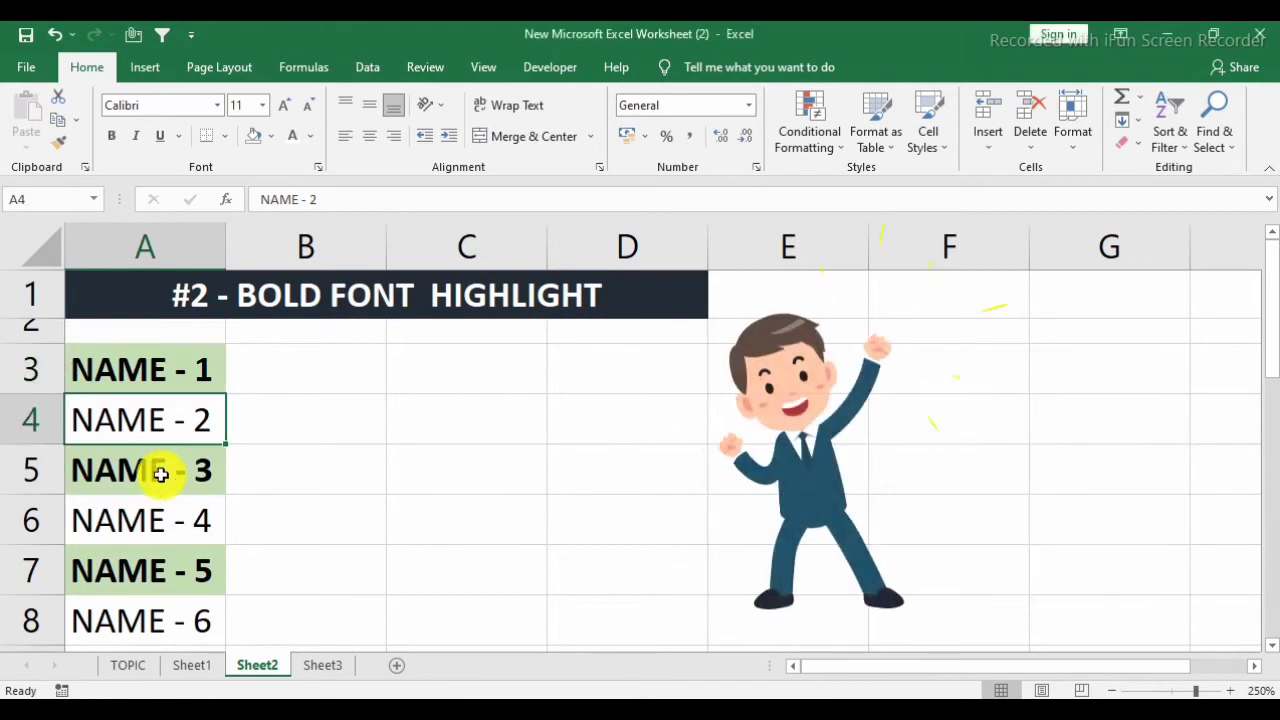
key("Down")
left_click(390, 430)
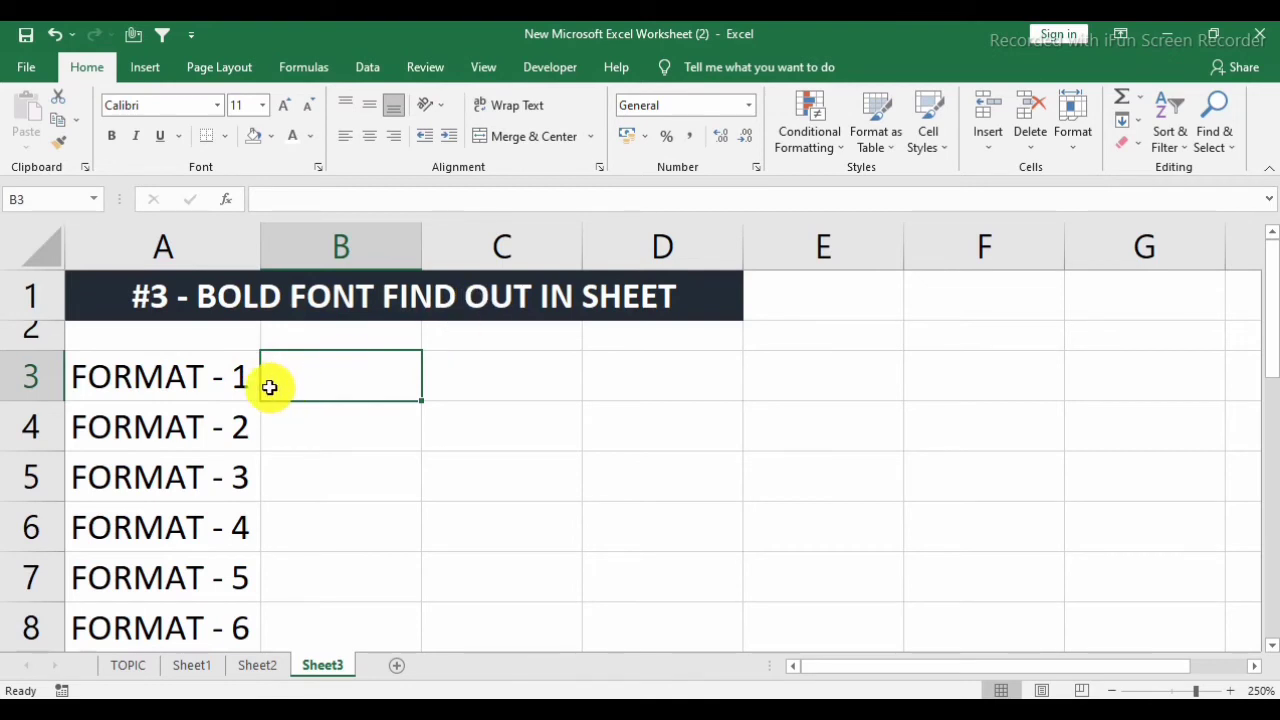
Look through the FORMAT entries in column A of Sheet3.
left_click(228, 382)
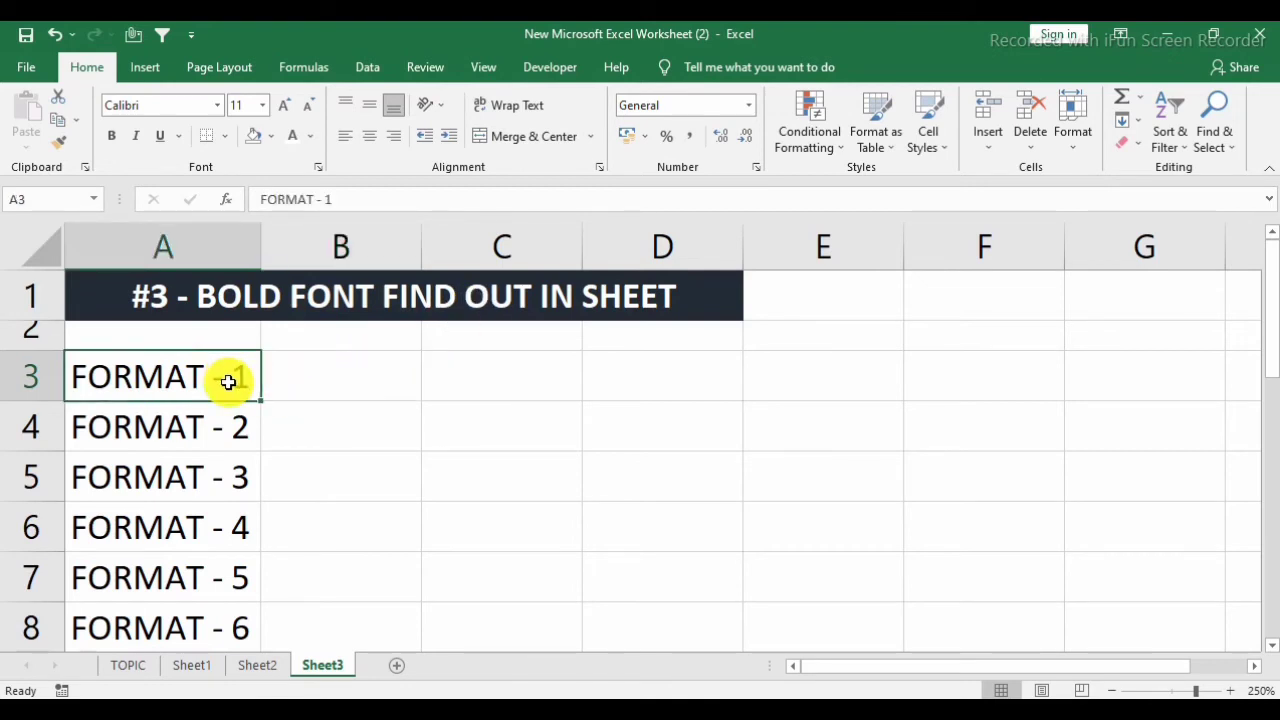
left_click(237, 423)
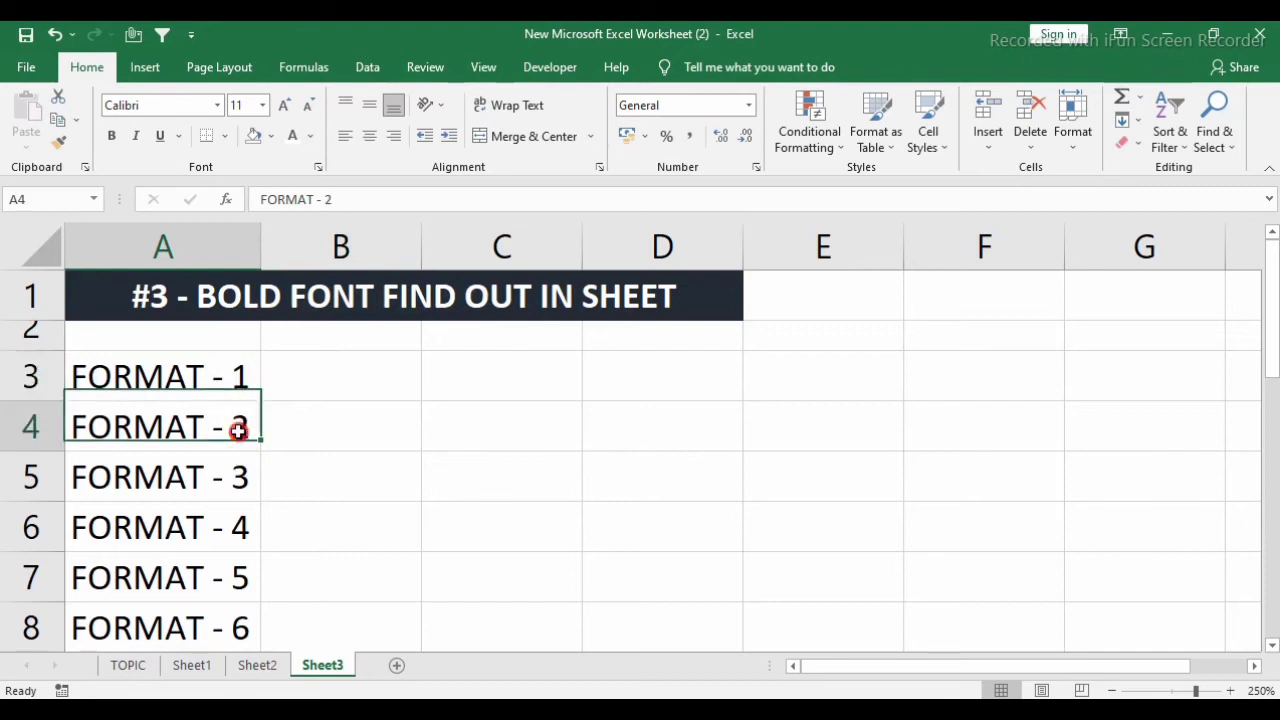
key("Down")
key("Down")
key("Down")
key("Down")
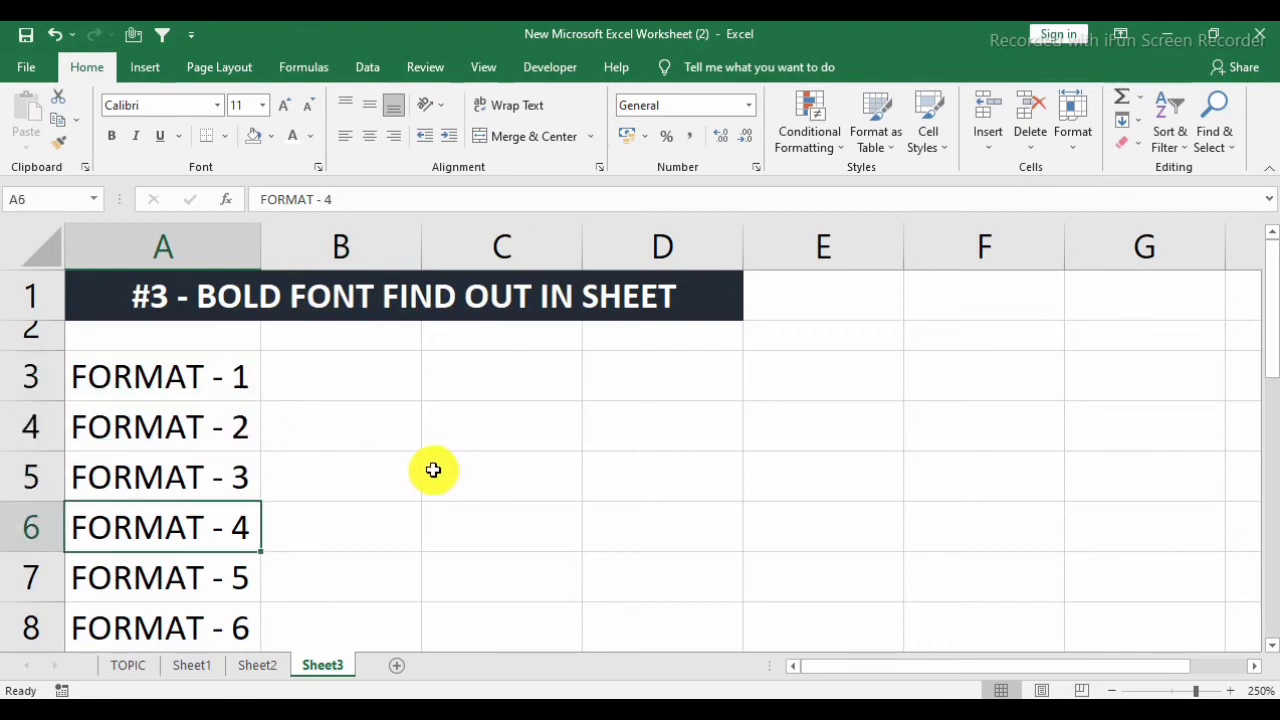
key("Up")
key("Up")
Make cells A3, A5 and A7 of the format list on Sheet3 bold.
key("Down")
key("Down")
key("Up")
key("Up")
key("Up")
key("Up")
key("Up")
key("Up")
key("Down")
key("ctrl+b")
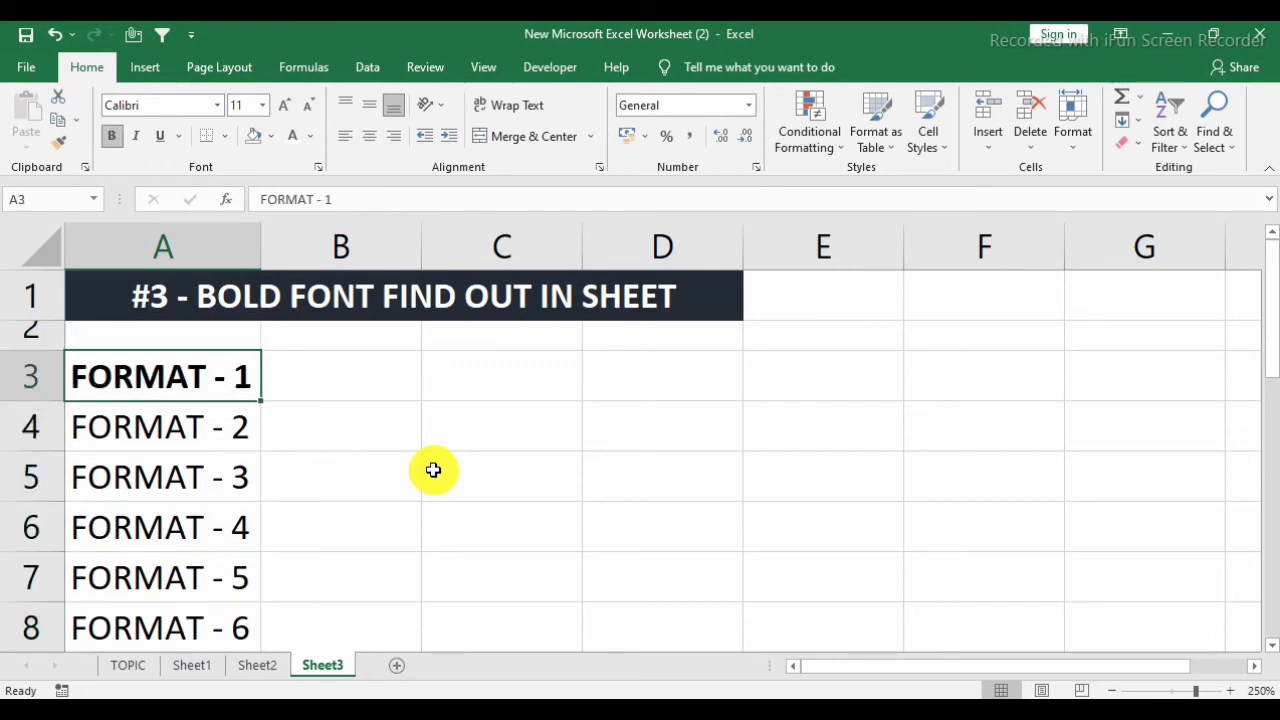
key("Down")
key("Down")
key("ctrl+b")
key("Down")
key("Down")
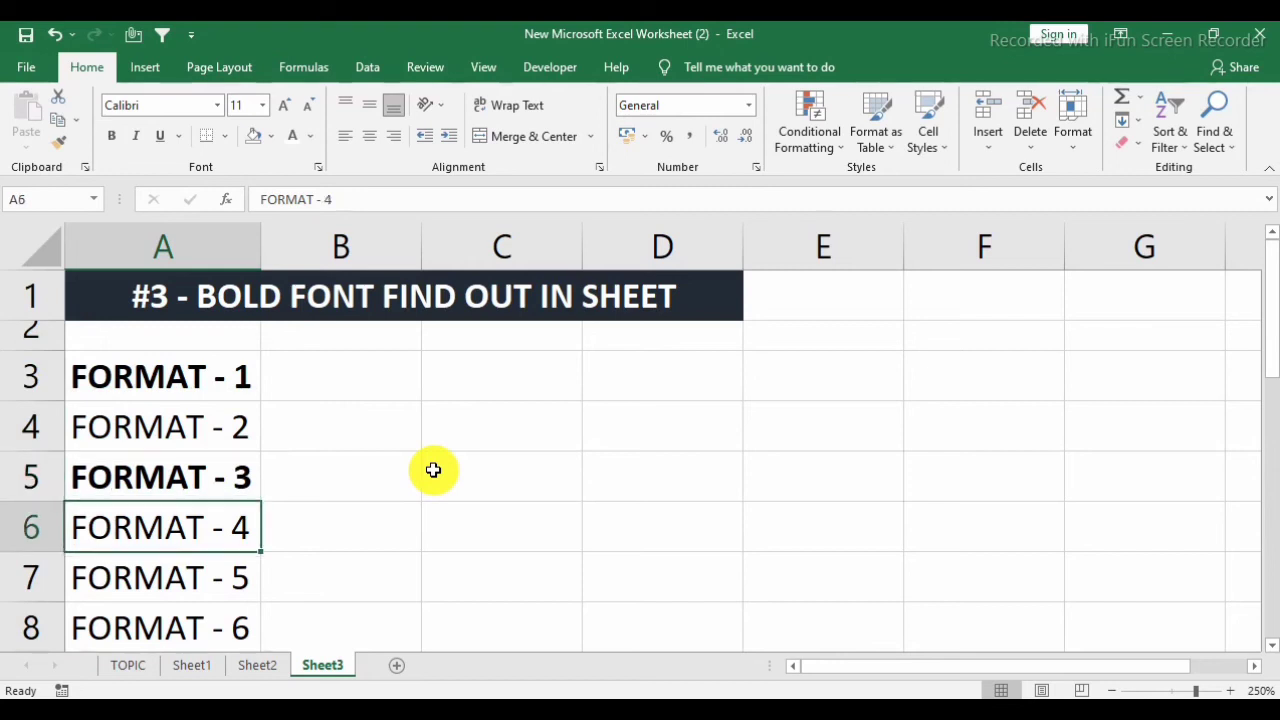
key("ctrl+b")
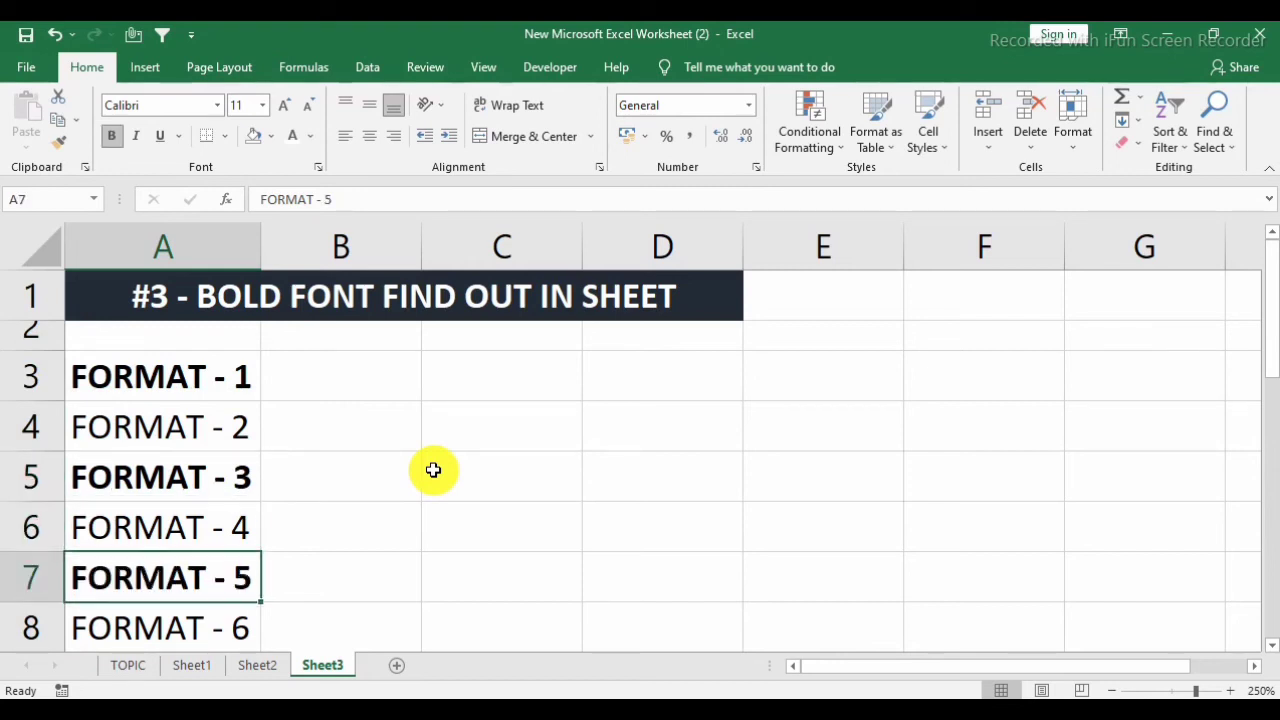
key("Up")
key("Up")
key("Up")
key("Up")
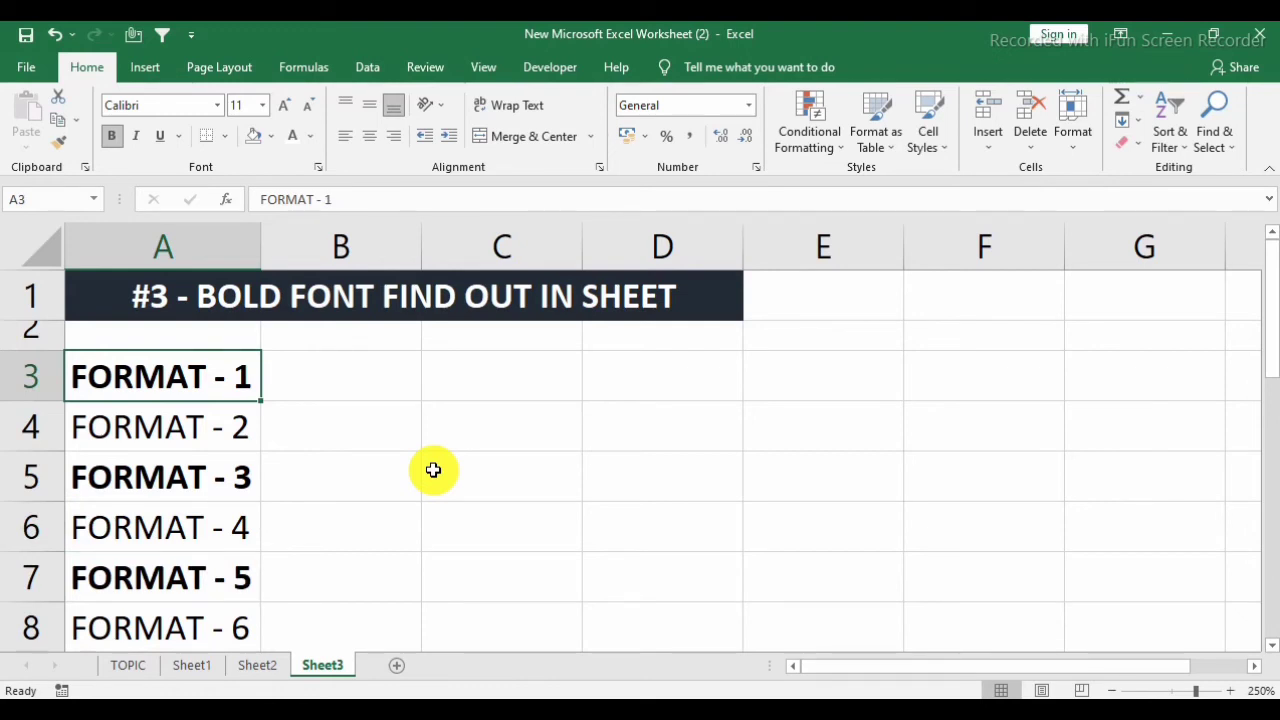
left_click(163, 440)
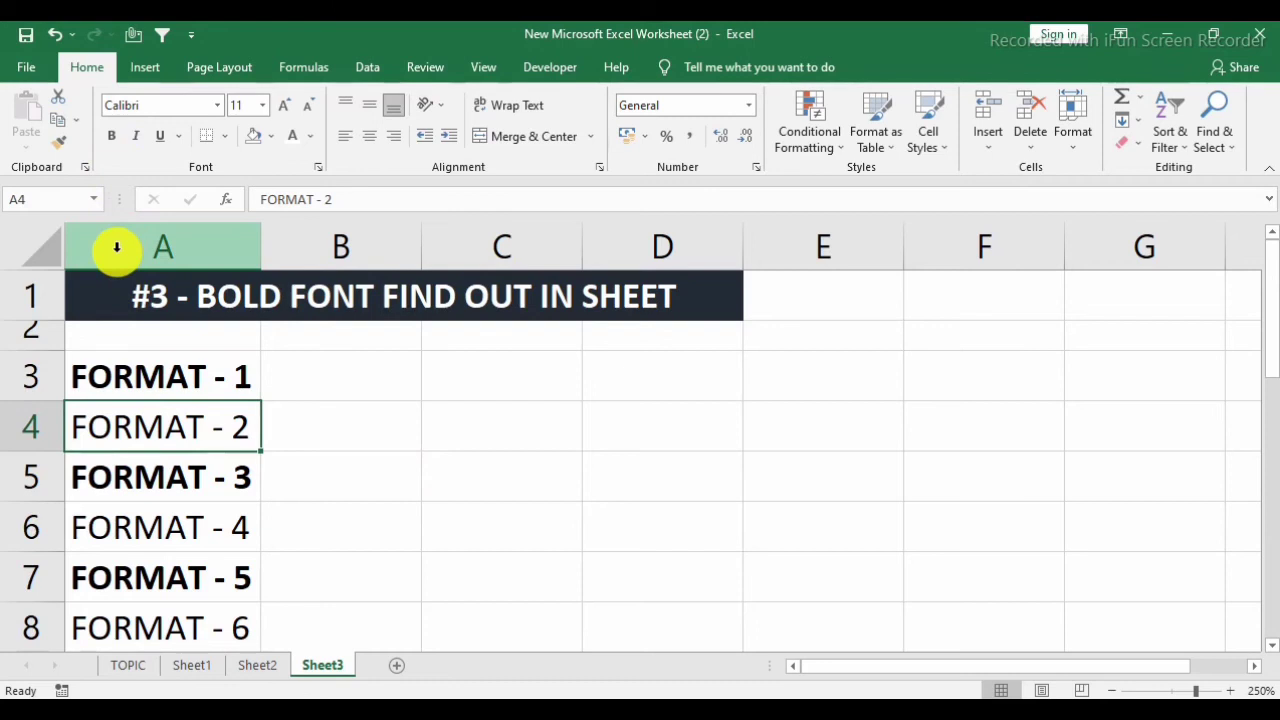
scroll(195, 578, "down", 1)
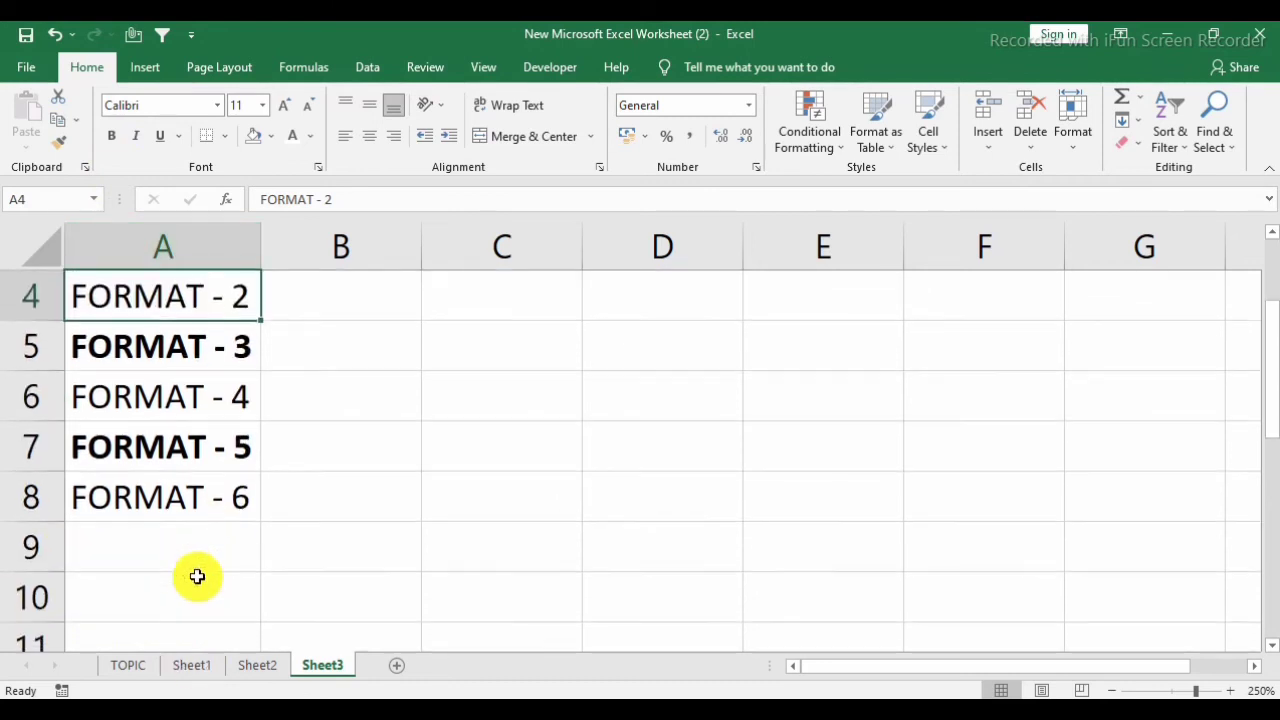
scroll(195, 540, "up", 1)
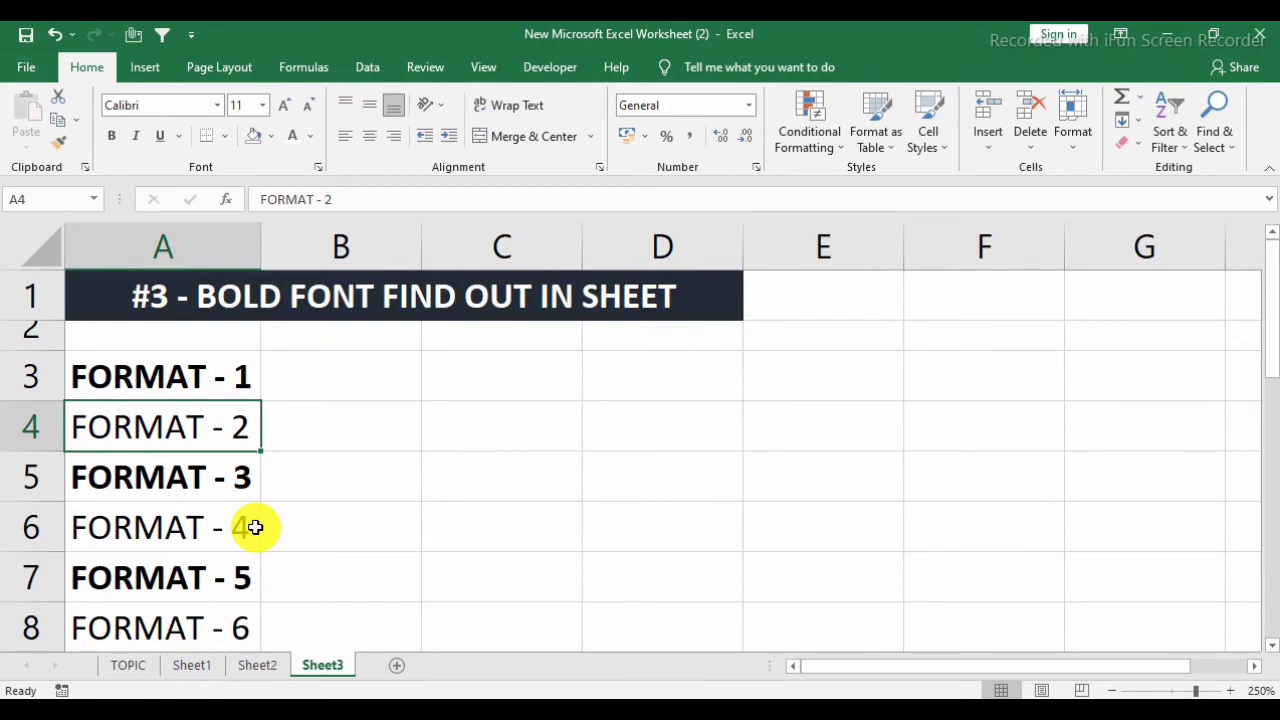
With cell B3 selected, start defining a new workbook-level name called Bold.
left_click(340, 375)
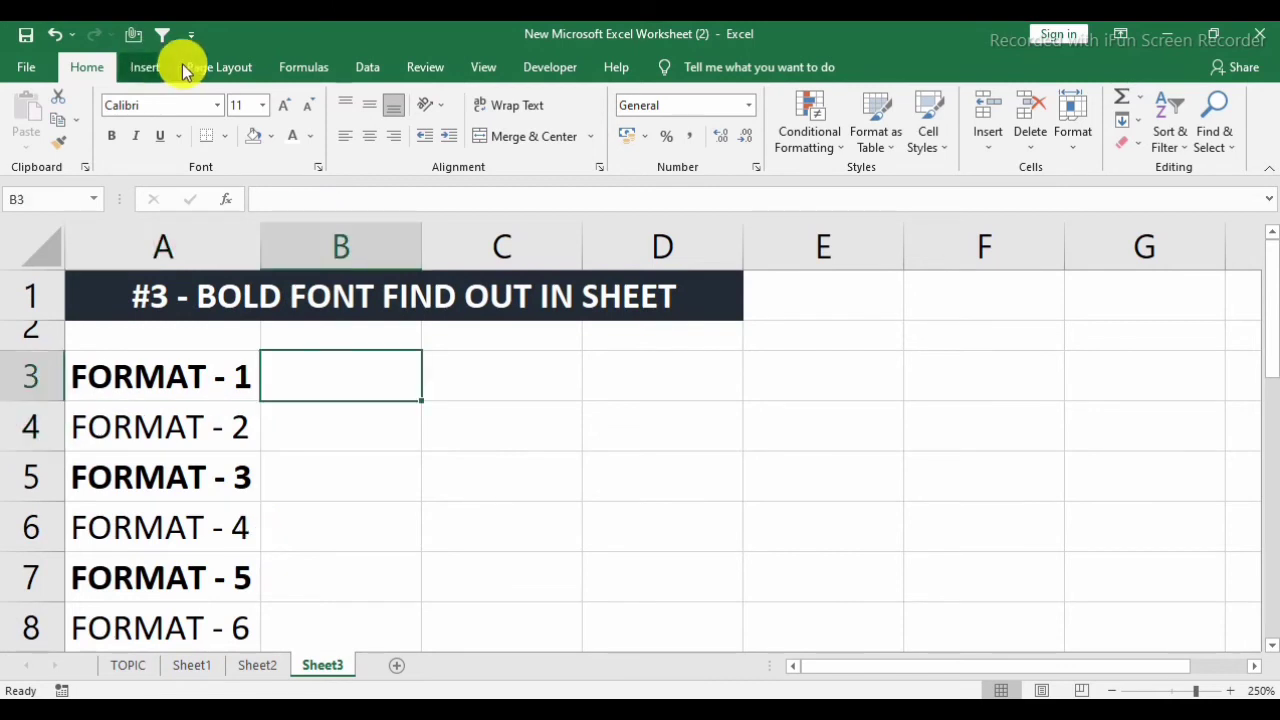
left_click(300, 67)
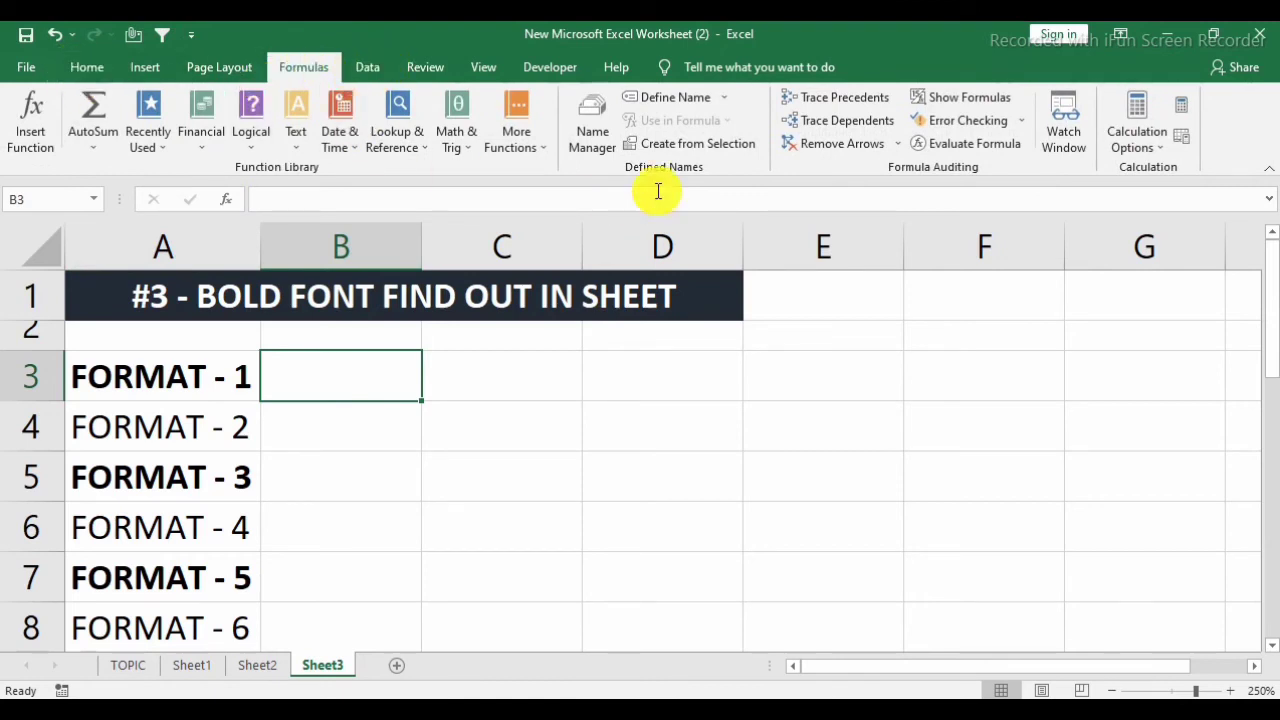
left_click(674, 100)
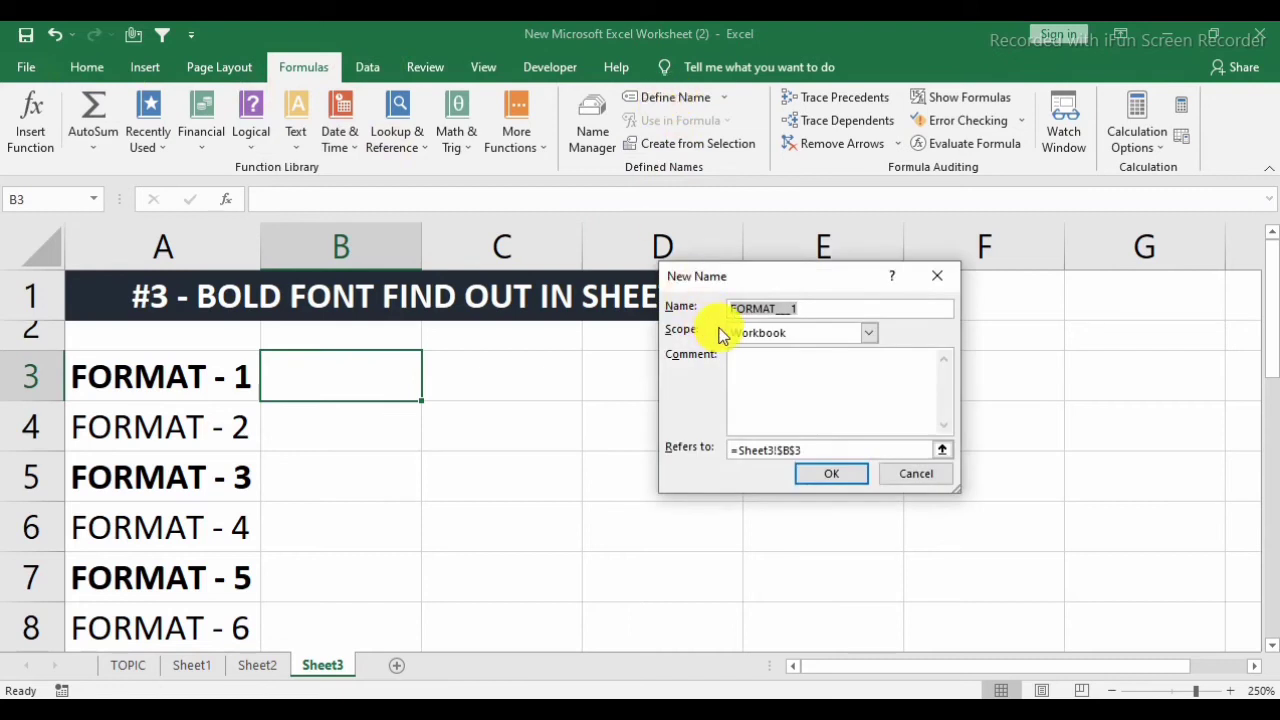
key("BackSpace")
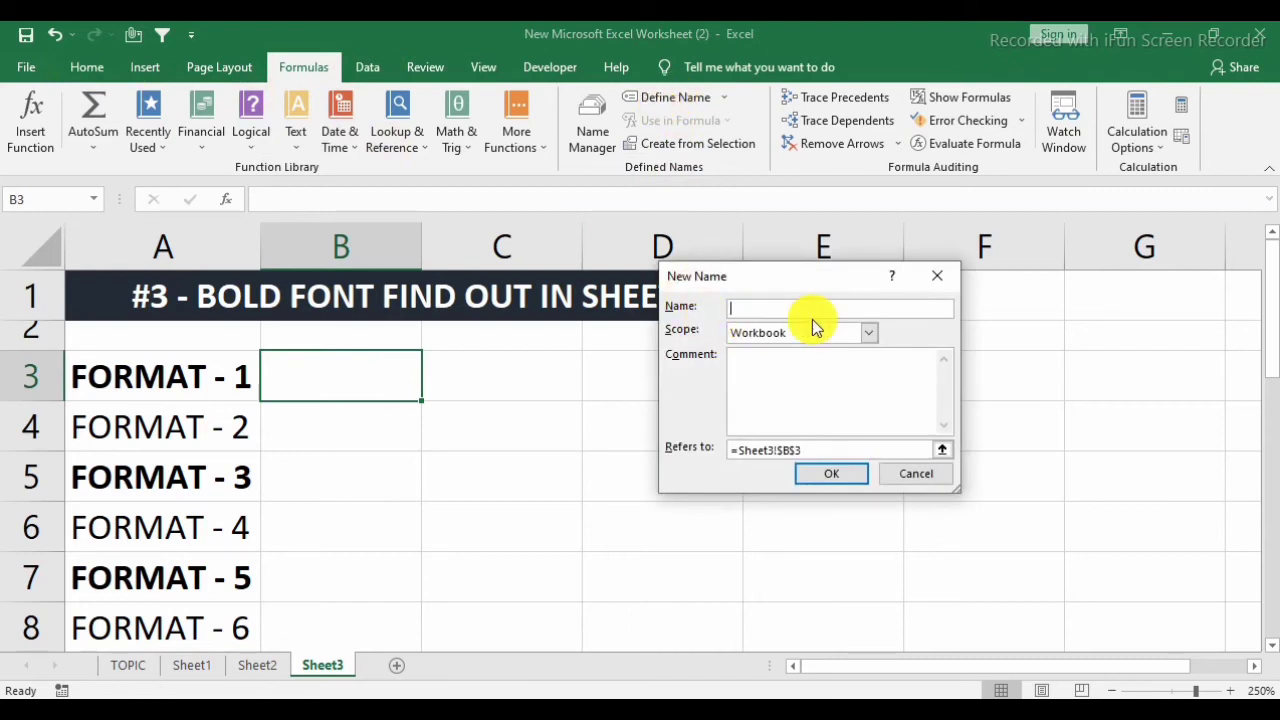
type("Bold")
Replace the reference of the name Bold with the start of a GET.CELL formula using type number 20.
left_click(800, 447)
key("BackSpace")
key("BackSpace")
key("BackSpace")
key("BackSpace")
key("BackSpace")
key("BackSpace")
key("BackSpace")
key("BackSpace")
key("BackSpace")
key("BackSpace")
type("=get")
key("BackSpace")
key("BackSpace")
key("BackSpace")
type("GET")
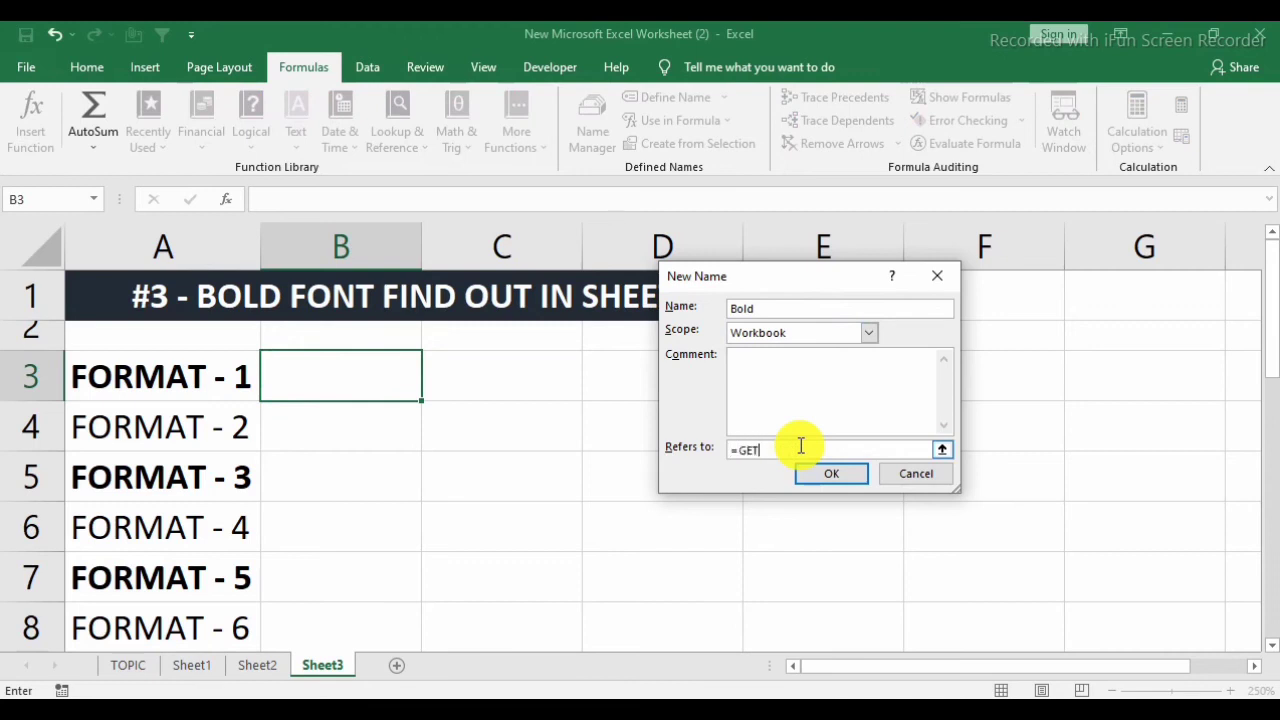
type(".CELL(20,")
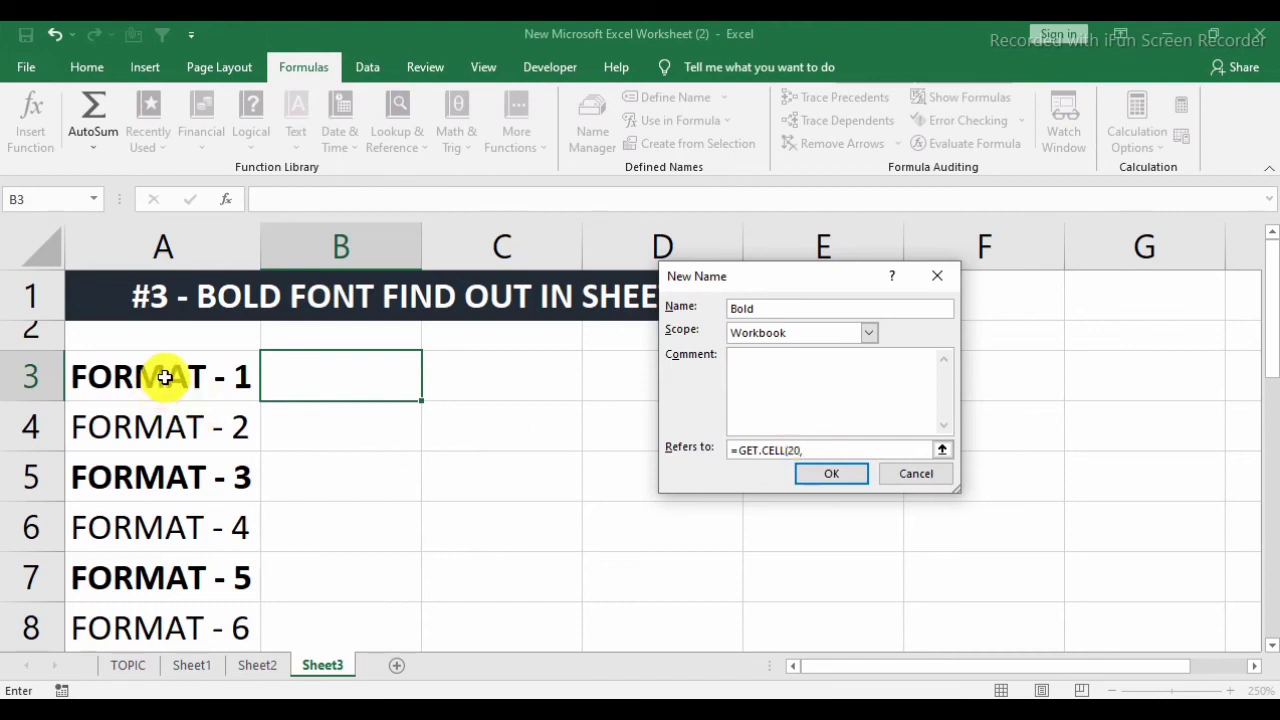
Complete the formula as =GET.CELL(20,Sheet3!$A3) with a relative row, and save the name Bold.
left_click(164, 377)
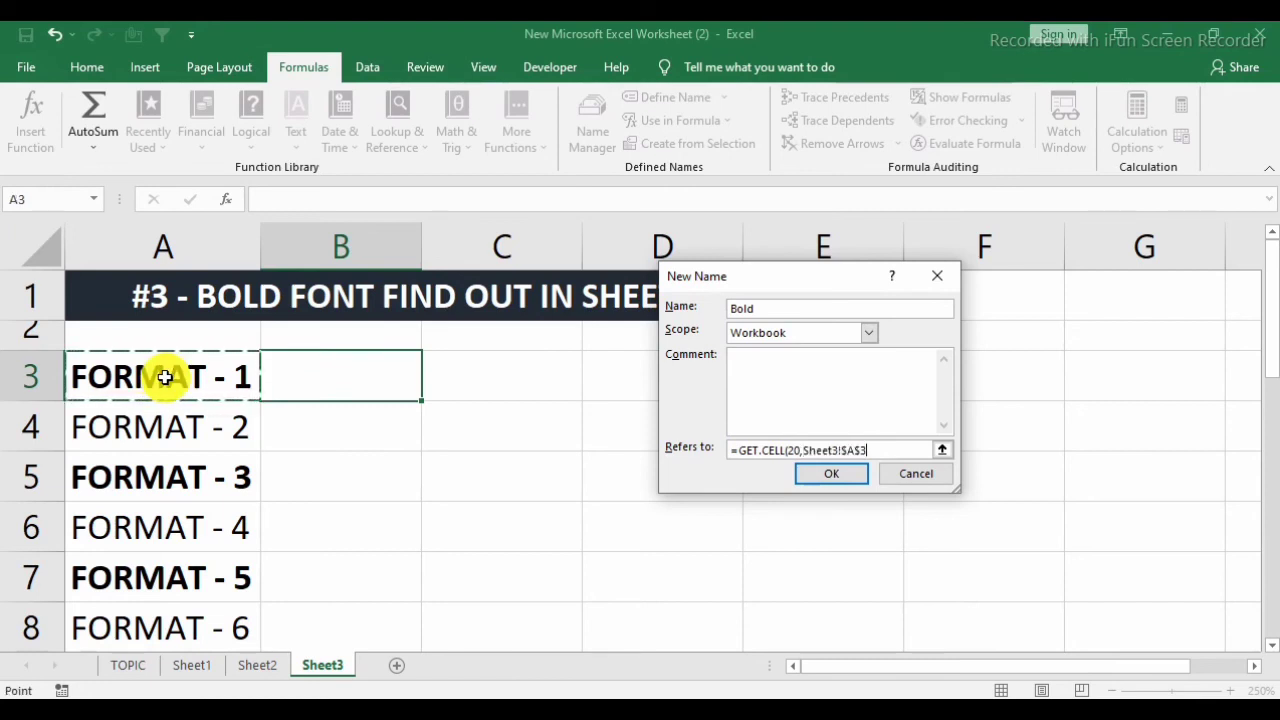
left_click(859, 450)
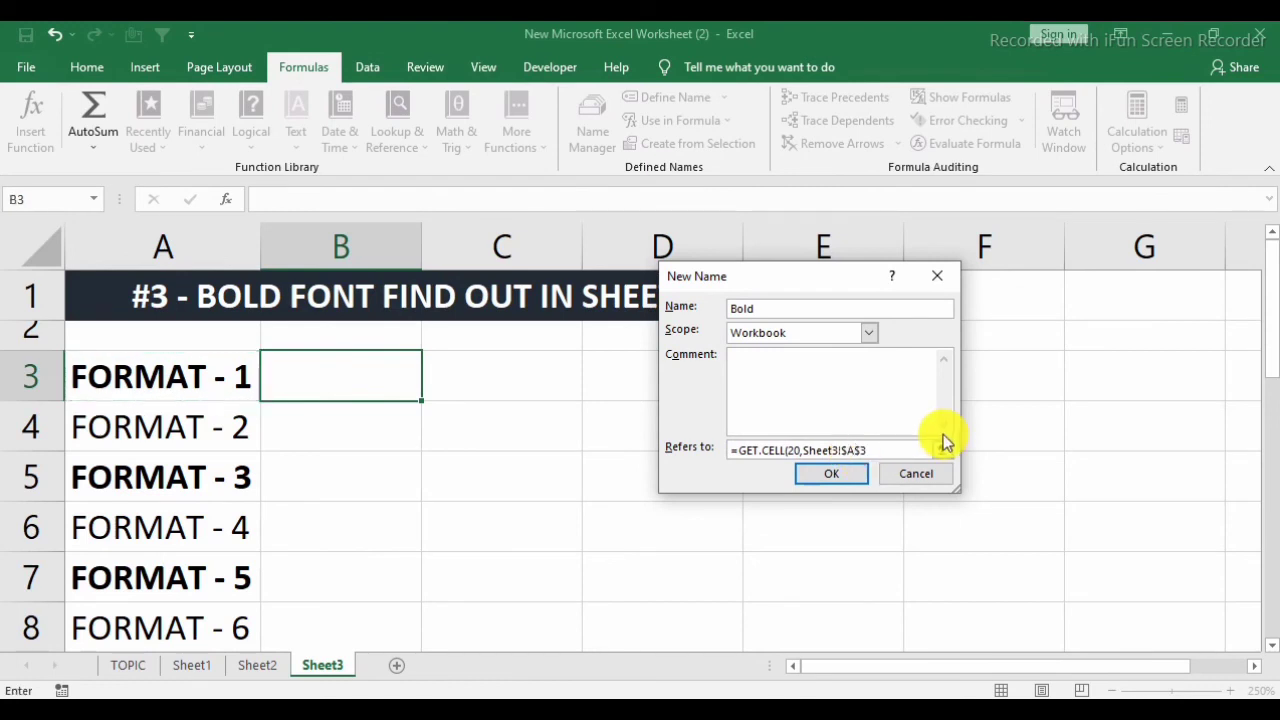
key("Delete")
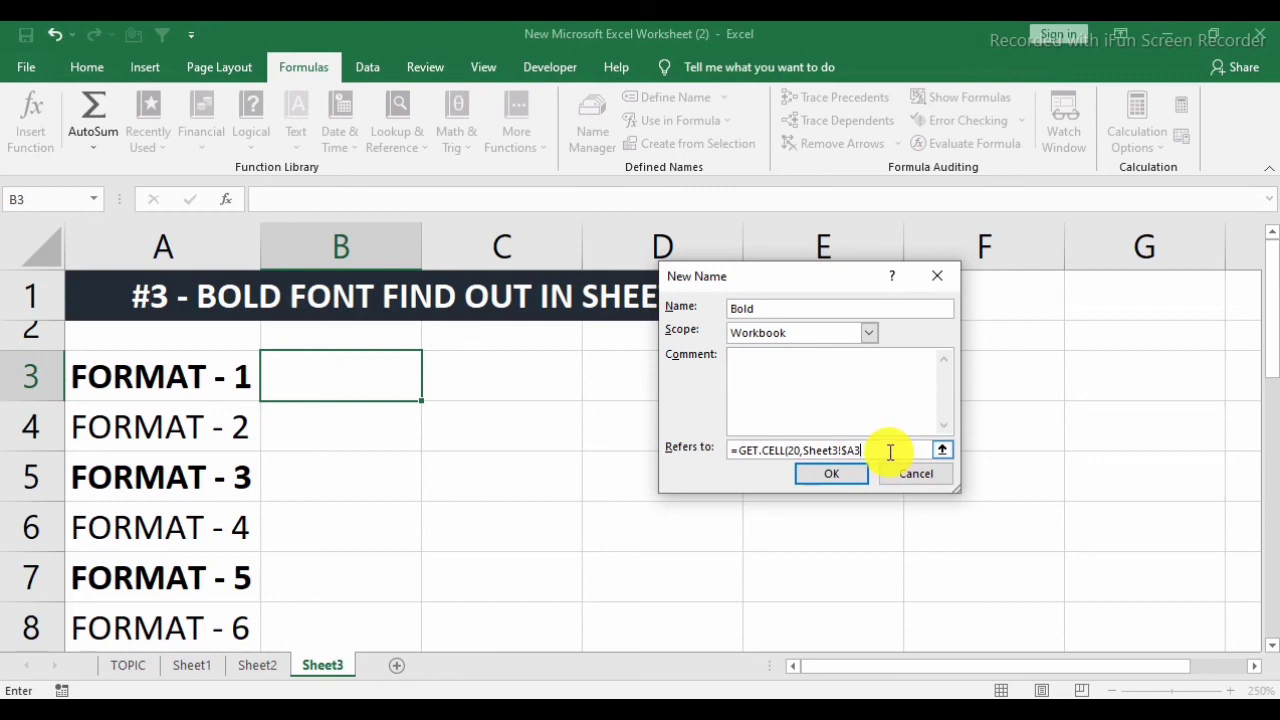
type(")")
left_click(848, 475)
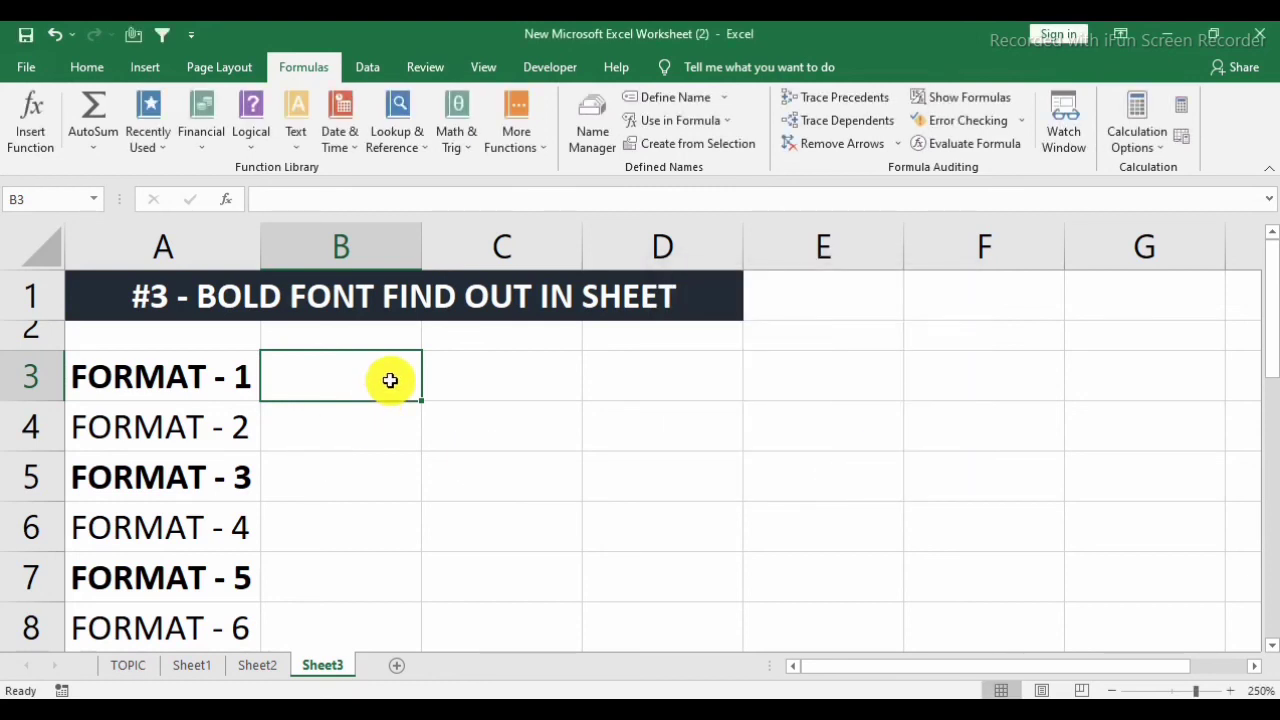
Enter =Bold in B3 and fill the formula down to B8 beside the format list.
type("=")
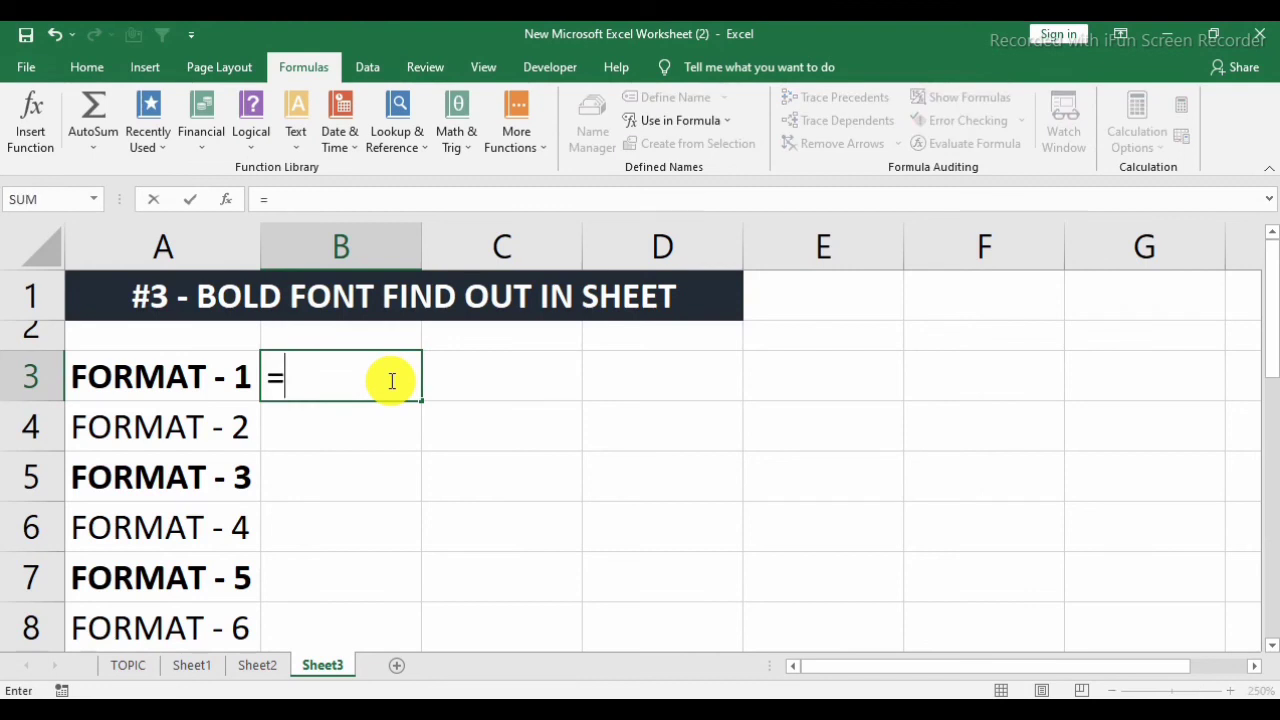
type("BO")
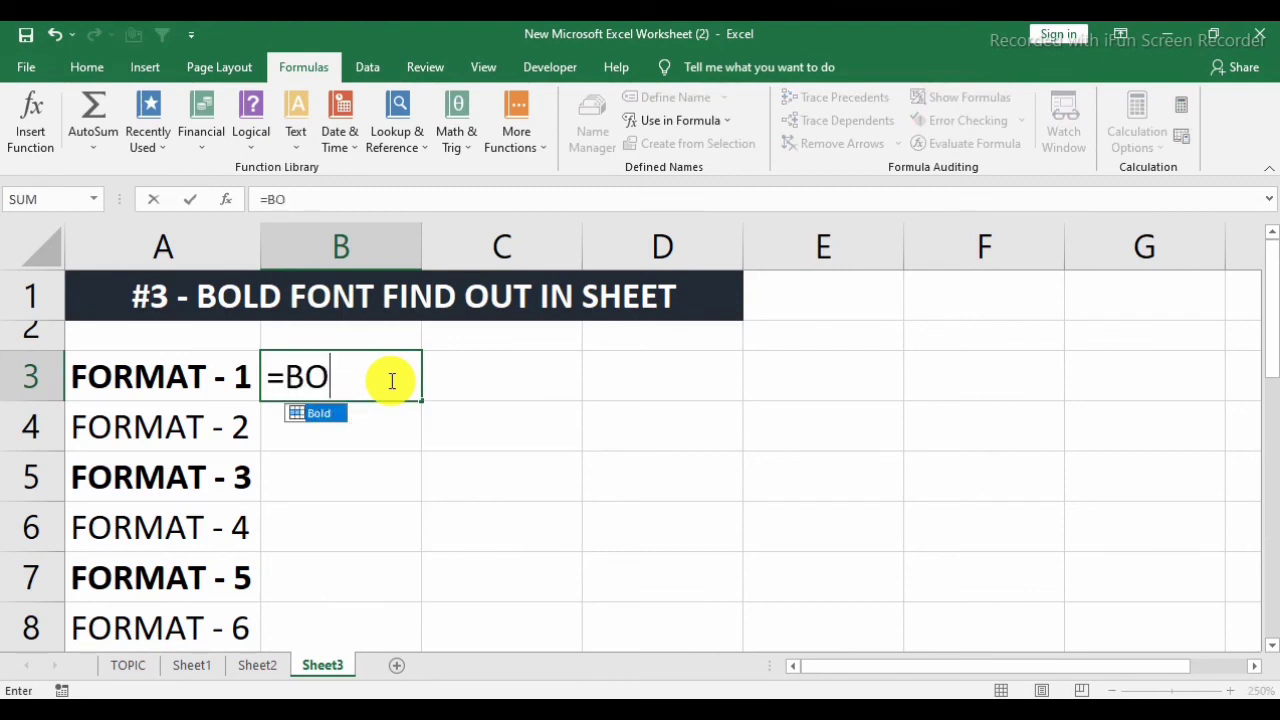
key("Tab")
key("Return")
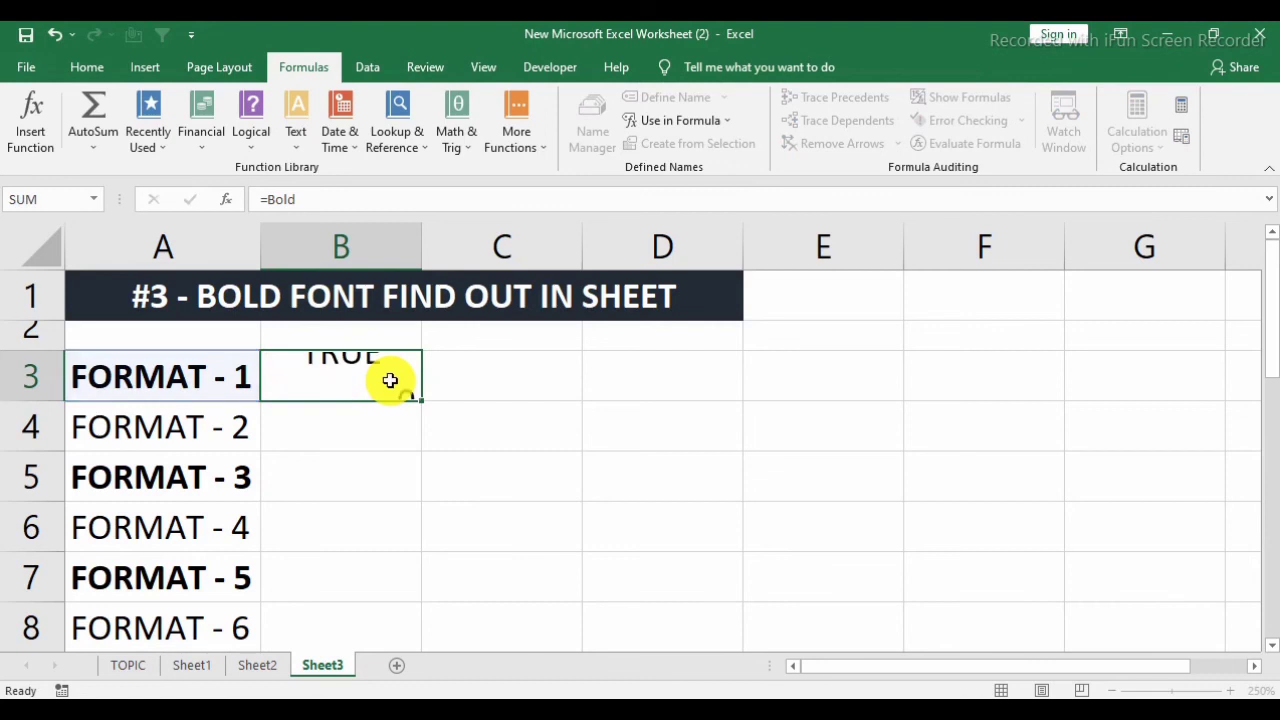
left_click(400, 380)
double_click(421, 400)
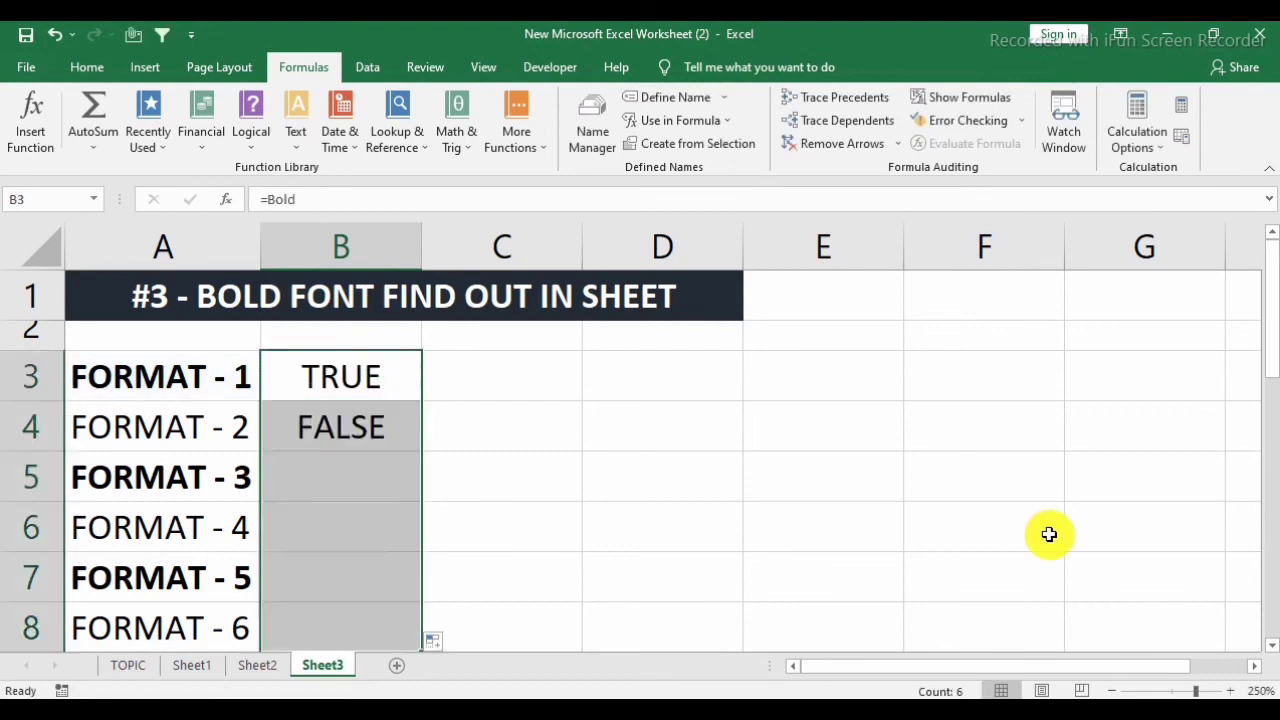
scroll(375, 440, "down", 1)
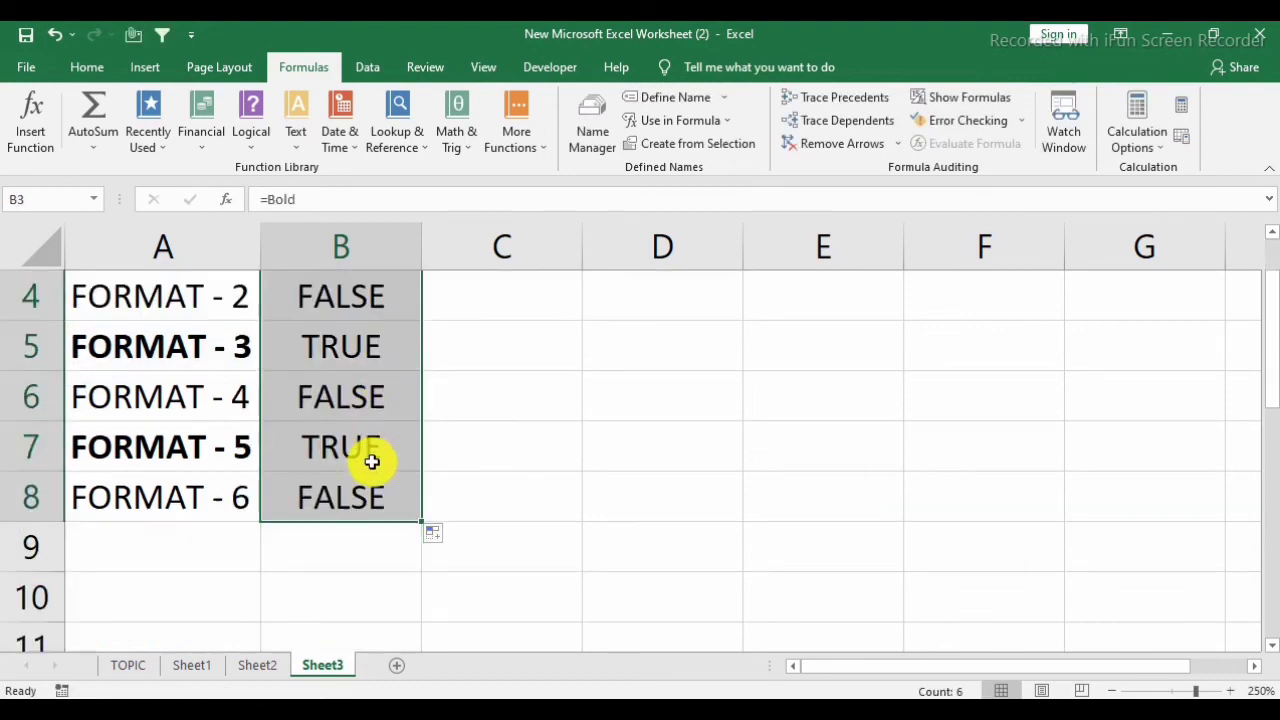
scroll(366, 404, "up", 1)
left_click(367, 399)
left_click(364, 411)
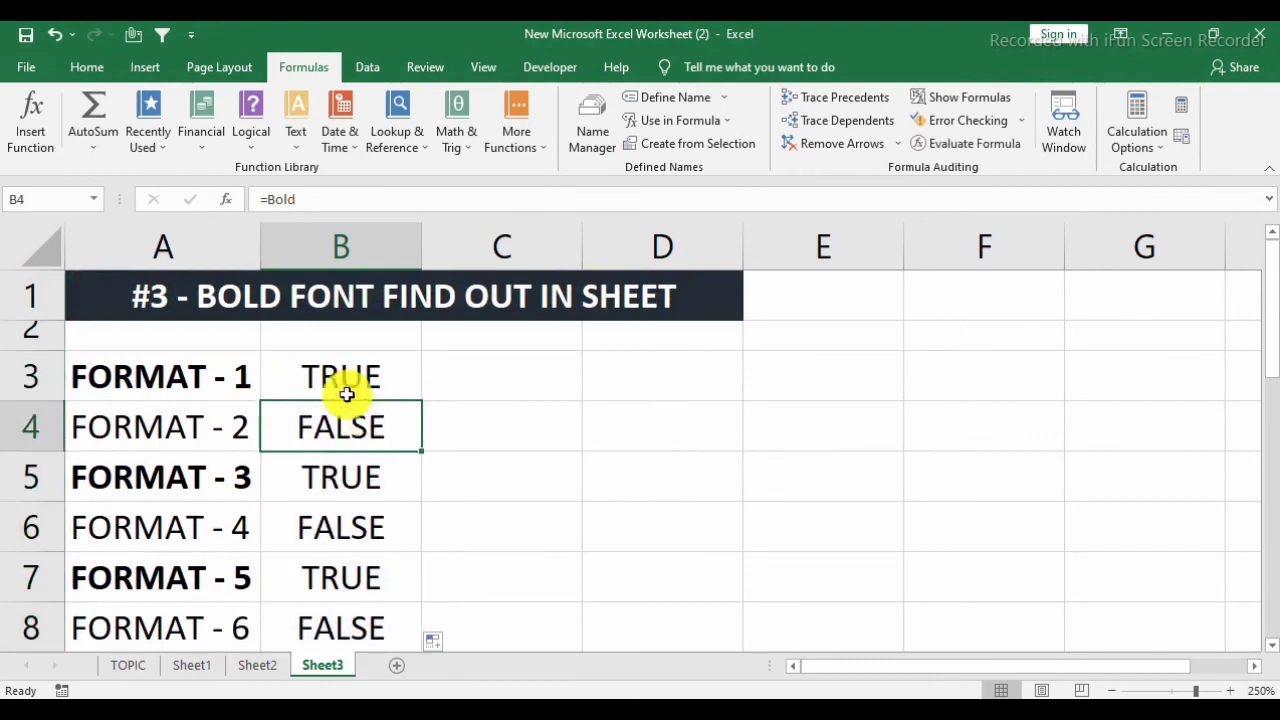
left_click(346, 393)
Add the headers name in A2 and STATUS in B2, and make row 2 taller to fit them.
left_click(229, 348)
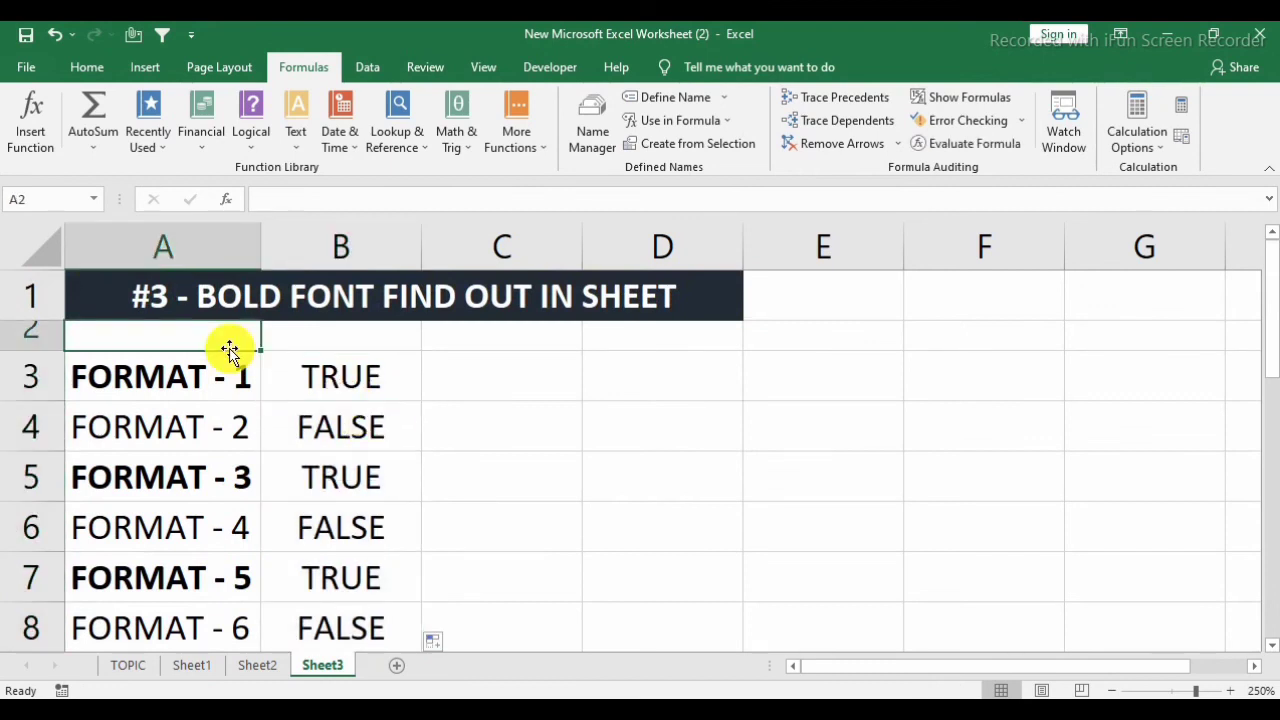
type("name")
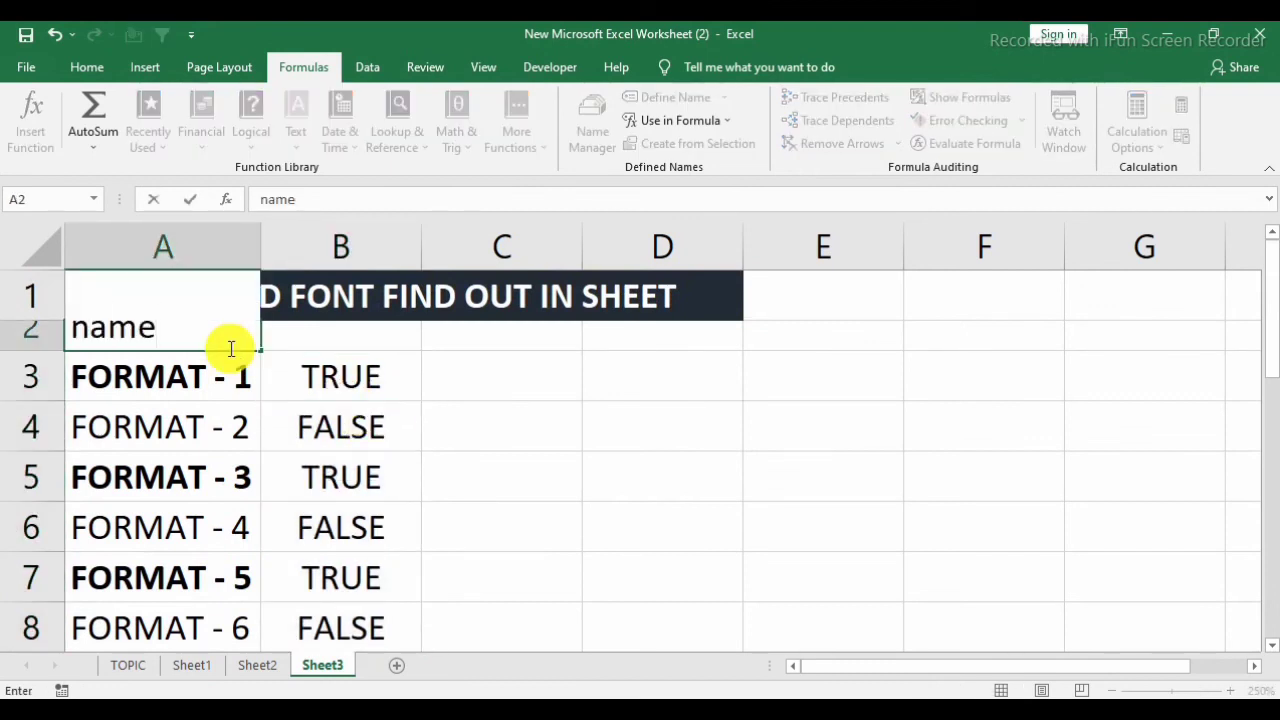
key("Tab")
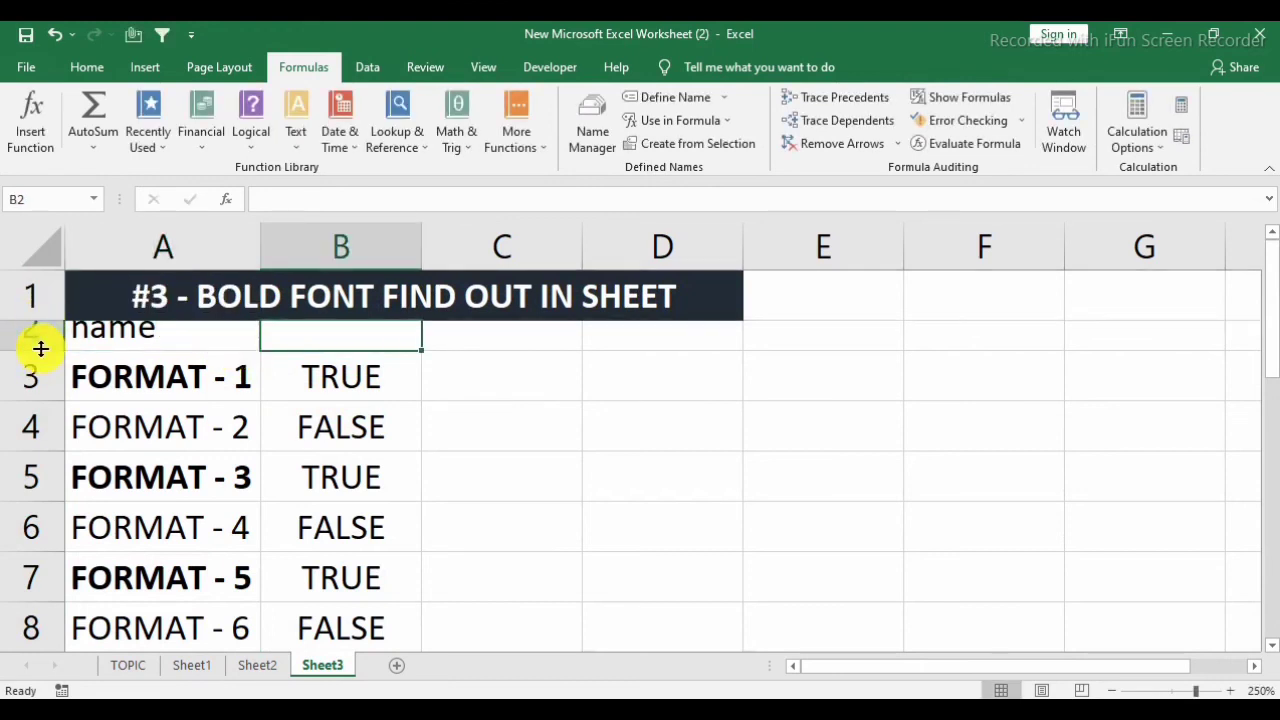
left_click_drag(41, 349, 46, 379)
left_click(109, 338)
left_click(326, 366)
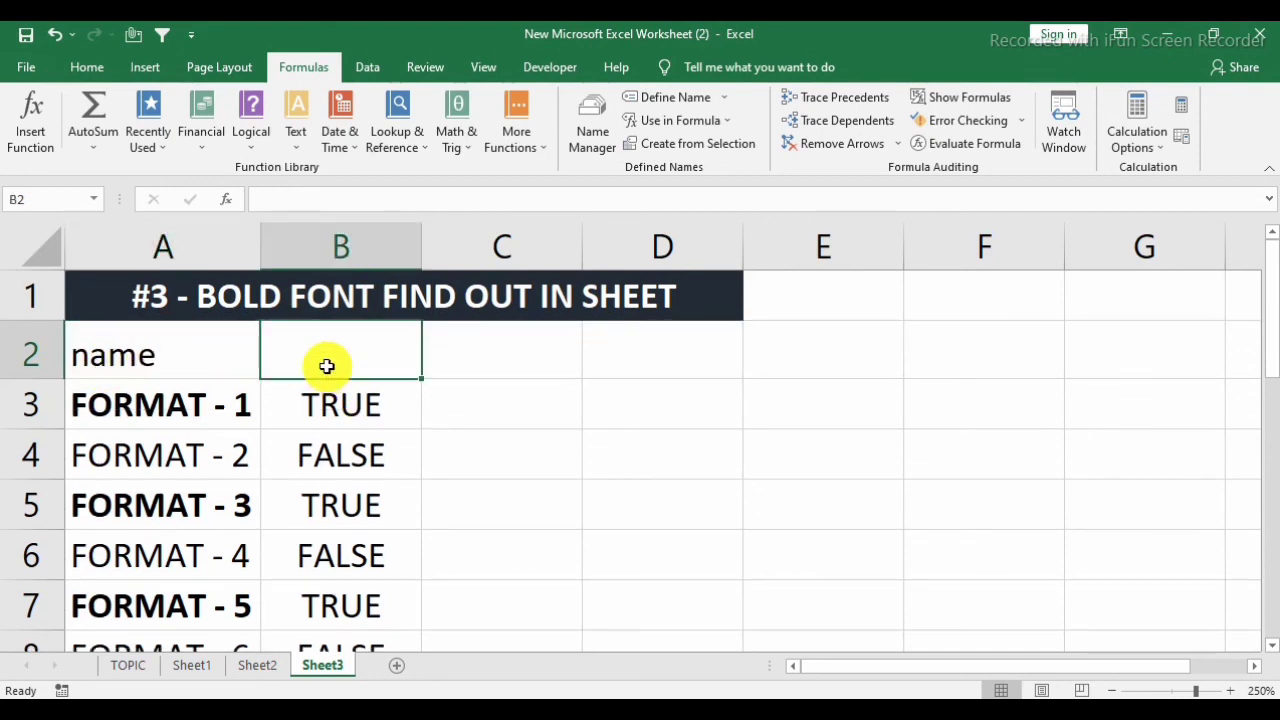
type("STATUS")
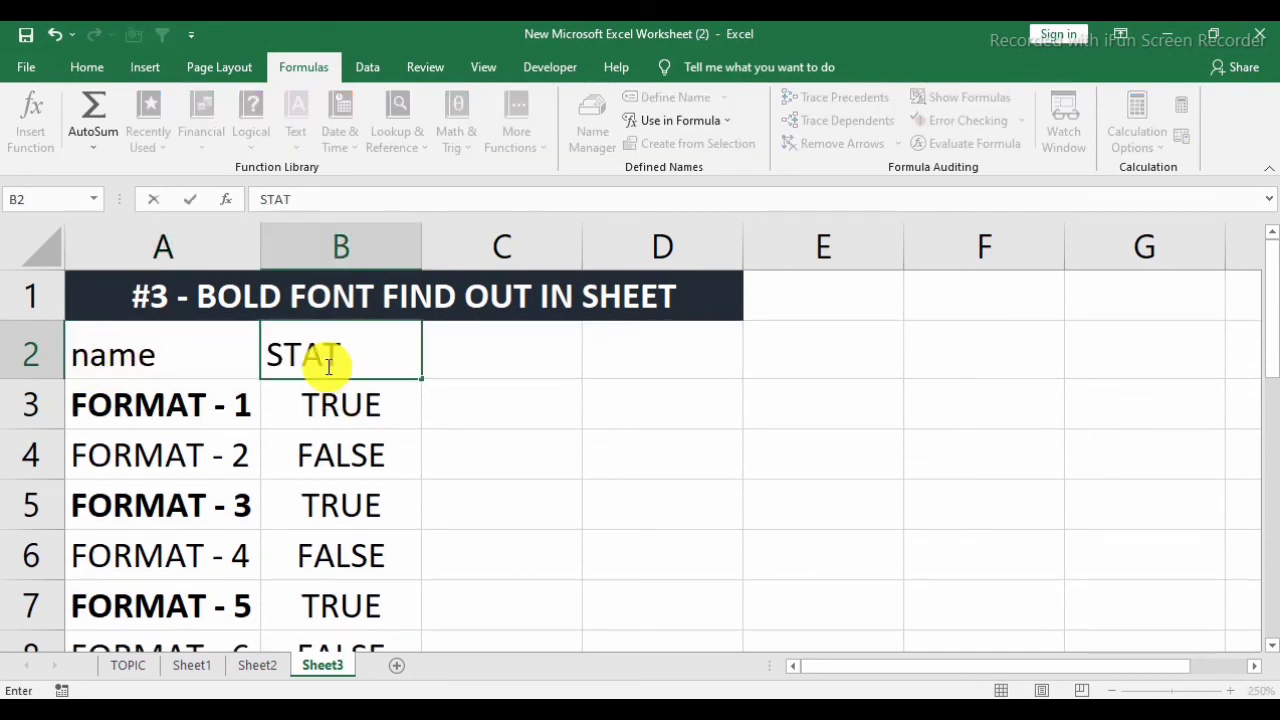
key("Return")
Turn on filtering for the header cells A2:B2.
key("Up")
key("Left")
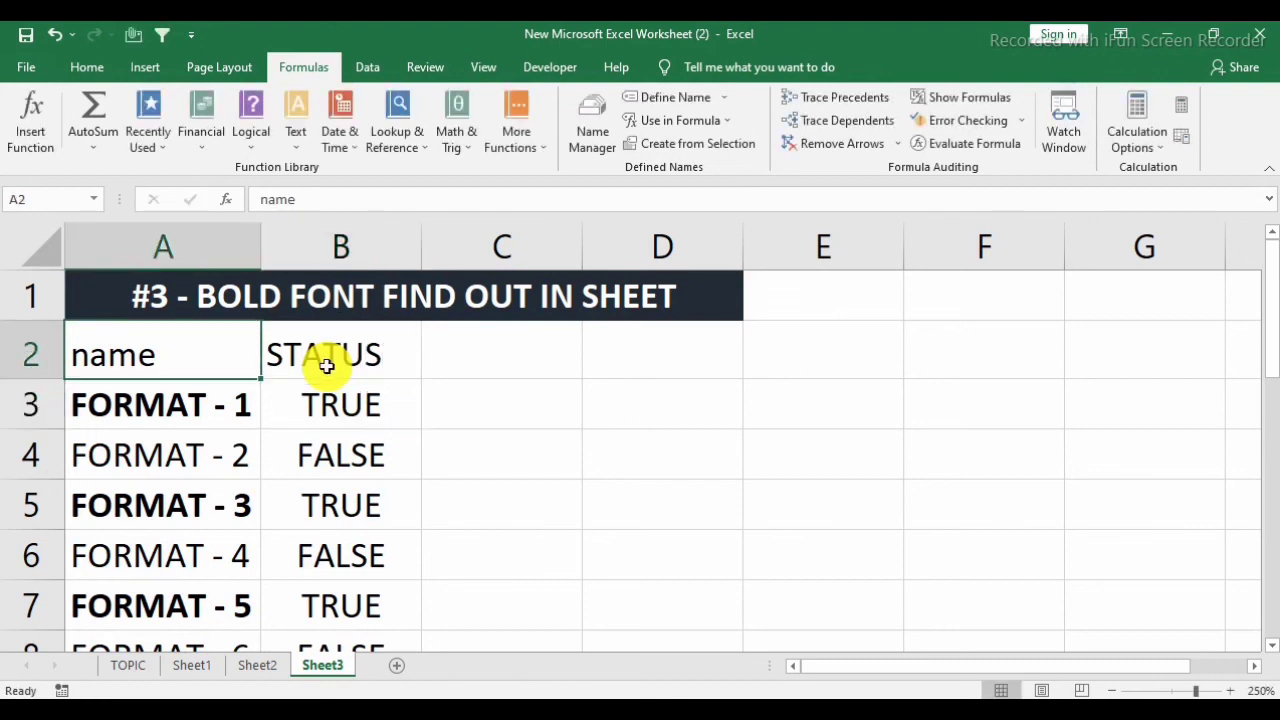
key("ctrl+shift+l")
key("ctrl+shift+l")
key("shift+Right")
key("ctrl+shift+l")
Filter the STATUS column to show only the TRUE rows.
left_click(326, 366)
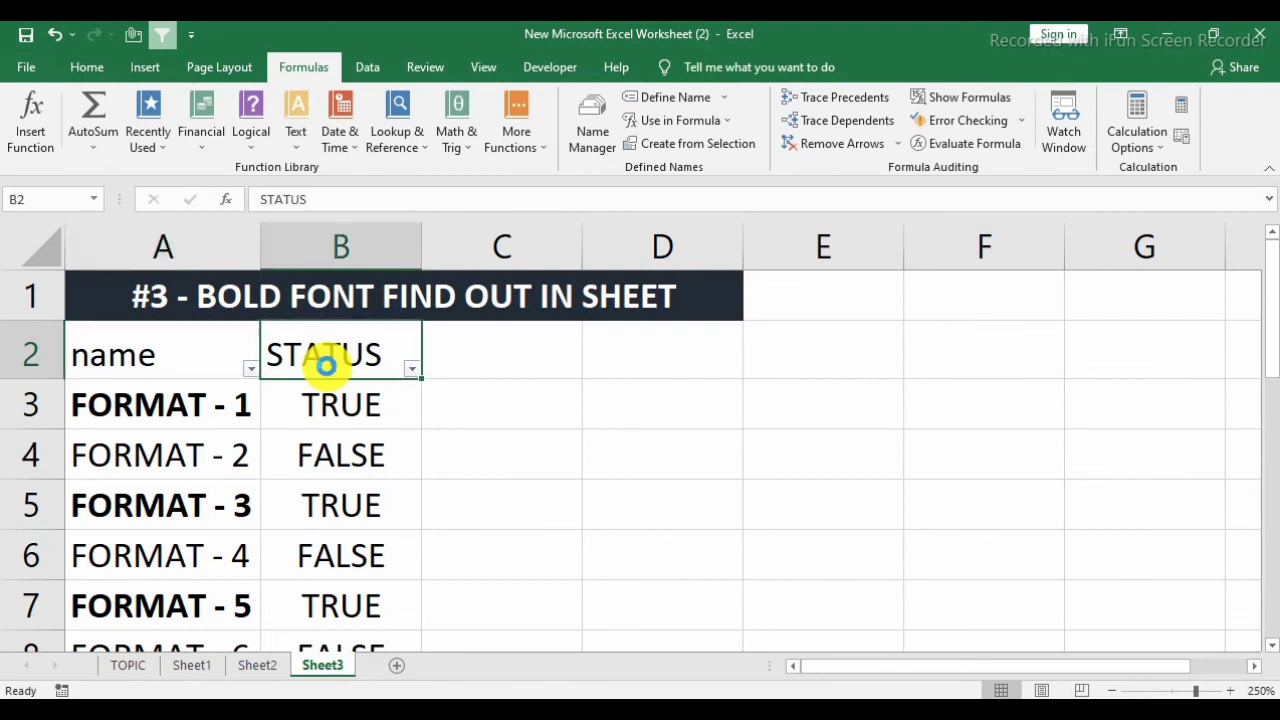
key("alt+Down")
key("Up")
key("Down")
key("Down")
key("Up")
key("space")
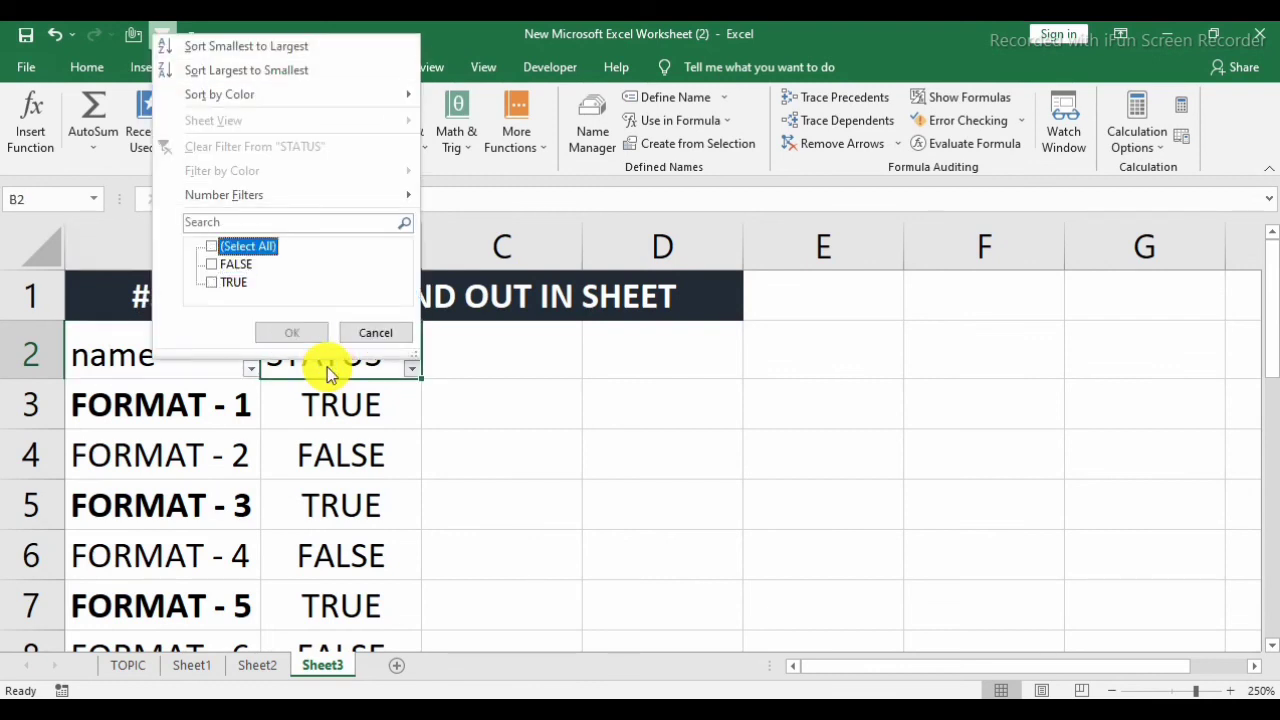
key("Down")
key("space")
key("Return")
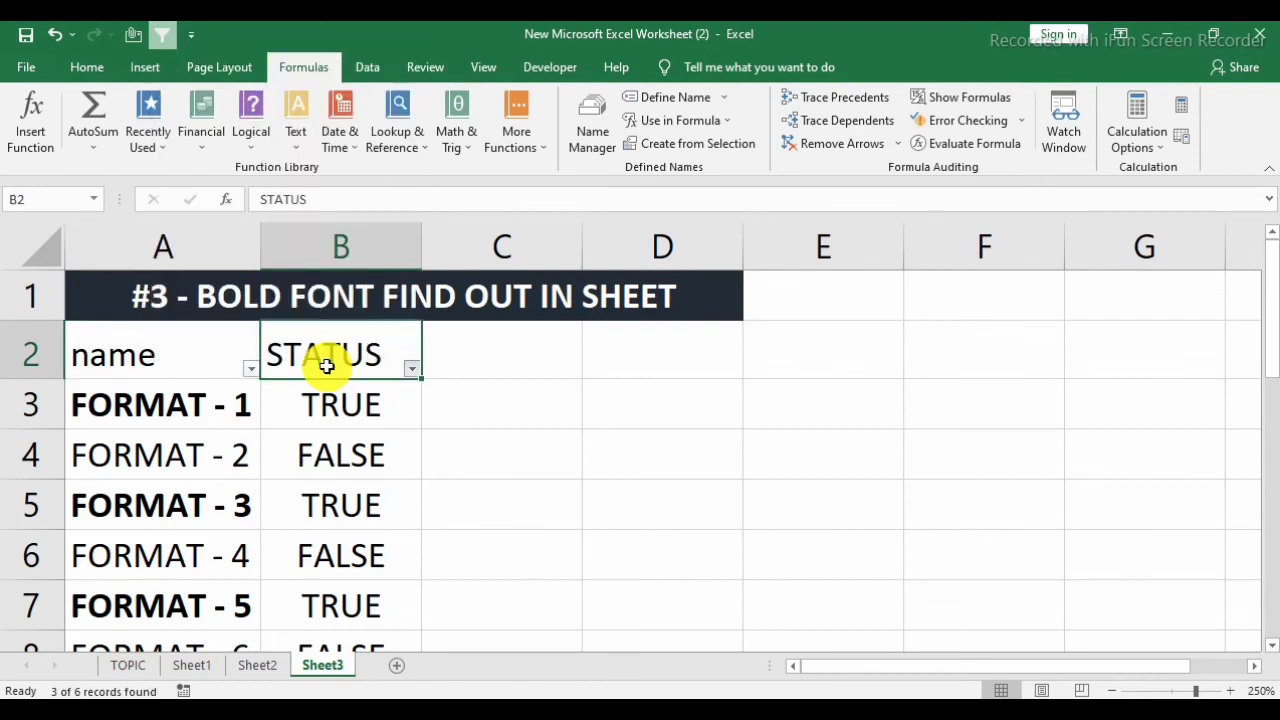
key("alt+Down")
key("Down")
key("Down")
key("Down")
key("Down")
key("Down")
key("Down")
key("Down")
key("Down")
key("space")
key("Down")
key("space")
key("Return")
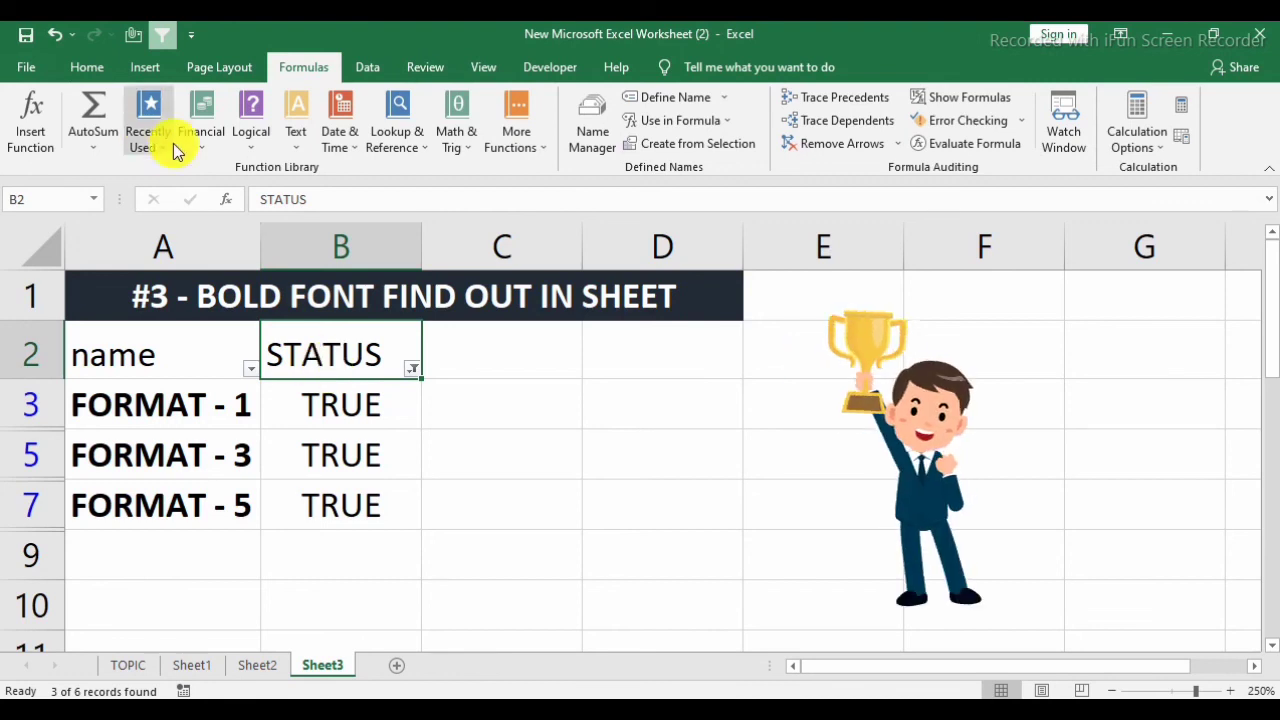
Remove the filter from the list on Sheet3.
left_click(88, 68)
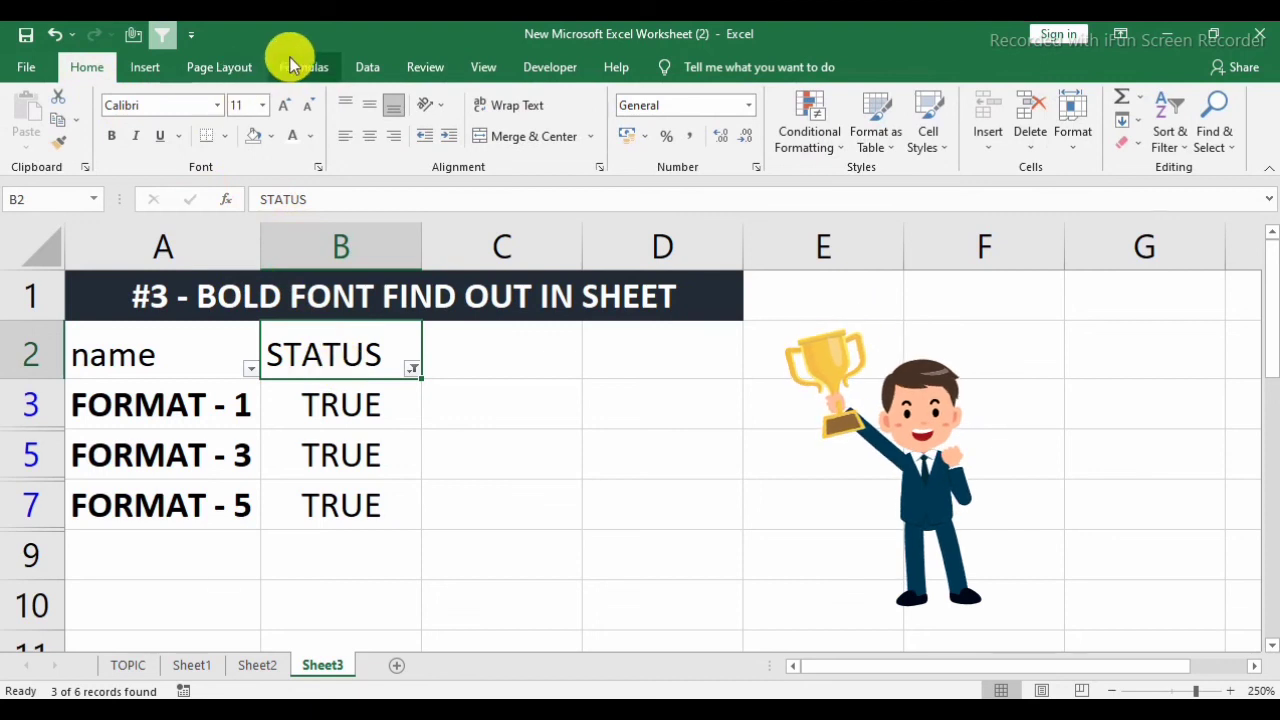
left_click(369, 72)
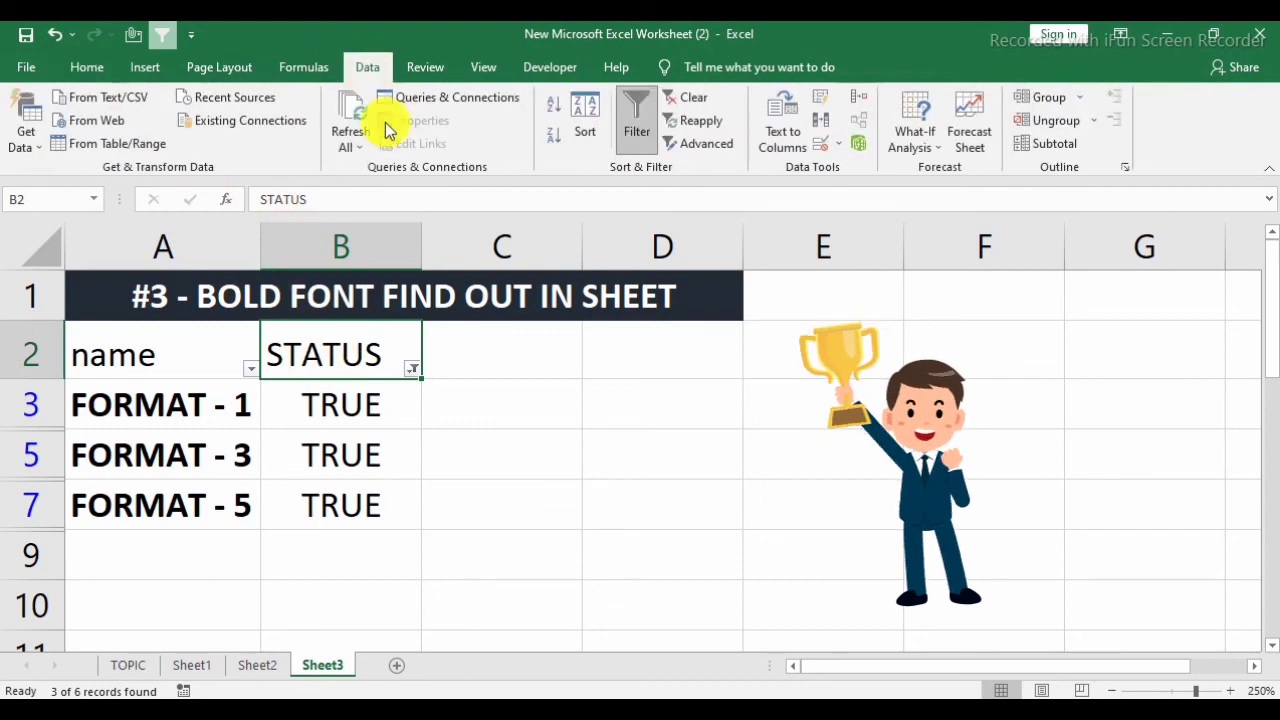
left_click(634, 108)
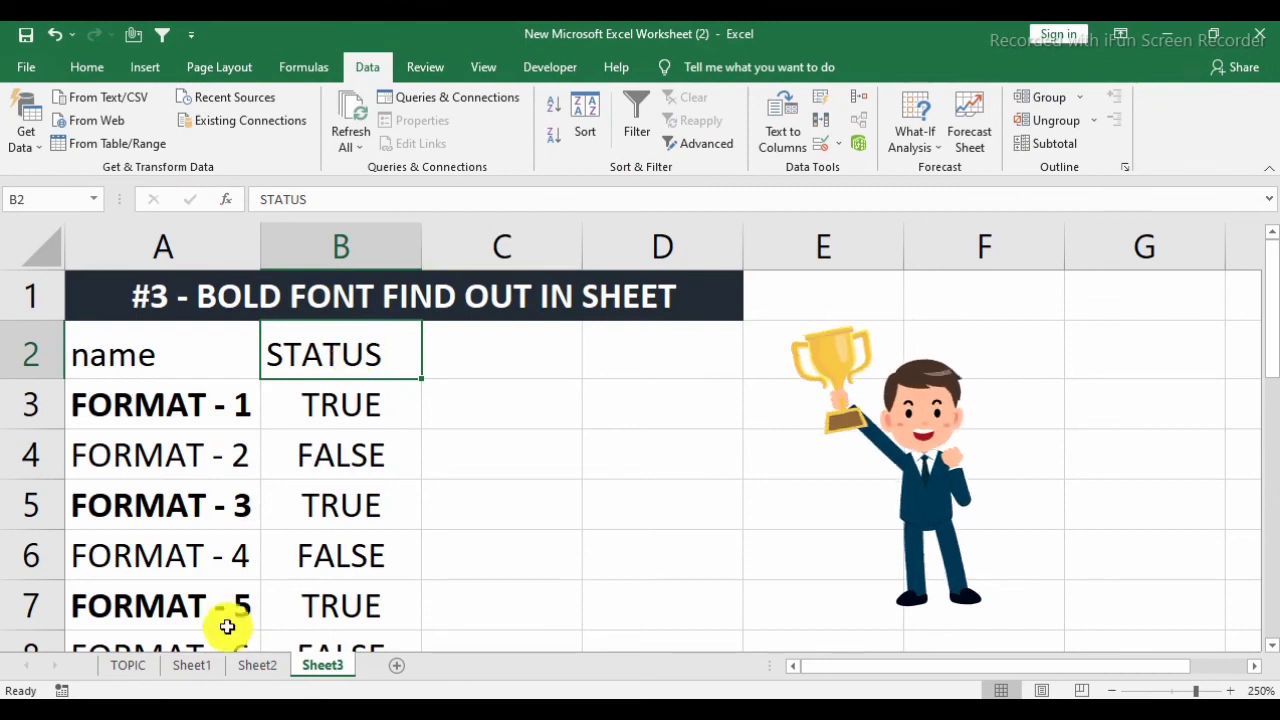
Switch to Sheet1.
left_click(190, 665)
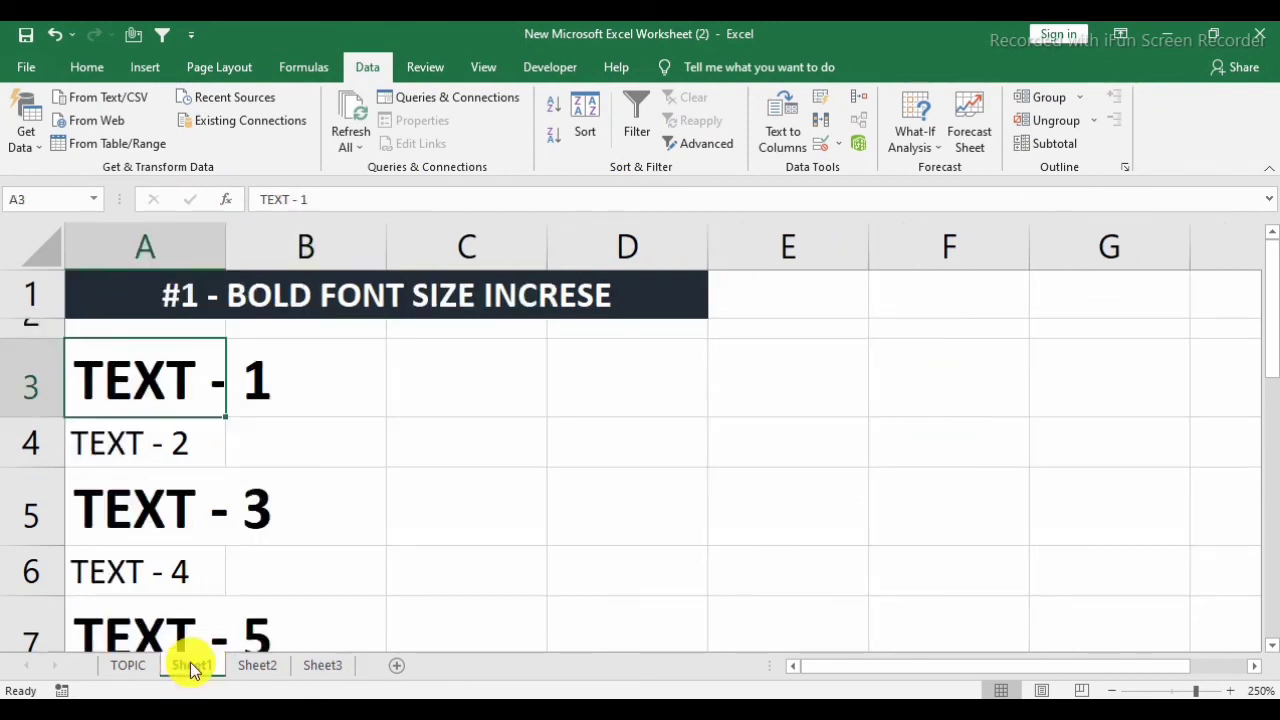